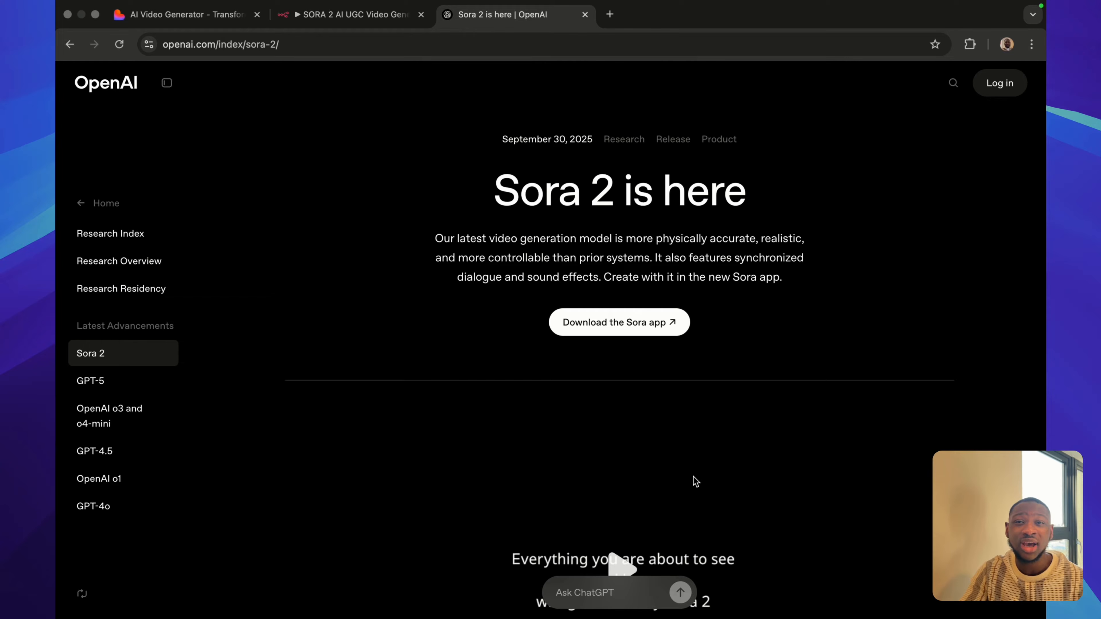
Switch to the Sora 2 video generator web app and upload the desktop screenshot ending in "19.46.55" as the product image.
{"action": "left_click", "coordinate": [226, 17]}
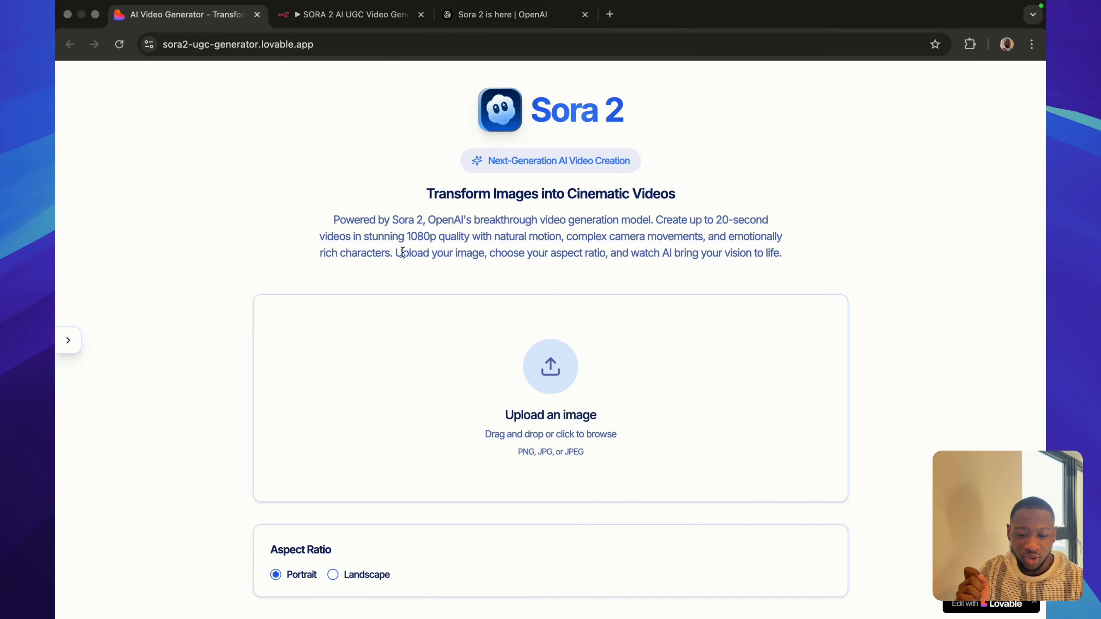
{"action": "scroll", "coordinate": [400, 359], "scroll_direction": "down", "scroll_amount": 2}
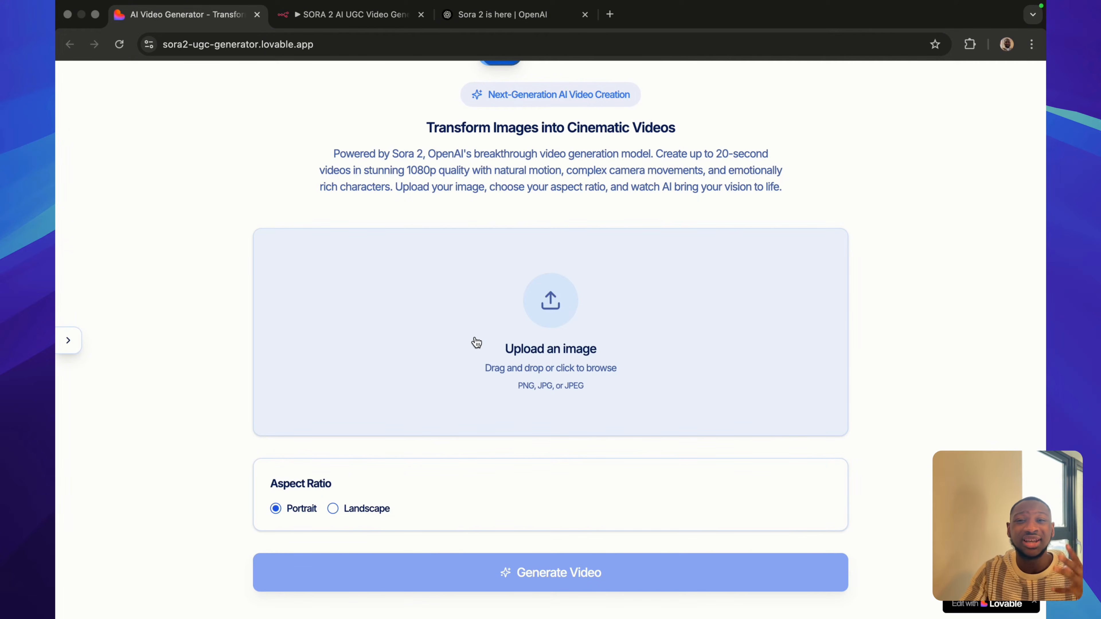
{"action": "left_click", "coordinate": [521, 338]}
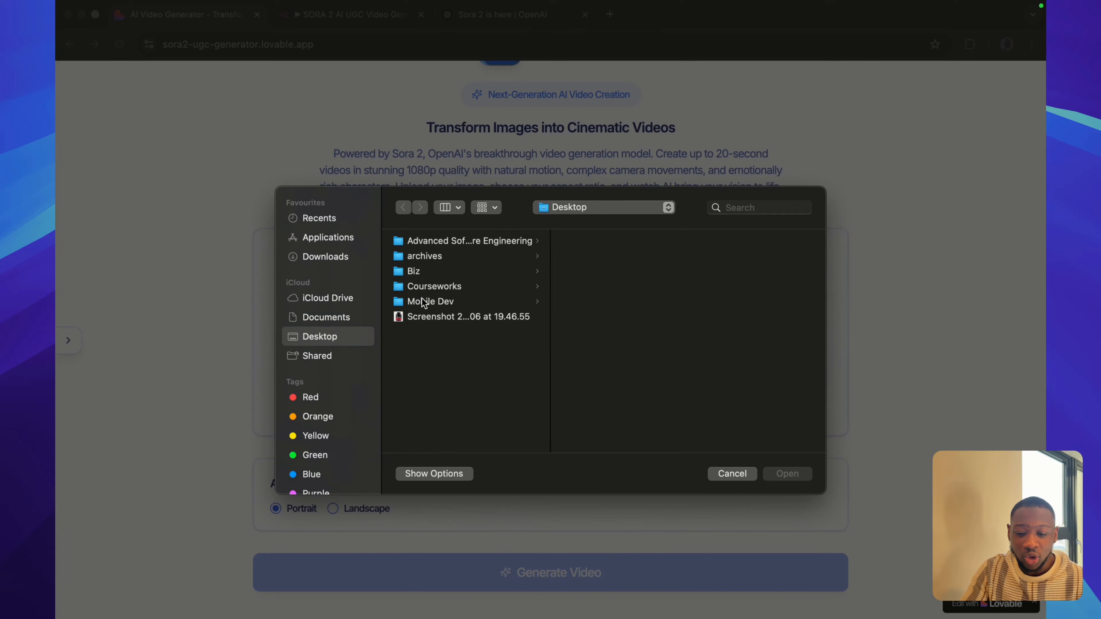
{"action": "left_click", "coordinate": [429, 319]}
{"action": "left_click", "coordinate": [783, 475]}
{"action": "scroll", "coordinate": [377, 403], "scroll_direction": "down", "scroll_amount": 1}
{"action": "scroll", "coordinate": [378, 402], "scroll_direction": "down", "scroll_amount": 1}
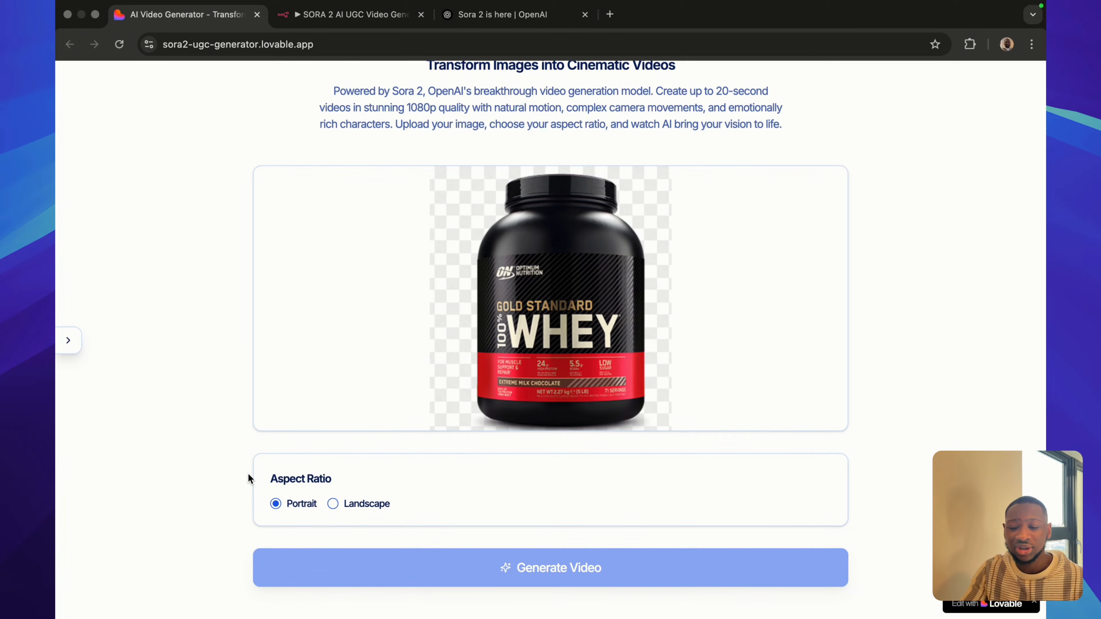
Copy the Webhook node's URL from the n8n workflow and paste it as the Webhook URL in the generator's configuration.
{"action": "left_click", "coordinate": [69, 342]}
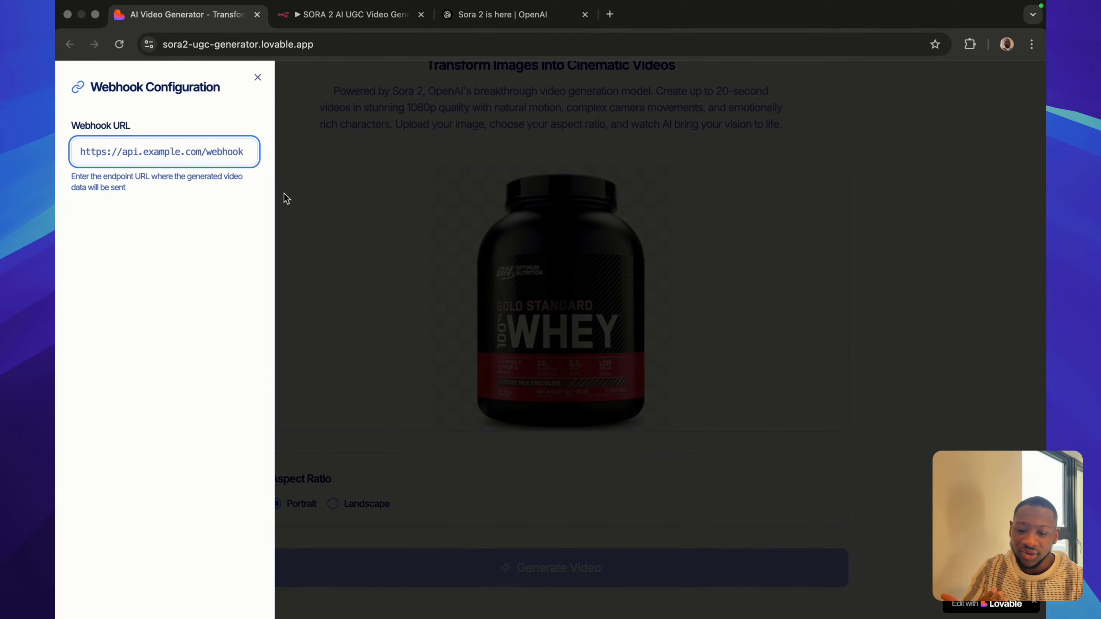
{"action": "left_click", "coordinate": [343, 15]}
{"action": "left_click", "coordinate": [433, 210]}
{"action": "left_click", "coordinate": [689, 69]}
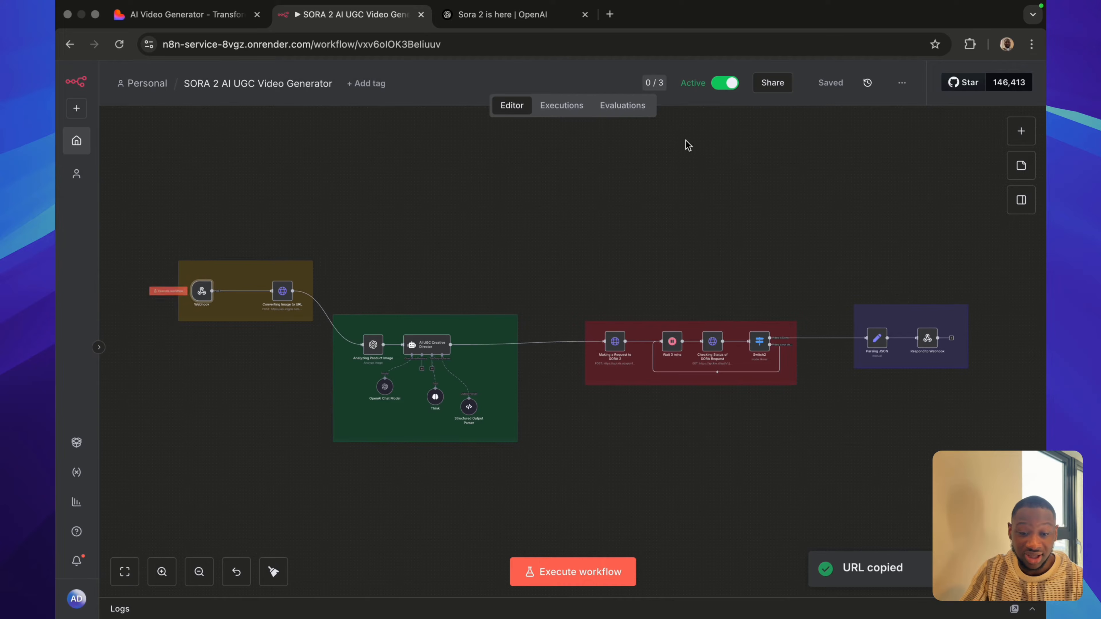
{"action": "left_click", "coordinate": [195, 19]}
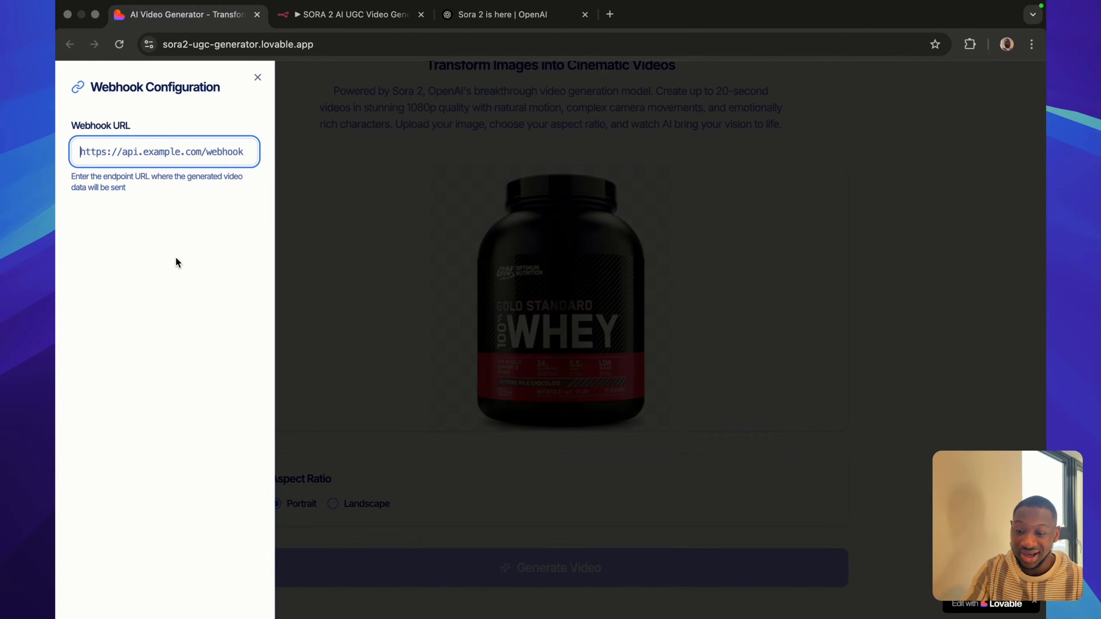
{"action": "key", "text": "super+v"}
{"action": "left_click", "coordinate": [327, 91]}
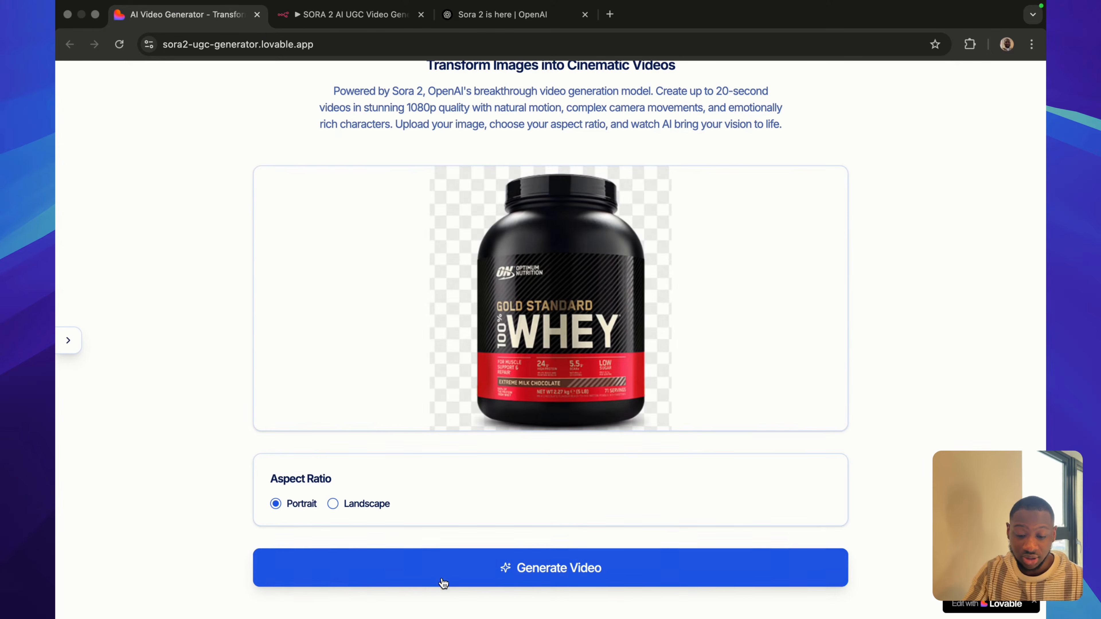
Generate a portrait video from the uploaded product image and play the result.
{"action": "left_click", "coordinate": [425, 571]}
{"action": "scroll", "coordinate": [213, 475], "scroll_direction": "down", "scroll_amount": 3}
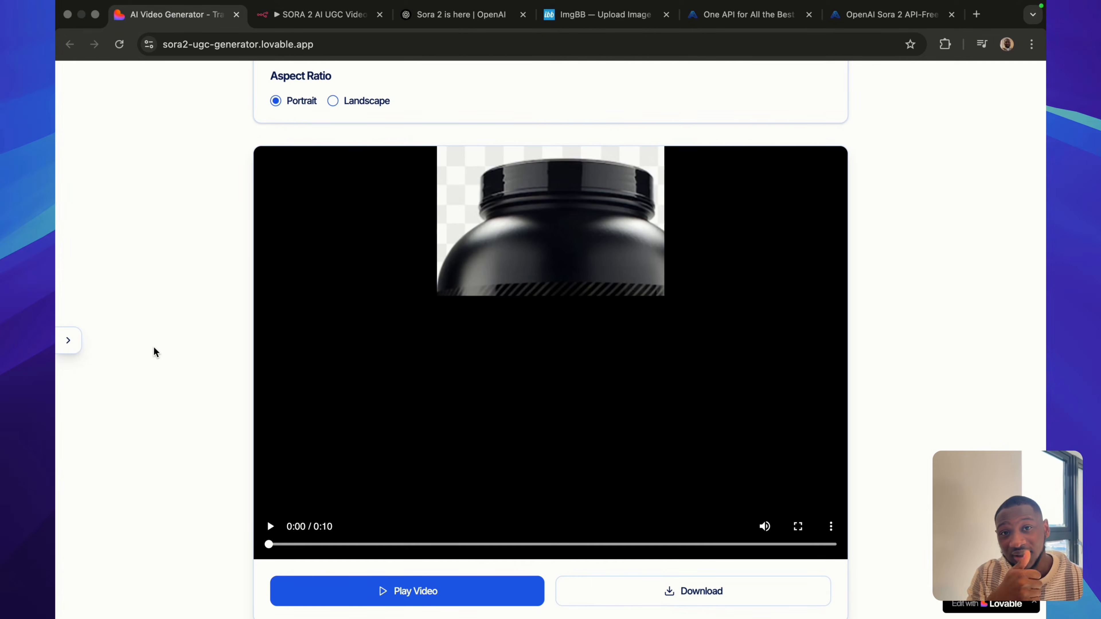
{"action": "left_click", "coordinate": [269, 527]}
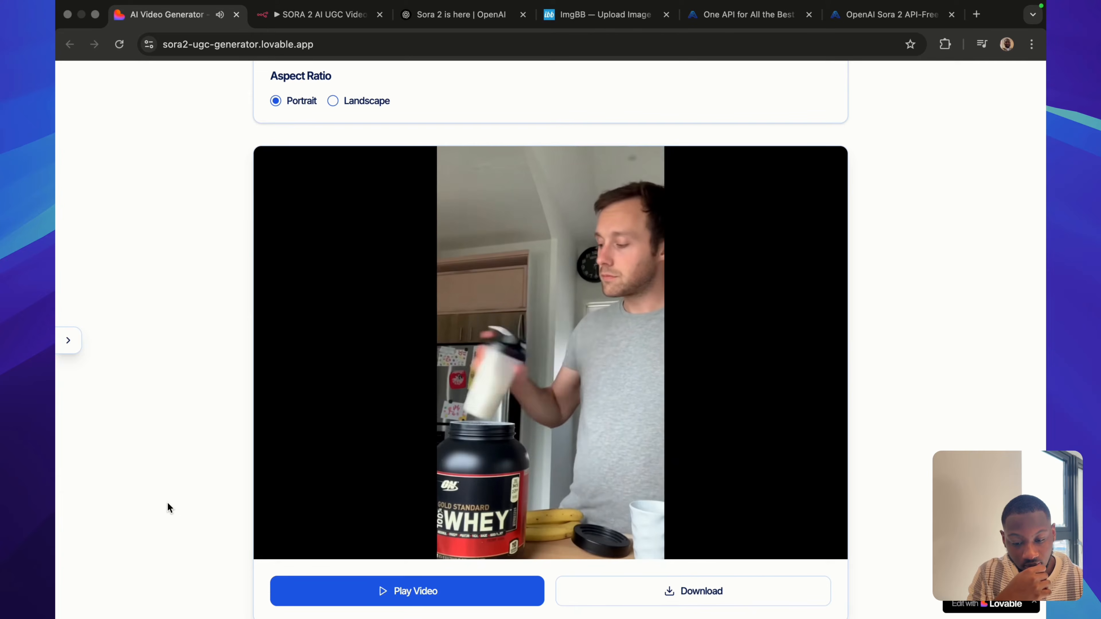
{"action": "scroll", "coordinate": [168, 503], "scroll_direction": "down", "scroll_amount": 1}
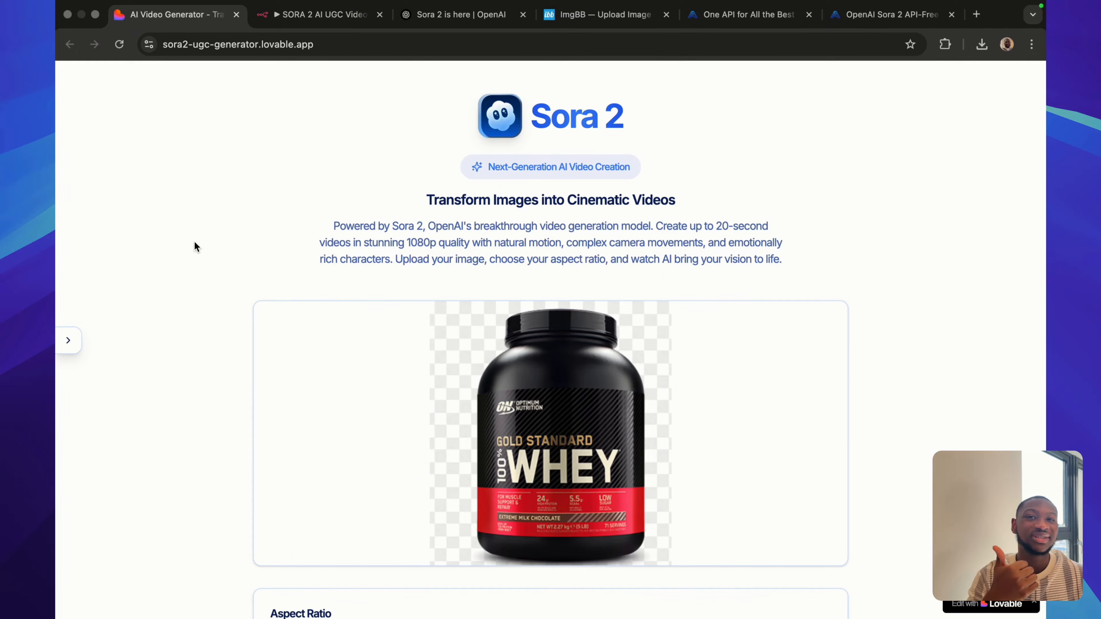
Review the generator's uploaded image, aspect ratio options and webhook configuration.
{"action": "mouse_move", "coordinate": [292, 370]}
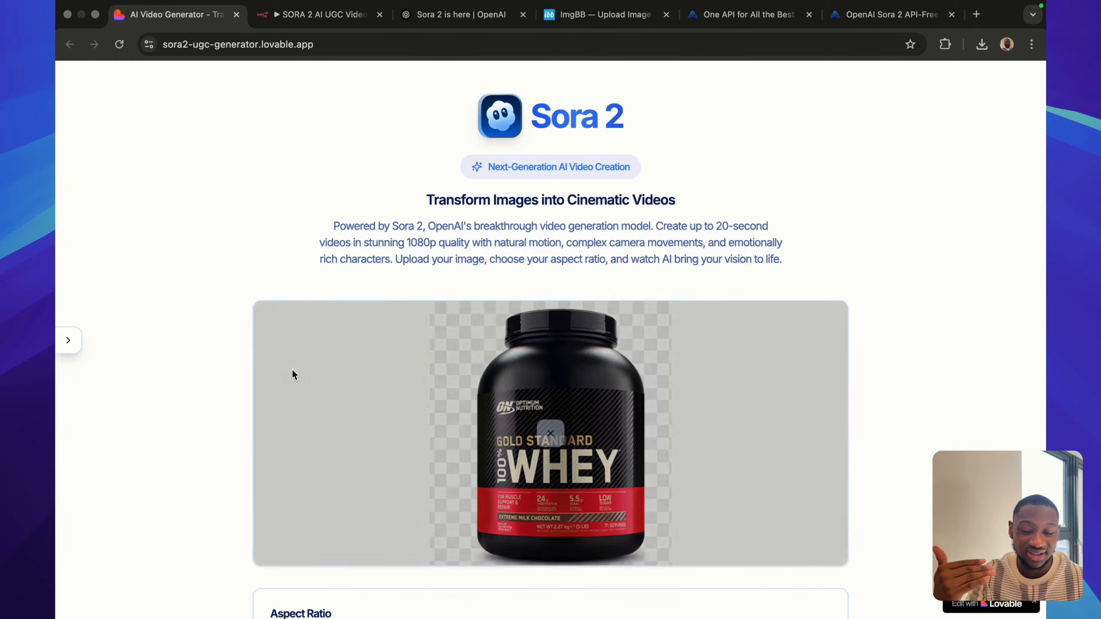
{"action": "scroll", "coordinate": [292, 373], "scroll_direction": "down", "scroll_amount": 3}
{"action": "scroll", "coordinate": [427, 372], "scroll_direction": "down", "scroll_amount": 1}
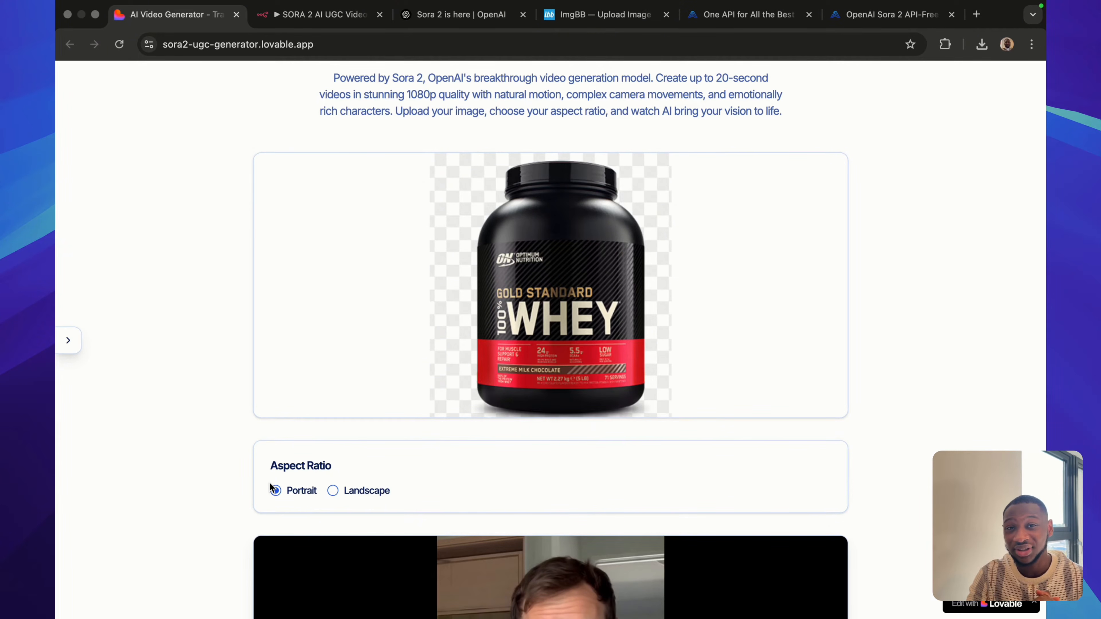
{"action": "left_click", "coordinate": [67, 341]}
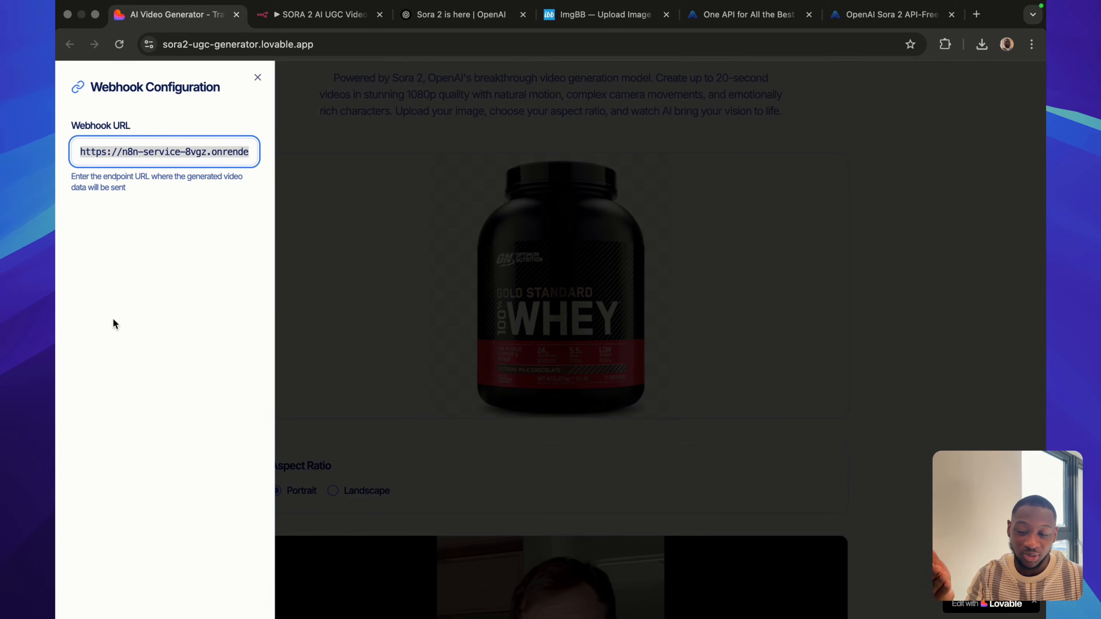
{"action": "left_click", "coordinate": [259, 78]}
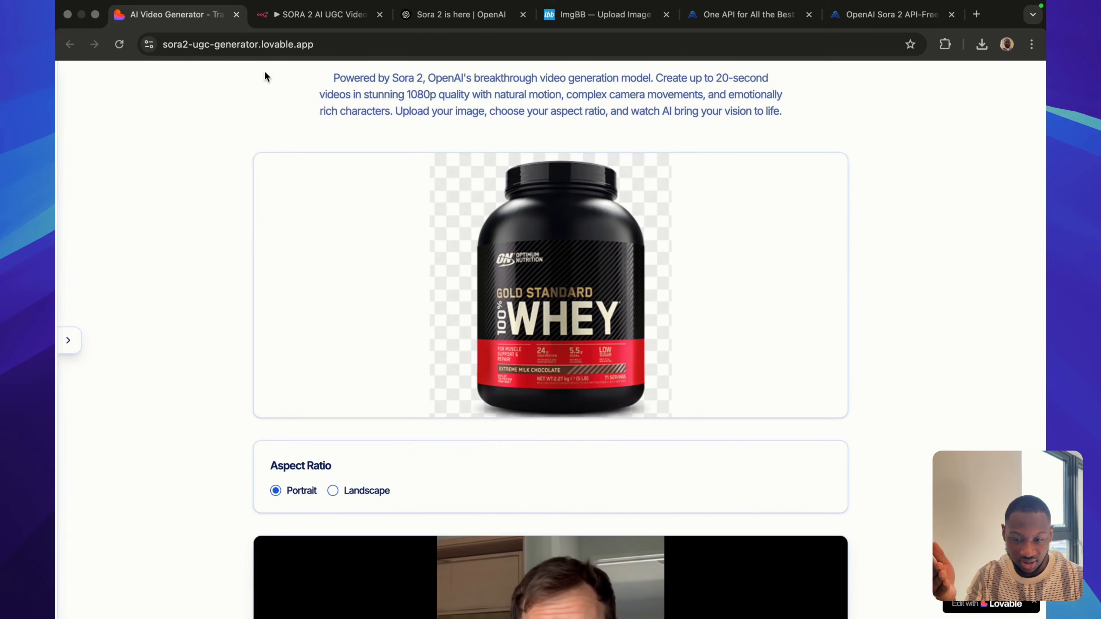
View the n8n workflow's webhook and image-to-URL section, checking the ImgBB image hosting site alongside it.
{"action": "left_click", "coordinate": [292, 9]}
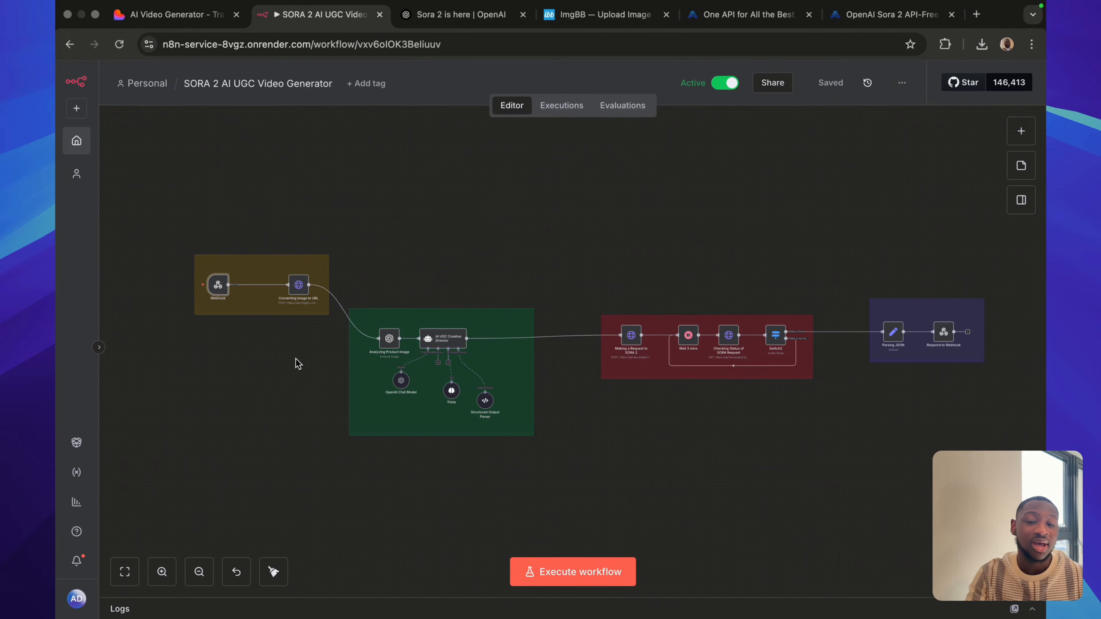
{"action": "left_click", "coordinate": [569, 30]}
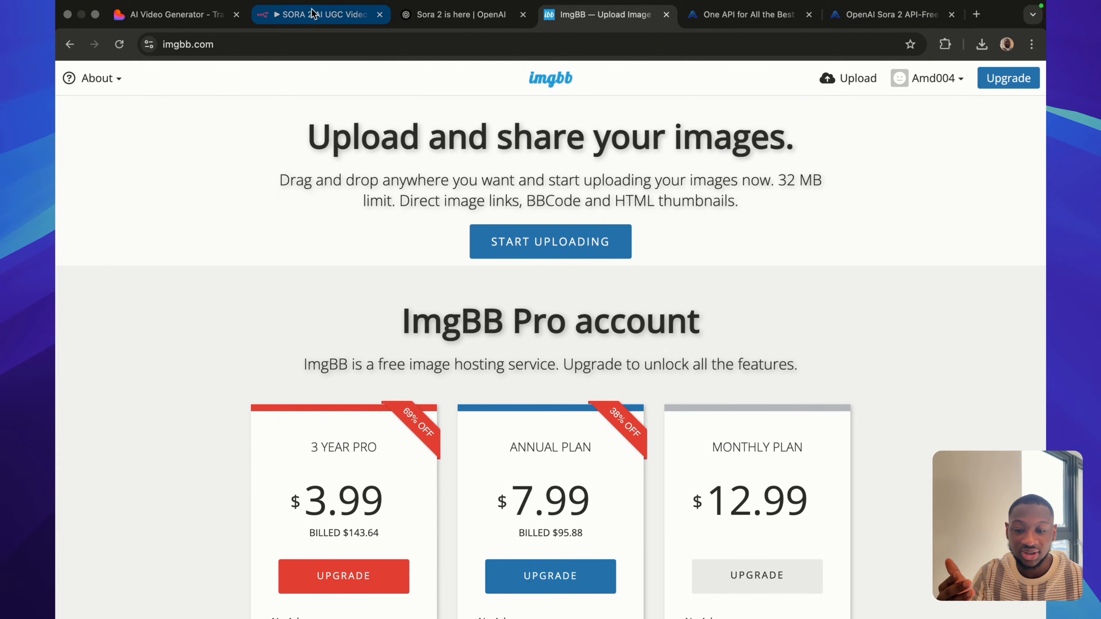
{"action": "left_click", "coordinate": [302, 9]}
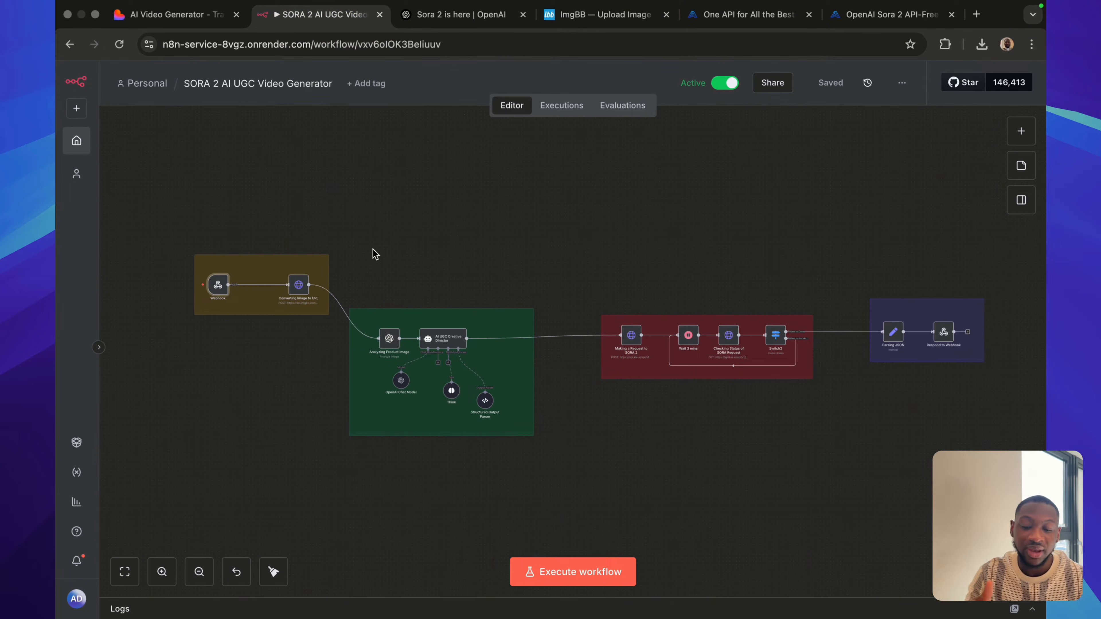
Examine the workflow's product image analysis and AI UGC Creative Director nodes, referring back to the product image in the generator.
{"action": "scroll", "coordinate": [324, 403], "scroll_direction": "up", "scroll_amount": 5}
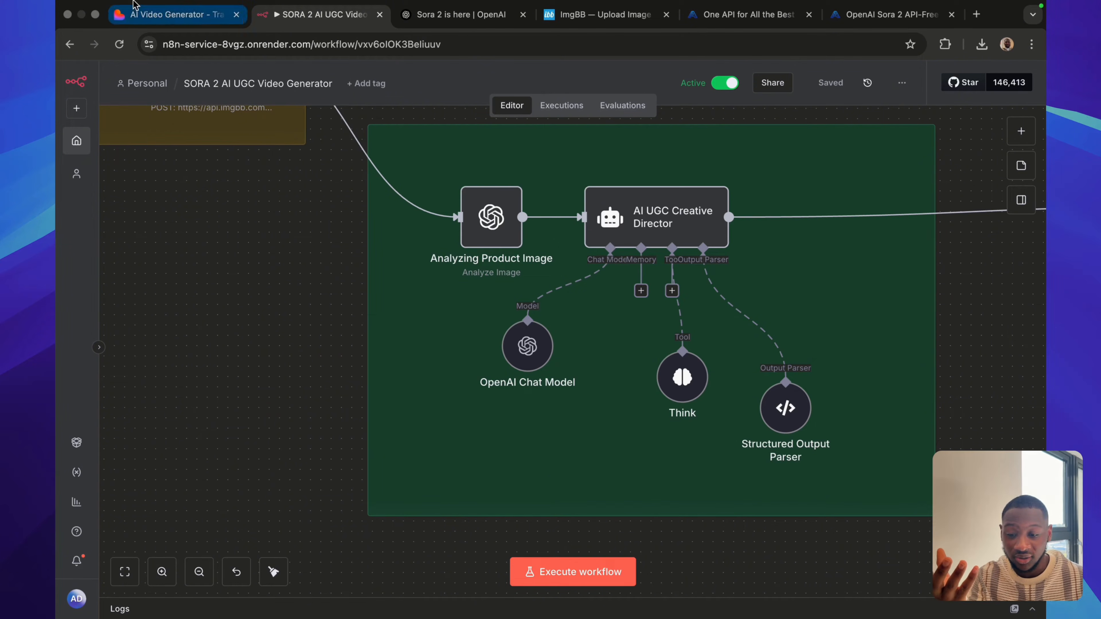
{"action": "left_click", "coordinate": [170, 14]}
{"action": "mouse_move", "coordinate": [551, 298]}
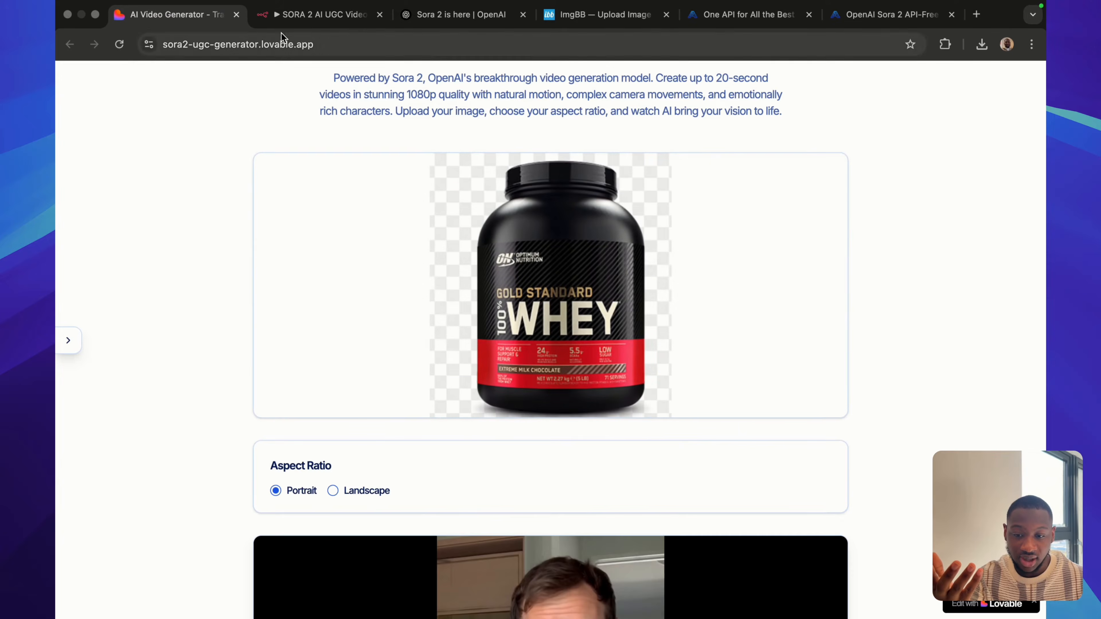
{"action": "left_click", "coordinate": [321, 14]}
{"action": "scroll", "coordinate": [340, 361], "scroll_direction": "right", "scroll_amount": 2}
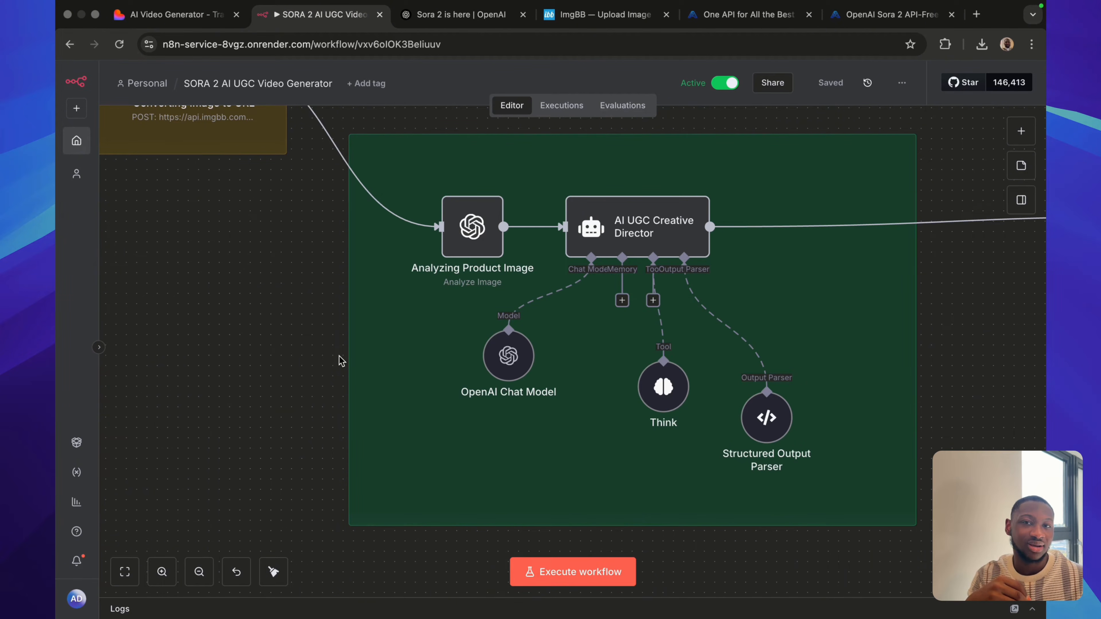
{"action": "scroll", "coordinate": [340, 362], "scroll_direction": "right", "scroll_amount": 2}
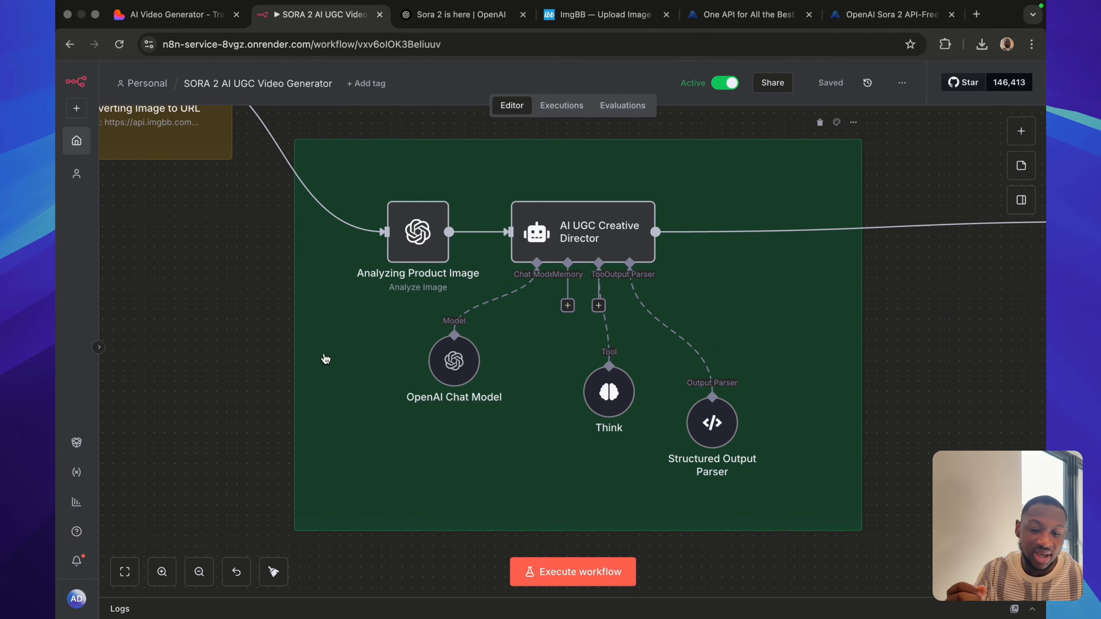
{"action": "scroll", "coordinate": [323, 360], "scroll_direction": "right", "scroll_amount": 3}
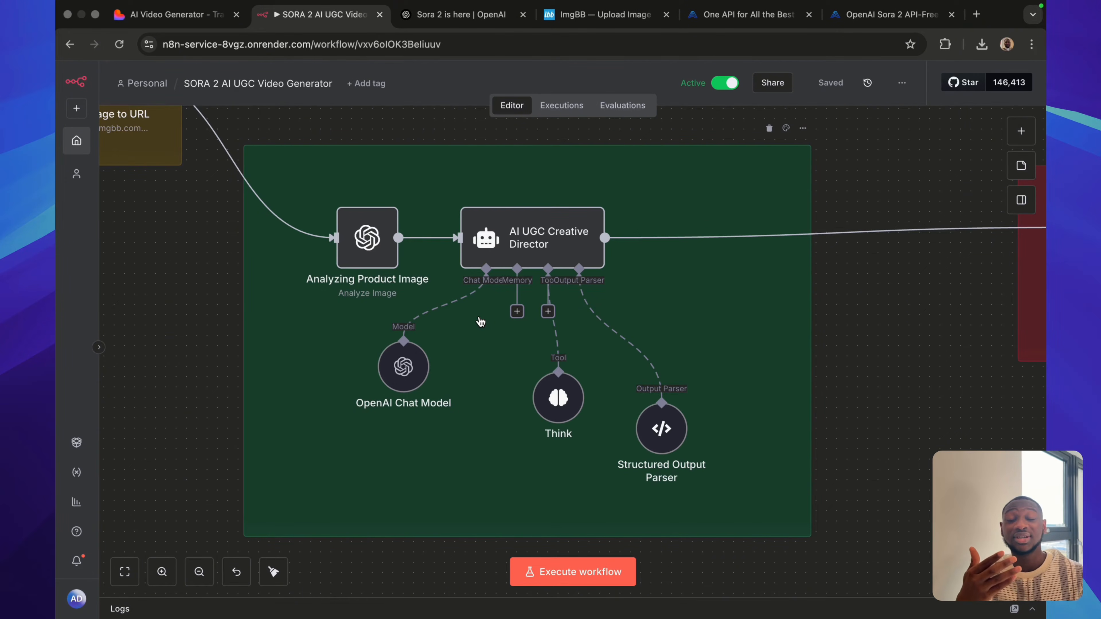
{"action": "scroll", "coordinate": [480, 322], "scroll_direction": "right", "scroll_amount": 1}
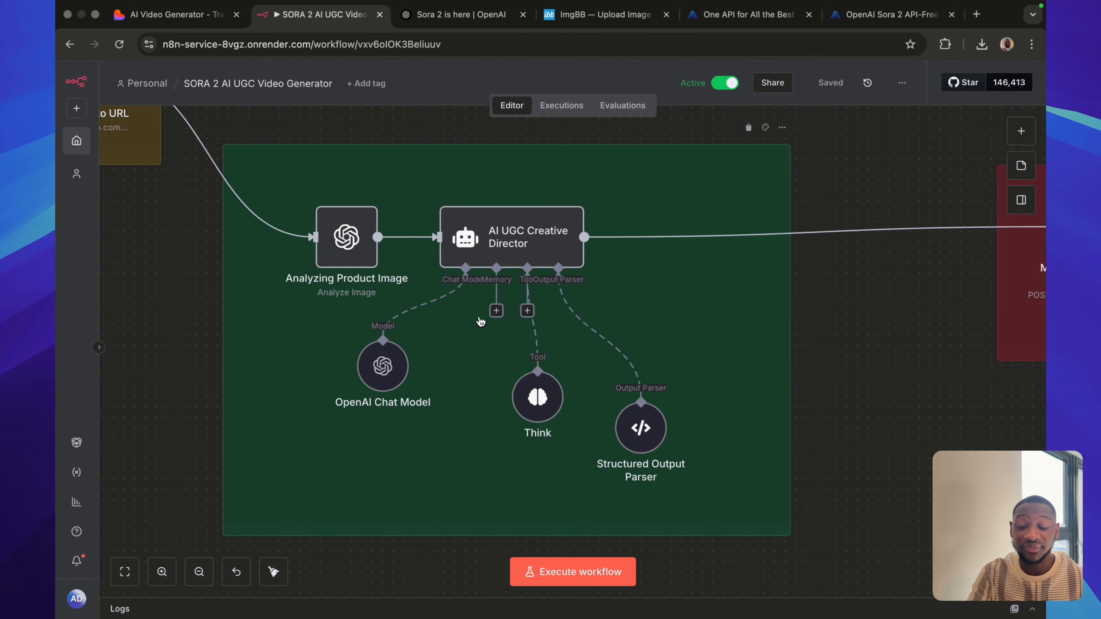
Examine the workflow's Sora 2 request section and look at the kie.ai home page and its Sora 2 API page.
{"action": "scroll", "coordinate": [469, 386], "scroll_direction": "down", "scroll_amount": 5}
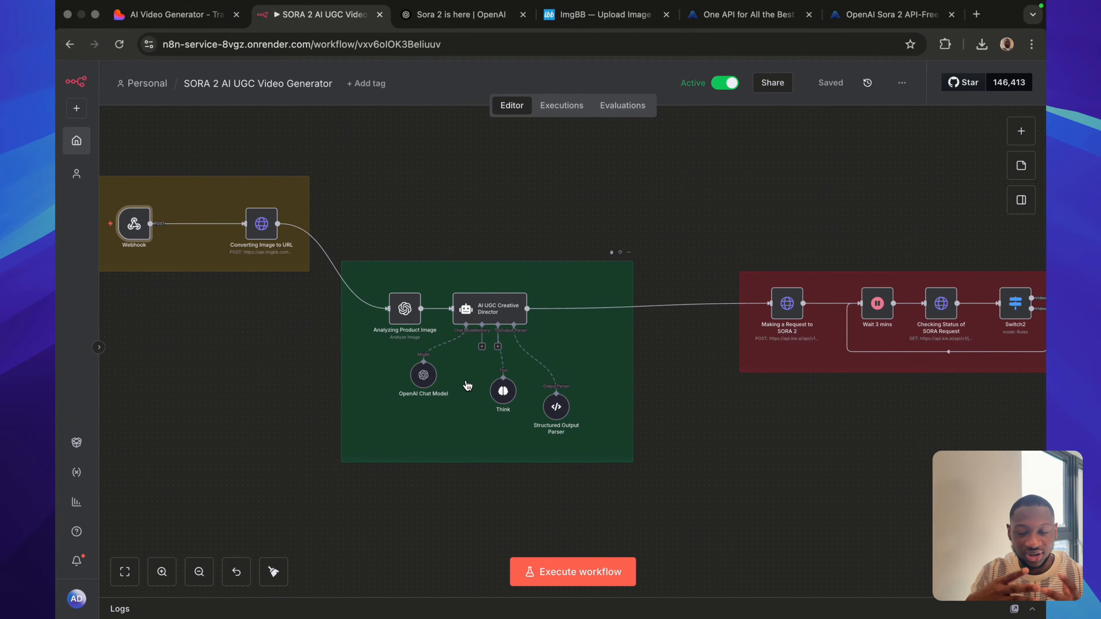
{"action": "scroll", "coordinate": [580, 360], "scroll_direction": "down", "scroll_amount": 5}
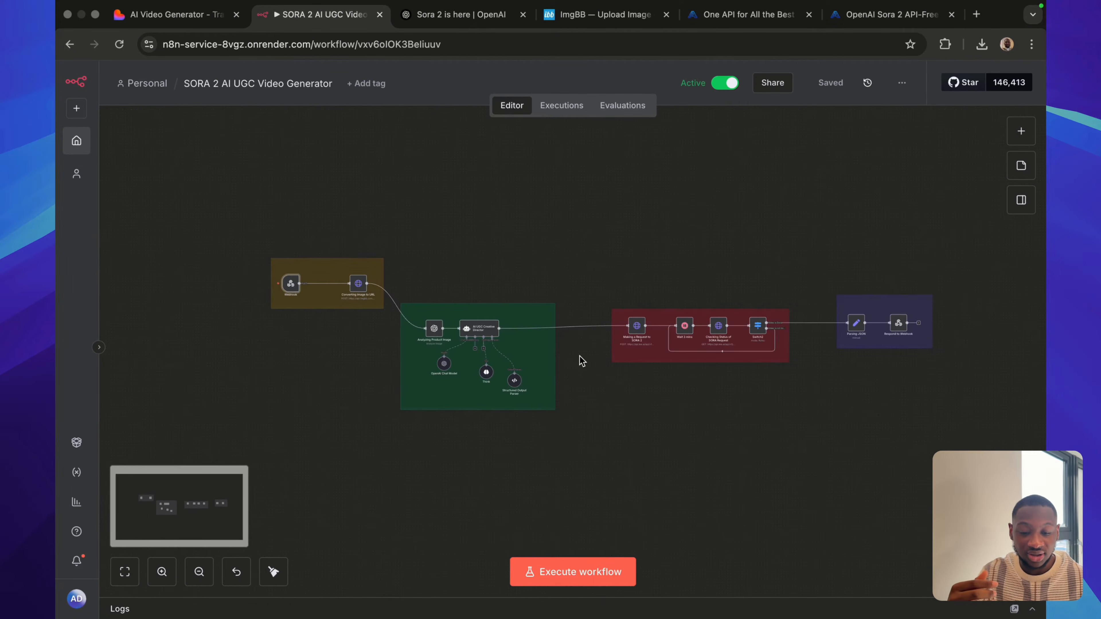
{"action": "scroll", "coordinate": [581, 360], "scroll_direction": "right", "scroll_amount": 2}
{"action": "scroll", "coordinate": [581, 360], "scroll_direction": "up", "scroll_amount": 4}
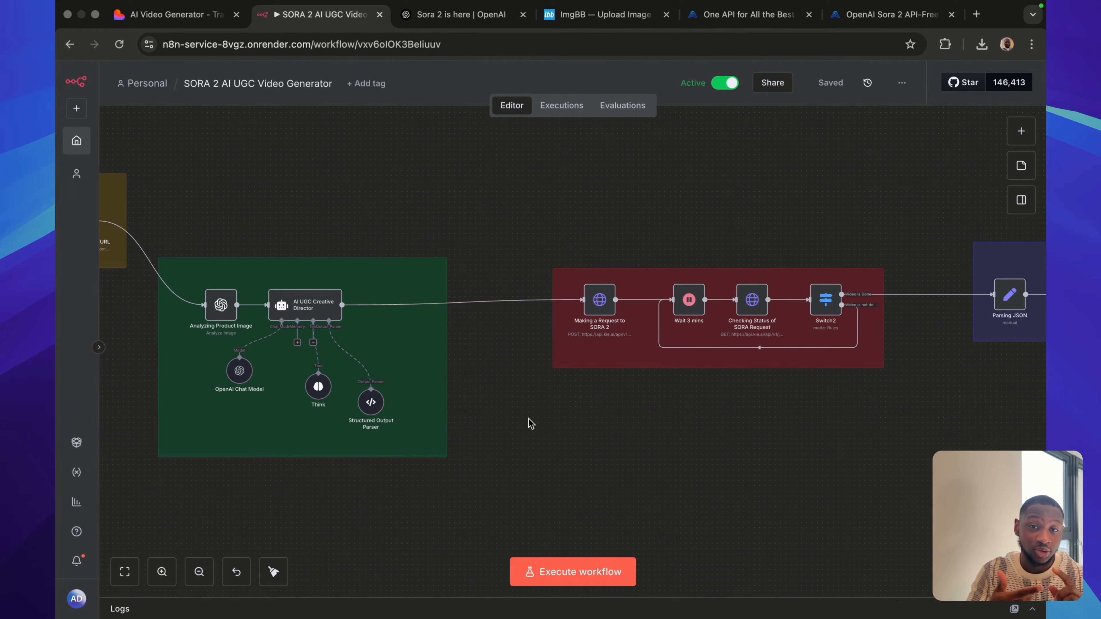
{"action": "scroll", "coordinate": [531, 423], "scroll_direction": "right", "scroll_amount": 3}
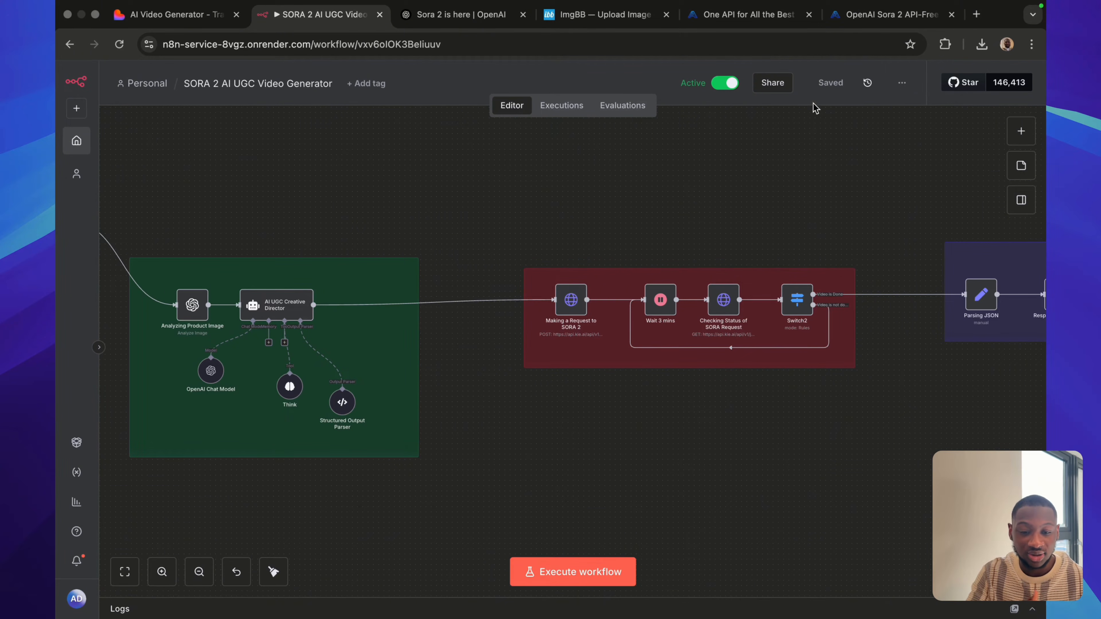
{"action": "left_click", "coordinate": [760, 13]}
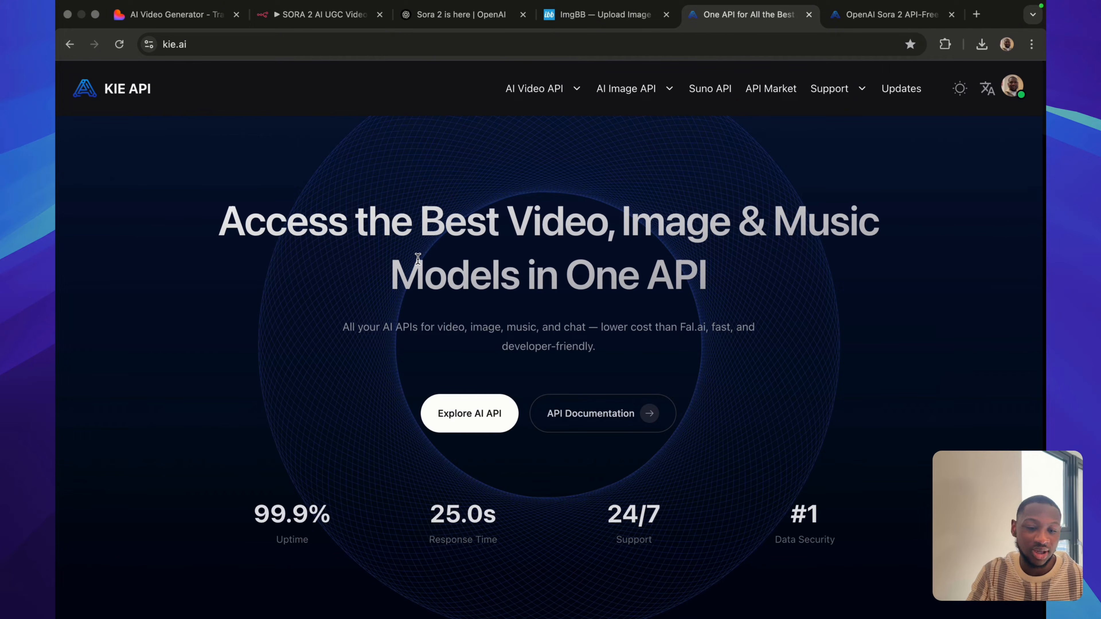
{"action": "left_click", "coordinate": [876, 14]}
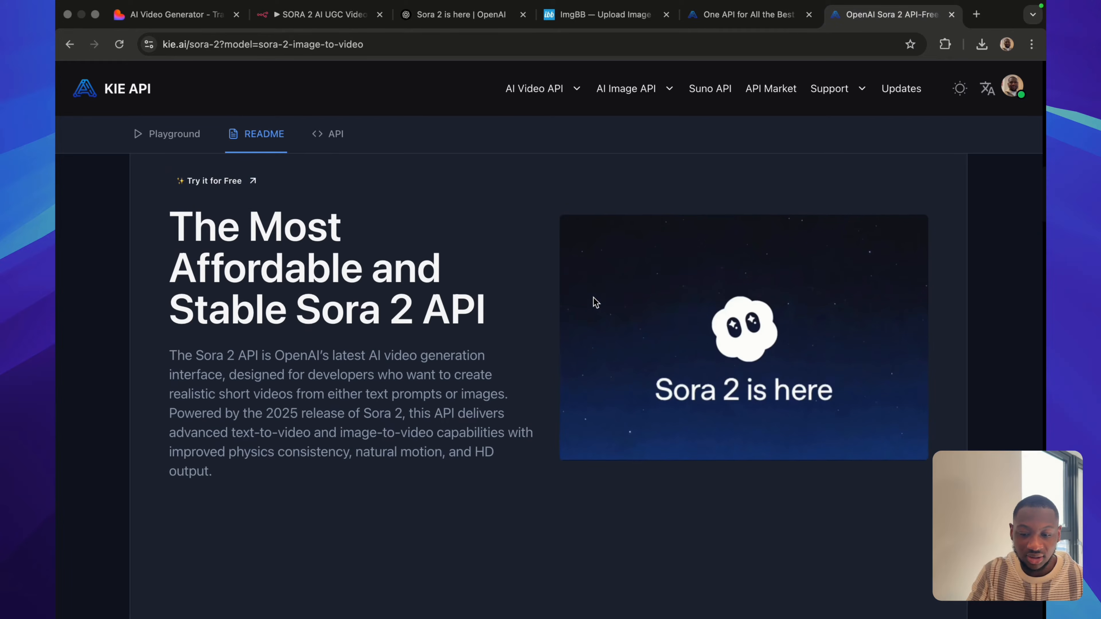
Return to the n8n workflow and examine the wait, status-check and Switch2 loop through to the Parsing JSON and Respond to Webhook nodes.
{"action": "left_click", "coordinate": [183, 15]}
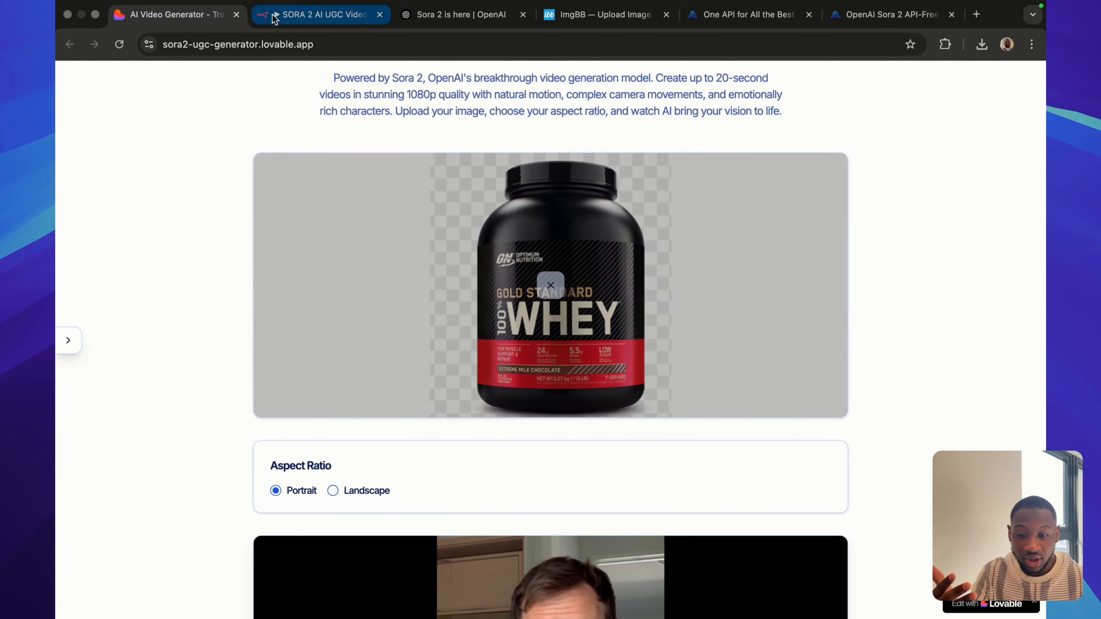
{"action": "left_click", "coordinate": [287, 17]}
{"action": "scroll", "coordinate": [537, 399], "scroll_direction": "right", "scroll_amount": 3}
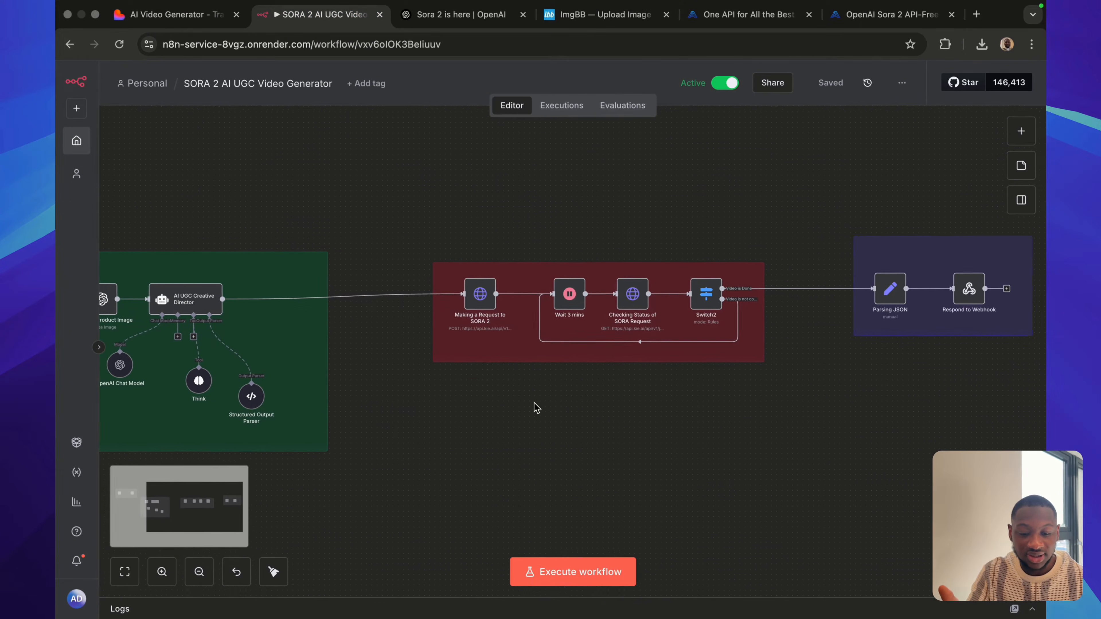
{"action": "scroll", "coordinate": [536, 408], "scroll_direction": "right", "scroll_amount": 3}
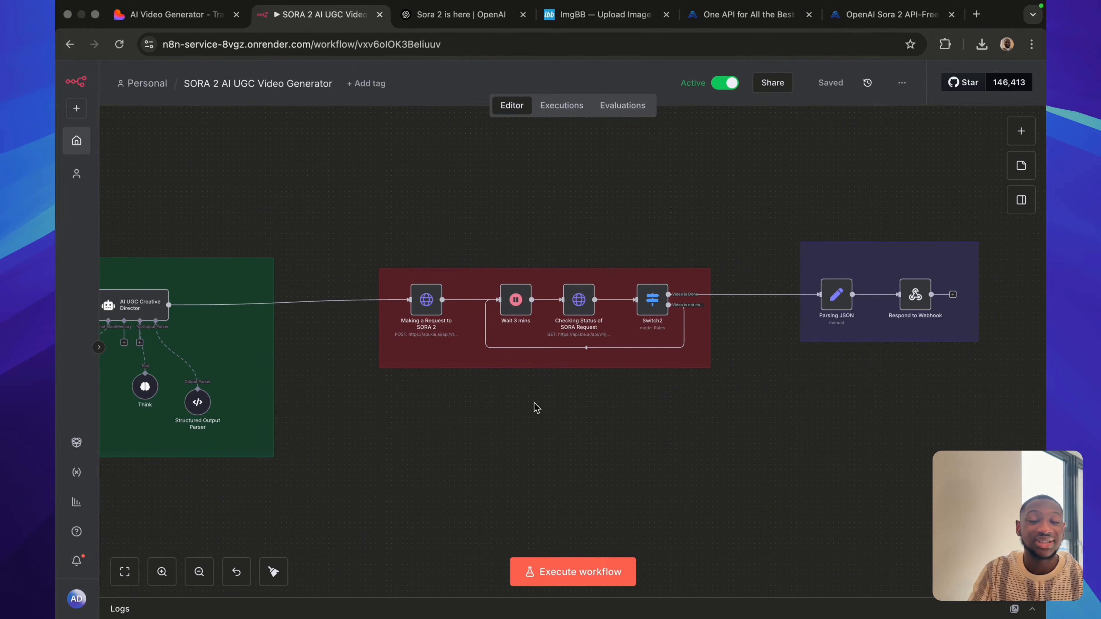
{"action": "scroll", "coordinate": [520, 409], "scroll_direction": "right", "scroll_amount": 2}
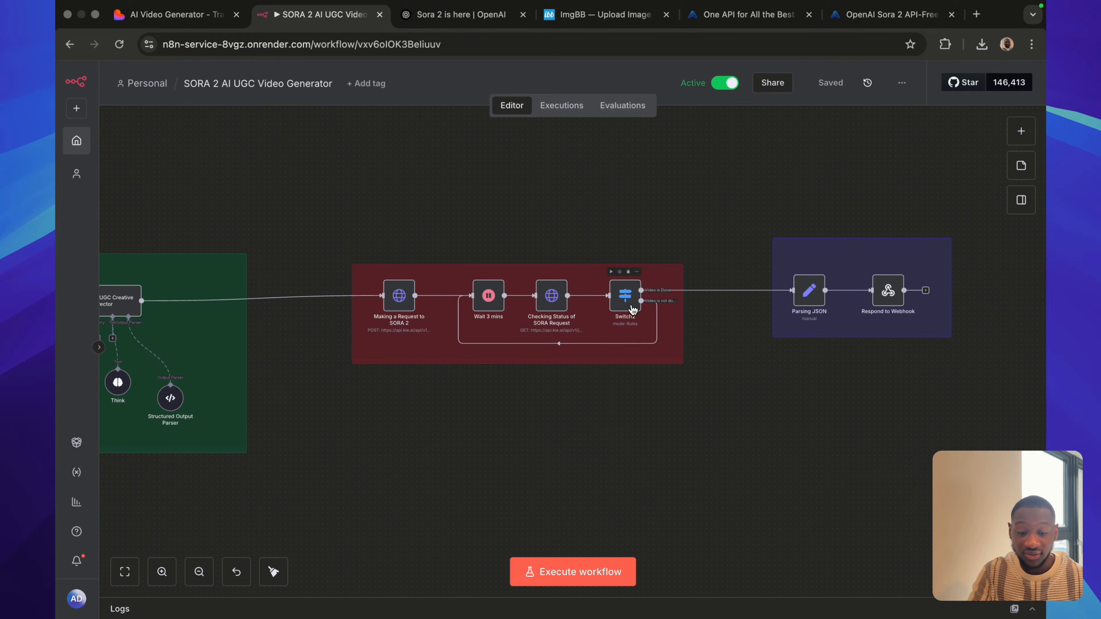
{"action": "scroll", "coordinate": [612, 453], "scroll_direction": "right", "scroll_amount": 5}
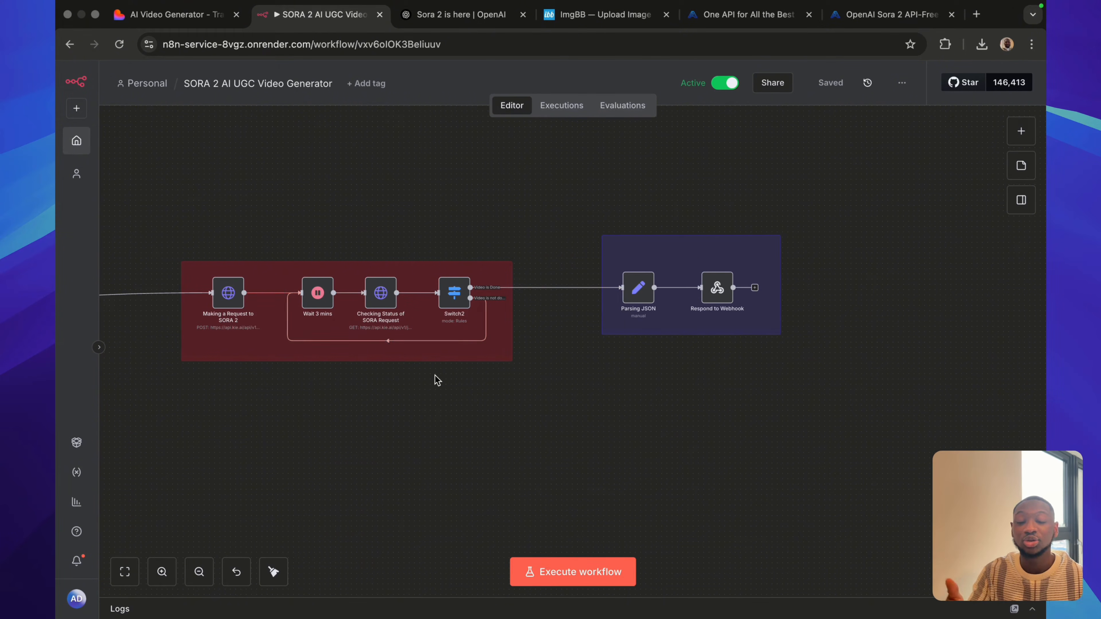
Trace the workflow's status-check loop from Switch2 to the Parsing JSON and Respond to Webhook nodes.
{"action": "scroll", "coordinate": [436, 378], "scroll_direction": "right", "scroll_amount": 2}
{"action": "scroll", "coordinate": [436, 378], "scroll_direction": "up", "scroll_amount": 1}
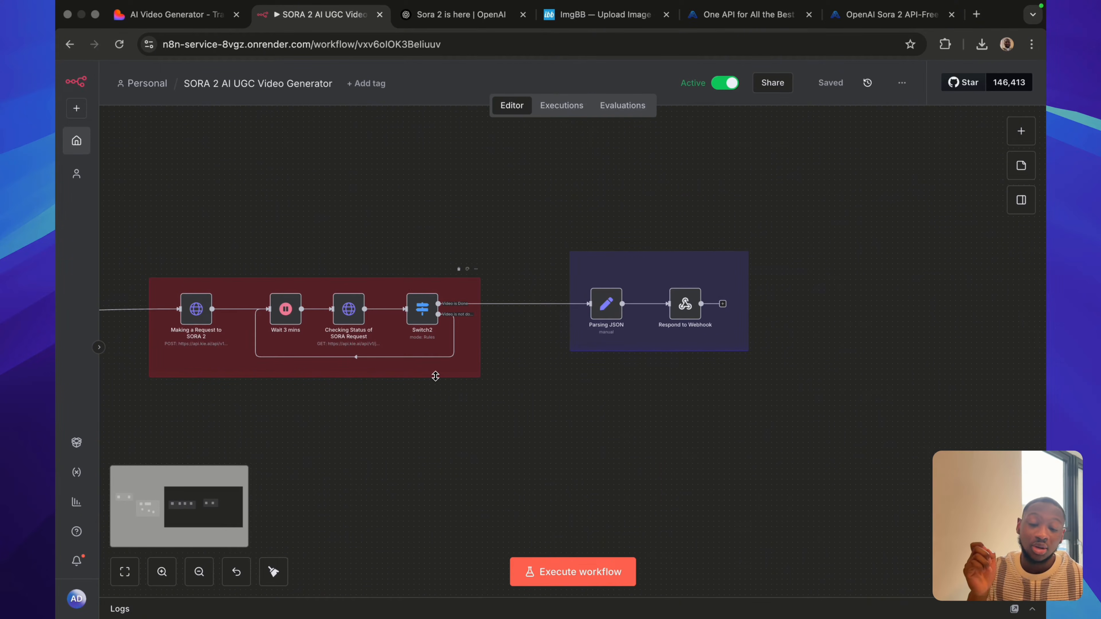
{"action": "scroll", "coordinate": [436, 377], "scroll_direction": "right", "scroll_amount": 4}
{"action": "scroll", "coordinate": [435, 376], "scroll_direction": "up", "scroll_amount": 1}
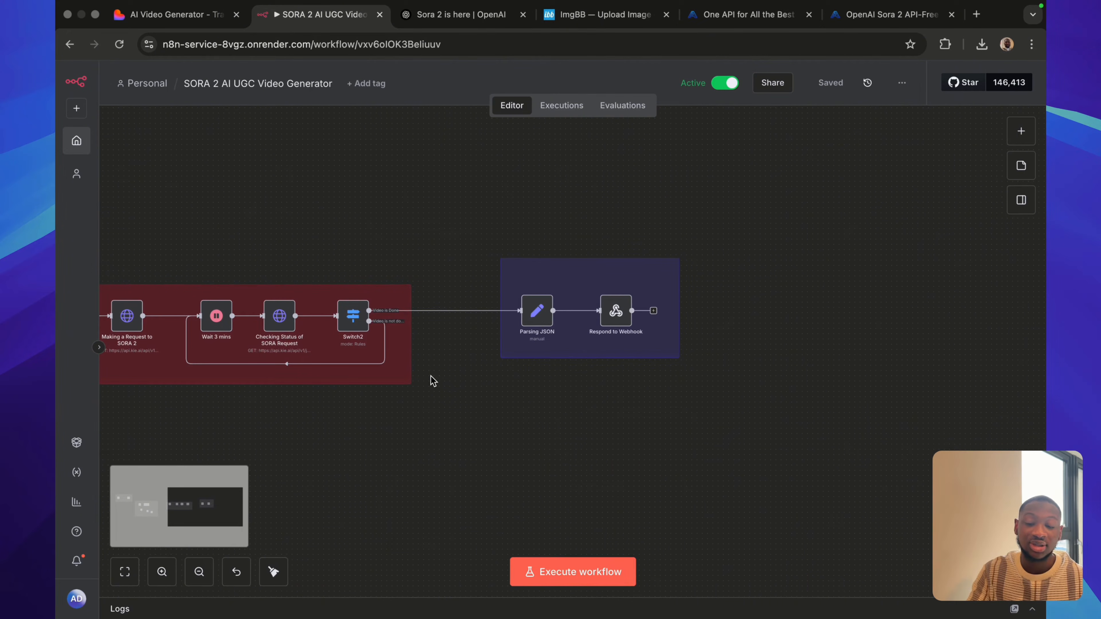
{"action": "scroll", "coordinate": [433, 381], "scroll_direction": "left", "scroll_amount": 3}
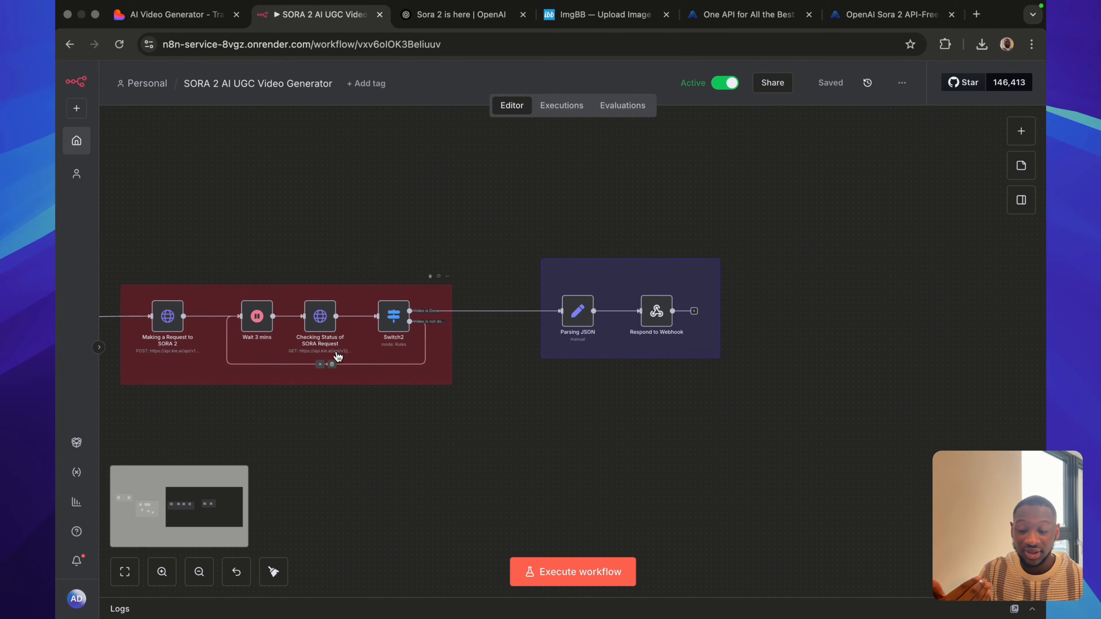
{"action": "scroll", "coordinate": [371, 403], "scroll_direction": "right", "scroll_amount": 3}
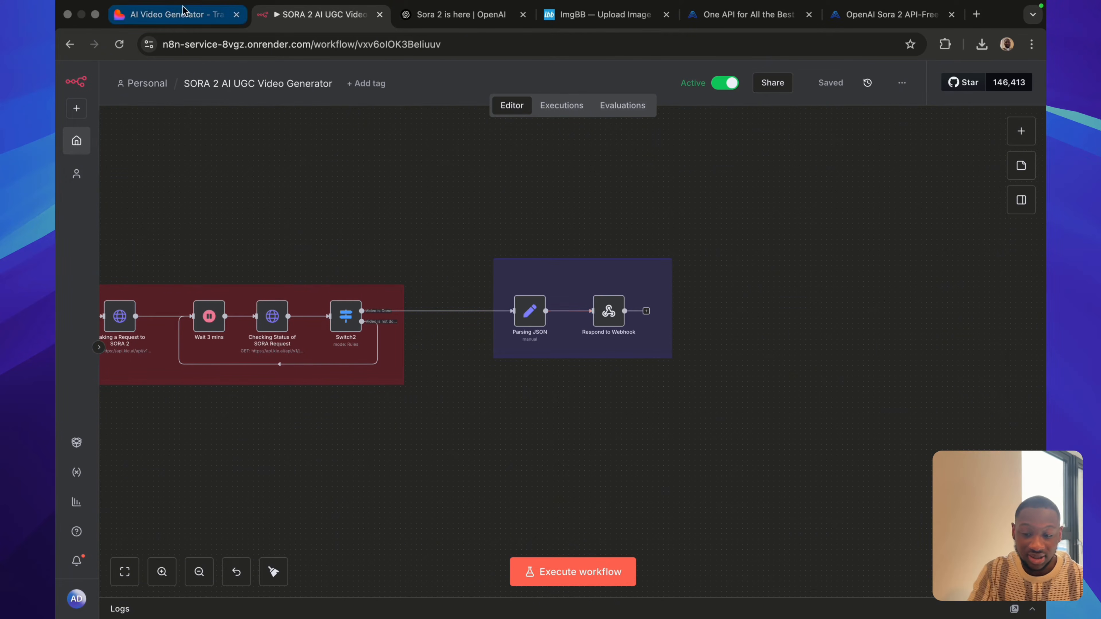
Switch to the AI video generator page and view its product image, aspect ratio choice and generated video.
{"action": "left_click", "coordinate": [173, 15]}
{"action": "scroll", "coordinate": [364, 329], "scroll_direction": "down", "scroll_amount": 3}
{"action": "scroll", "coordinate": [363, 328], "scroll_direction": "down", "scroll_amount": 5}
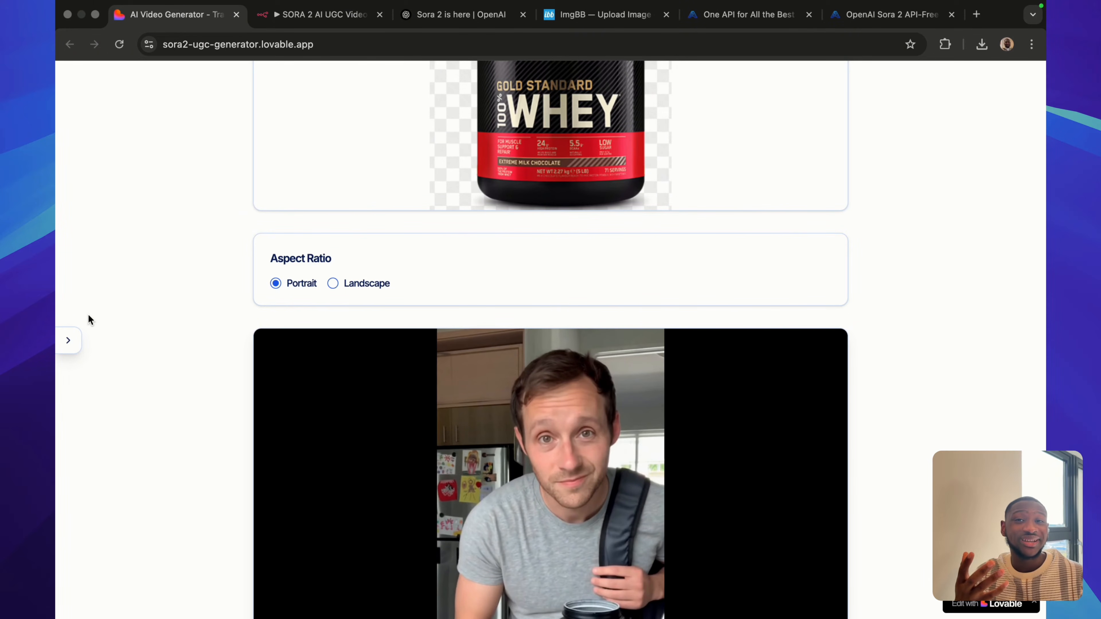
{"action": "scroll", "coordinate": [89, 316], "scroll_direction": "up", "scroll_amount": 4}
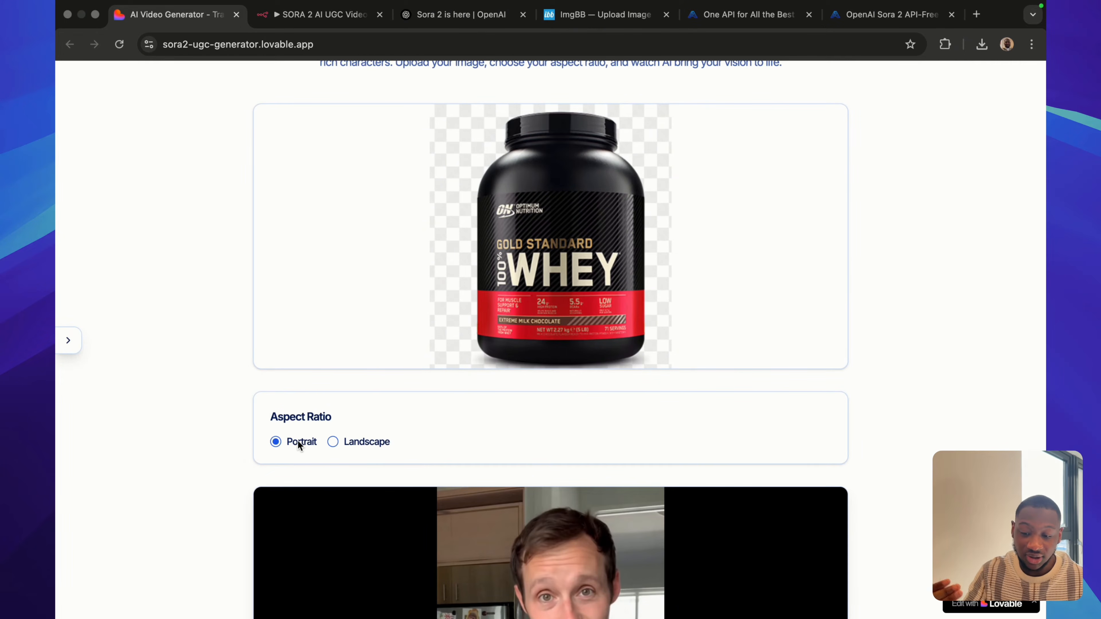
Return to the n8n workflow and check the Webhook node's URL, POST method and response setting.
{"action": "left_click", "coordinate": [309, 15]}
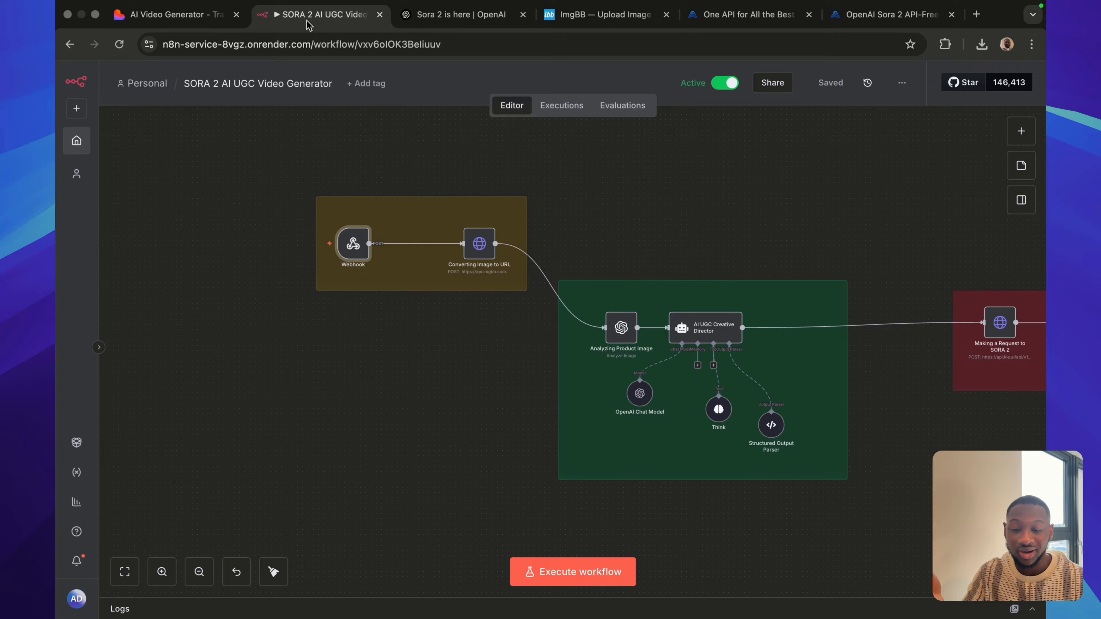
{"action": "double_click", "coordinate": [354, 245]}
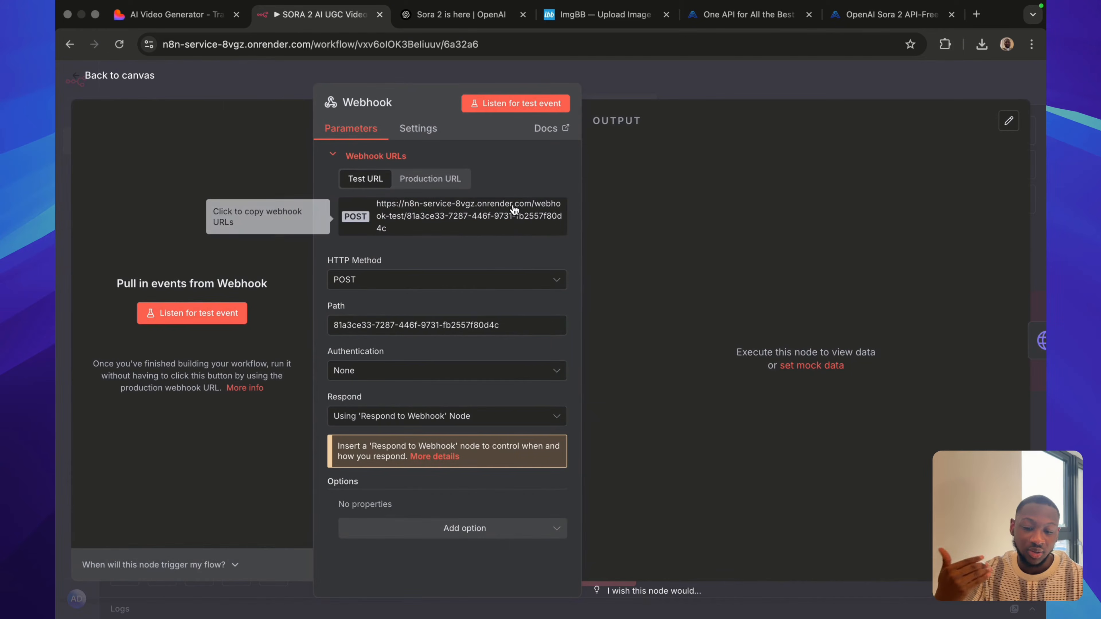
{"action": "left_click", "coordinate": [745, 69]}
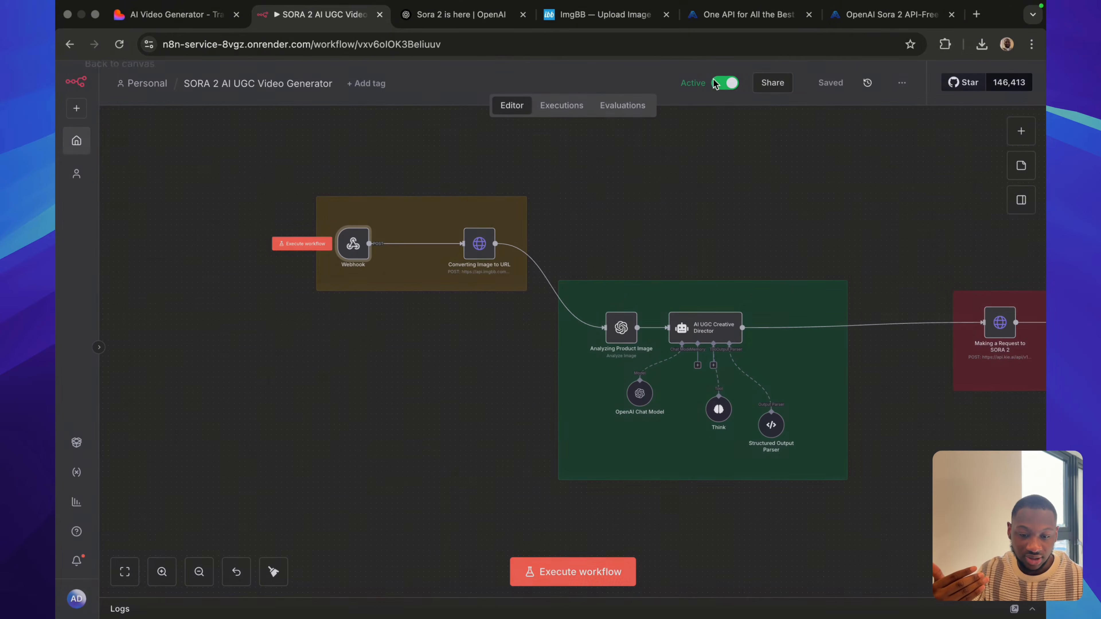
Open the Oct 8, 09:21:15 execution and examine its Webhook output from the headers through image_base64 to aspect_ratio.
{"action": "left_click", "coordinate": [561, 106]}
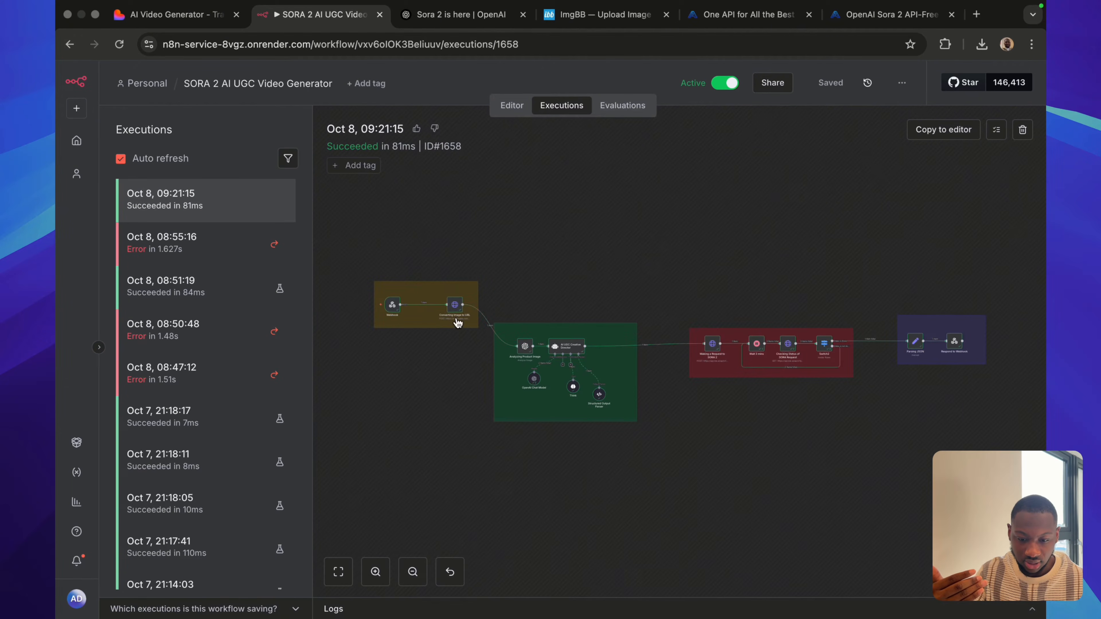
{"action": "scroll", "coordinate": [433, 321], "scroll_direction": "up", "scroll_amount": 4}
{"action": "double_click", "coordinate": [341, 291]}
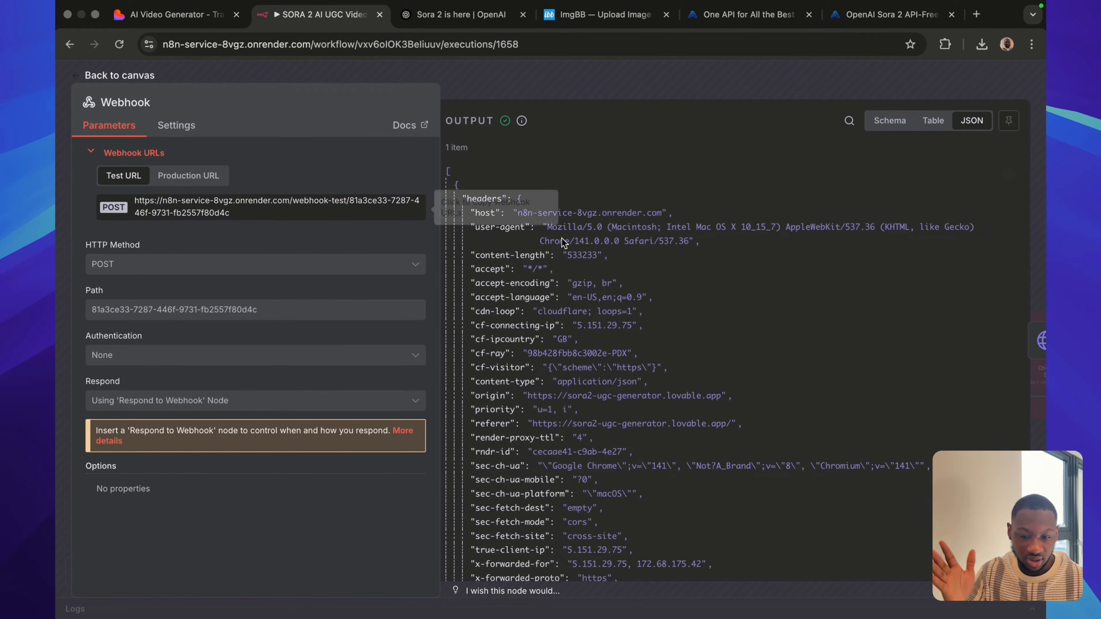
{"action": "scroll", "coordinate": [654, 330], "scroll_direction": "down", "scroll_amount": 5}
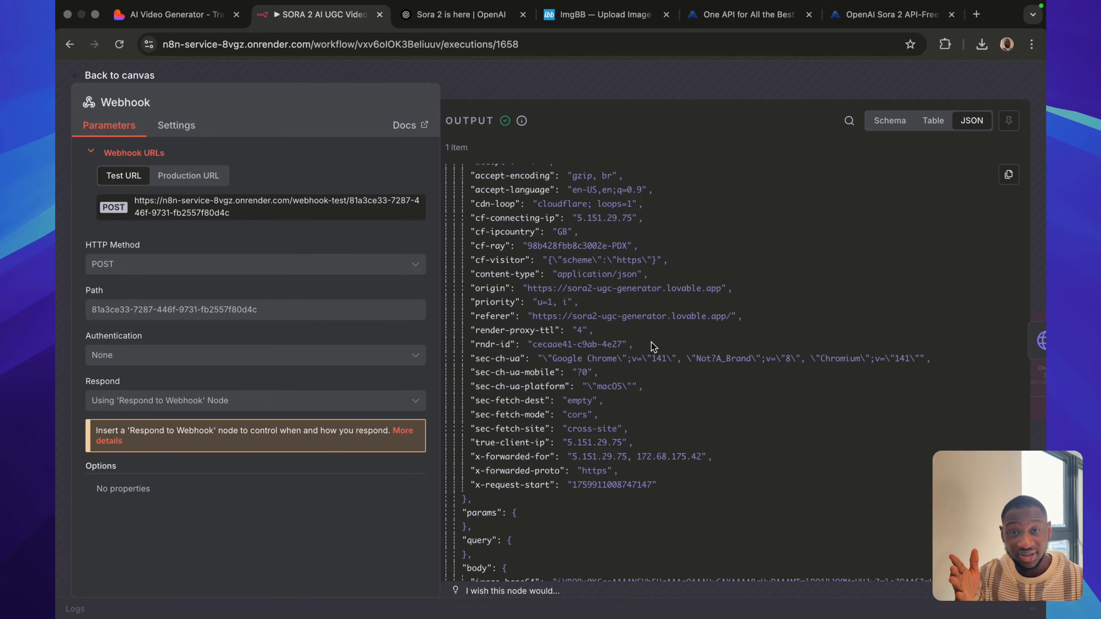
{"action": "scroll", "coordinate": [654, 347], "scroll_direction": "up", "scroll_amount": 5}
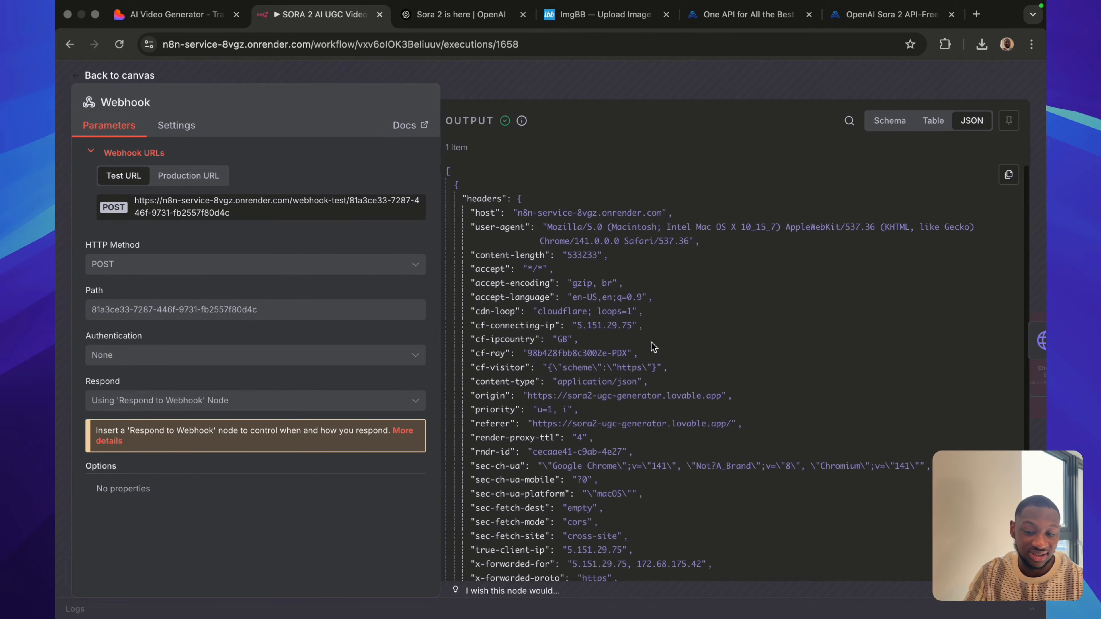
{"action": "scroll", "coordinate": [652, 342], "scroll_direction": "down", "scroll_amount": 3}
{"action": "scroll", "coordinate": [652, 343], "scroll_direction": "down", "scroll_amount": 15}
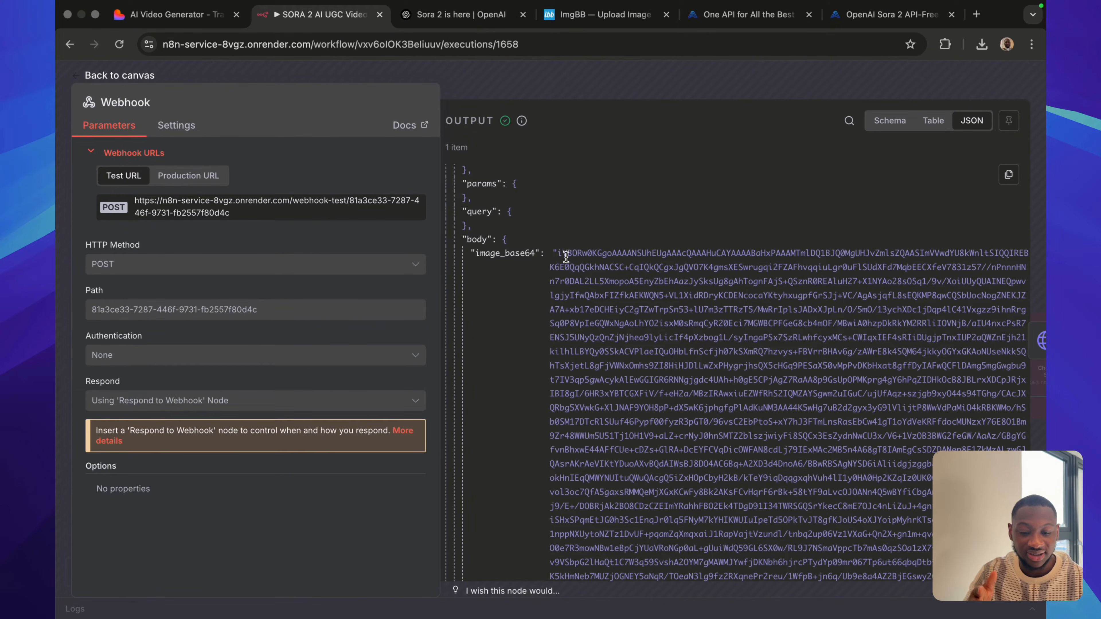
{"action": "scroll", "coordinate": [538, 366], "scroll_direction": "down", "scroll_amount": 10}
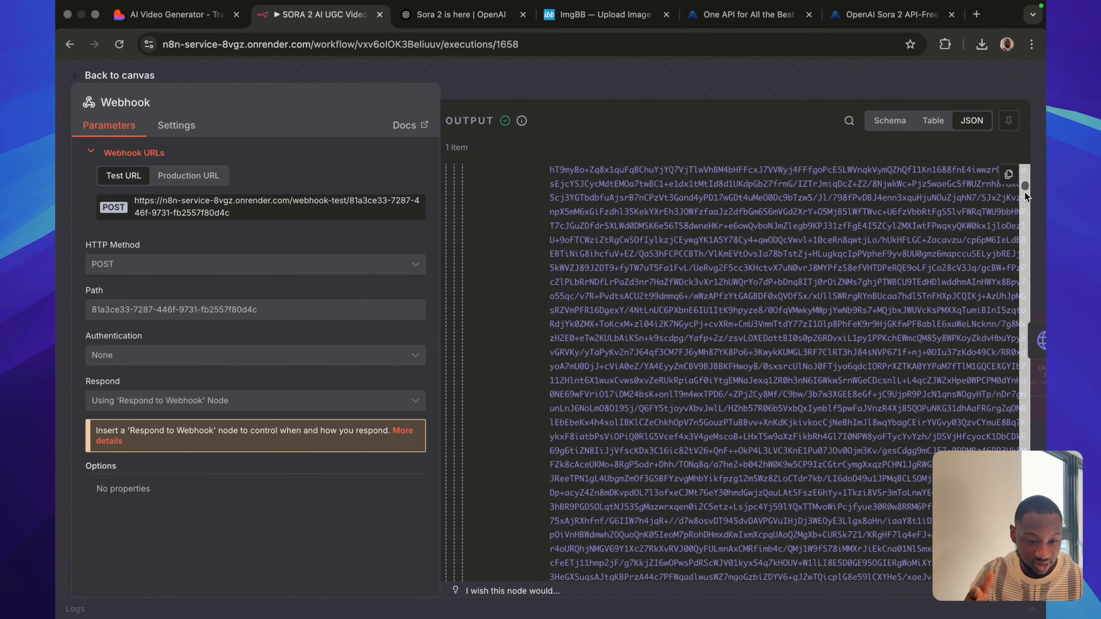
{"action": "left_click_drag", "start_coordinate": [1027, 185], "coordinate": [1021, 564]}
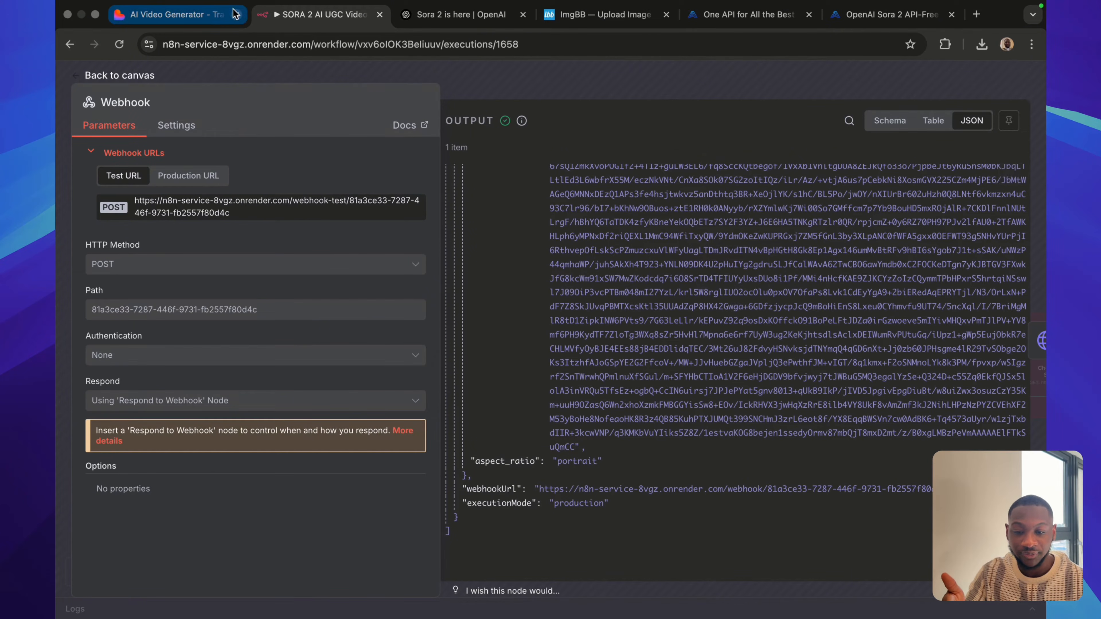
Compare the webhook data with the generator's product image and aspect ratio, and return to the execution's canvas.
{"action": "left_click", "coordinate": [174, 14]}
{"action": "scroll", "coordinate": [416, 279], "scroll_direction": "up", "scroll_amount": 2}
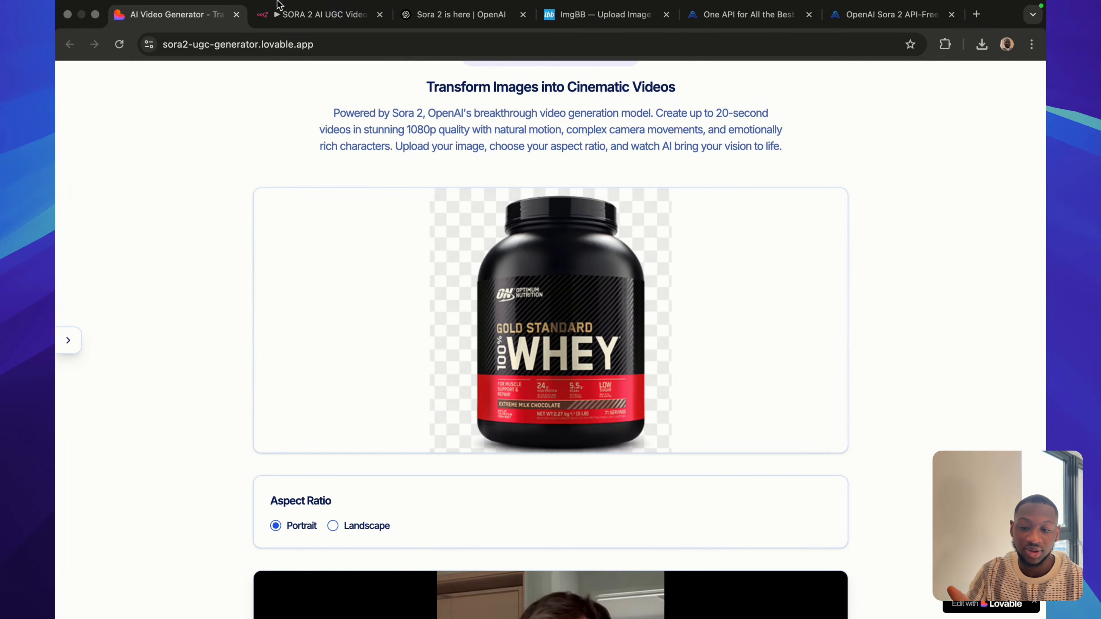
{"action": "left_click", "coordinate": [282, 17]}
{"action": "left_click", "coordinate": [657, 72]}
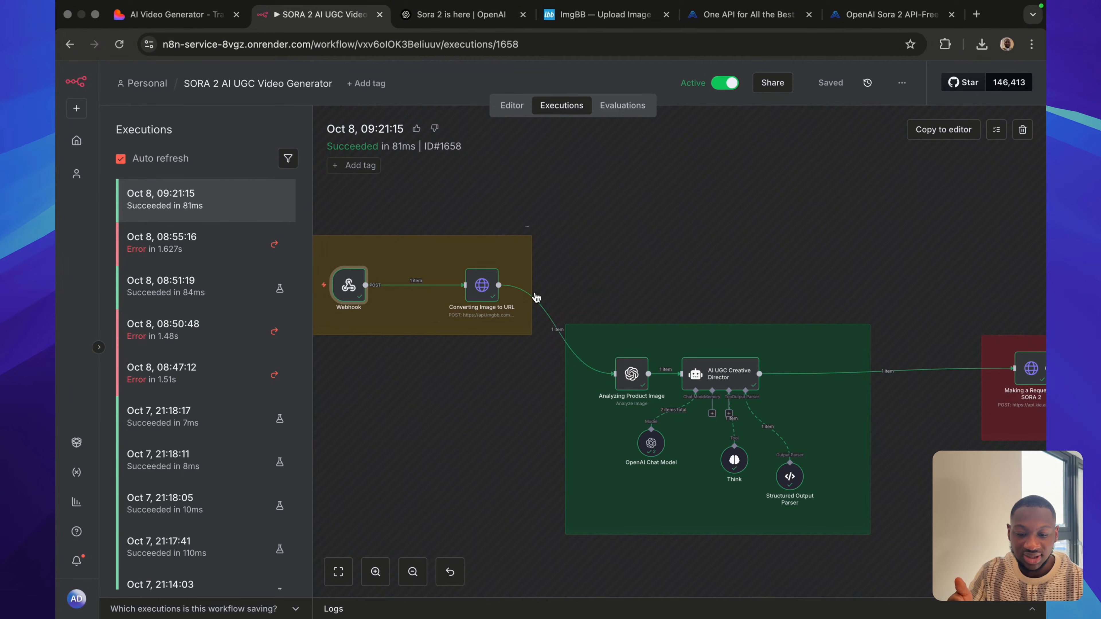
Open the execution's Converting Image to URL node and check the ImgBB site that its request targets.
{"action": "double_click", "coordinate": [482, 287]}
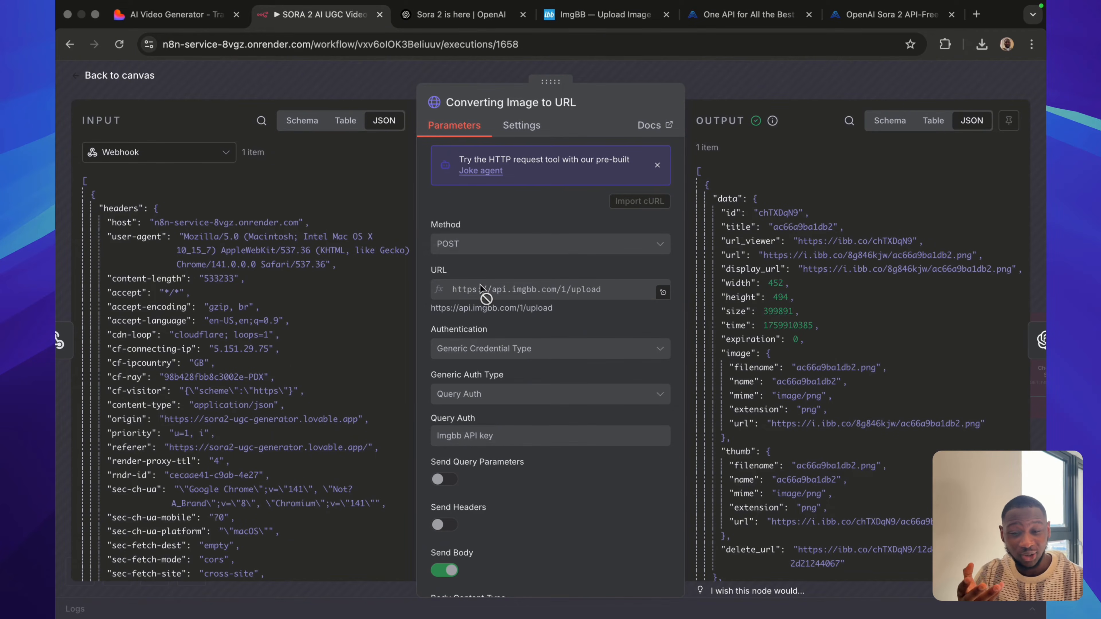
{"action": "left_click", "coordinate": [573, 18]}
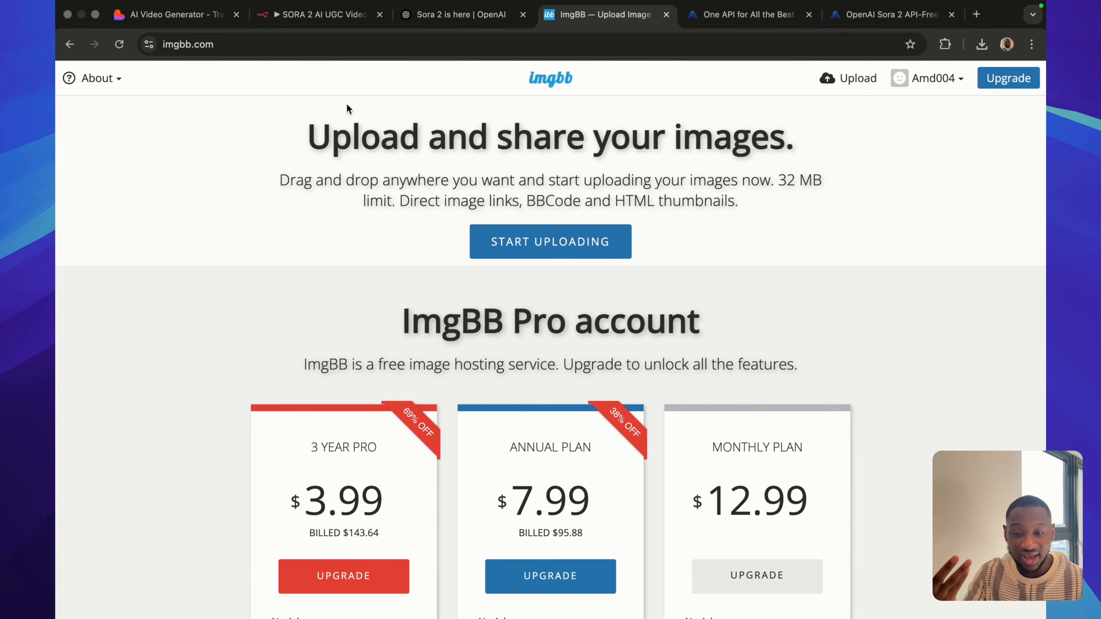
{"action": "left_click", "coordinate": [306, 21]}
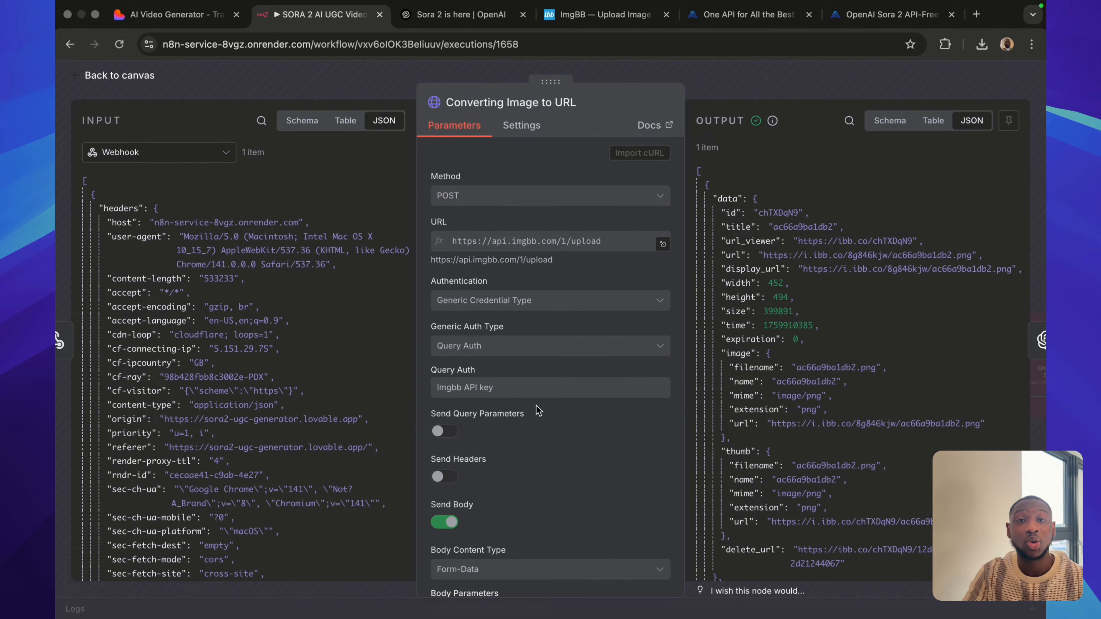
Examine the Converting Image to URL node's form-data body parameters and the image_base64 input from the webhook.
{"action": "scroll", "coordinate": [536, 410], "scroll_direction": "down", "scroll_amount": 3}
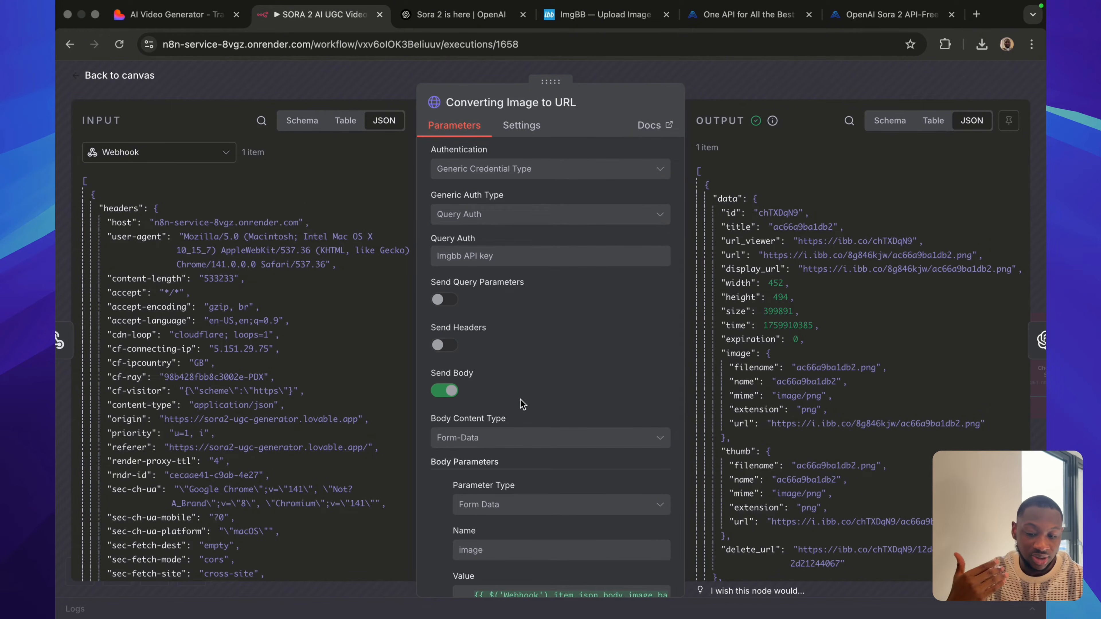
{"action": "scroll", "coordinate": [497, 353], "scroll_direction": "down", "scroll_amount": 2}
{"action": "scroll", "coordinate": [518, 433], "scroll_direction": "down", "scroll_amount": 2}
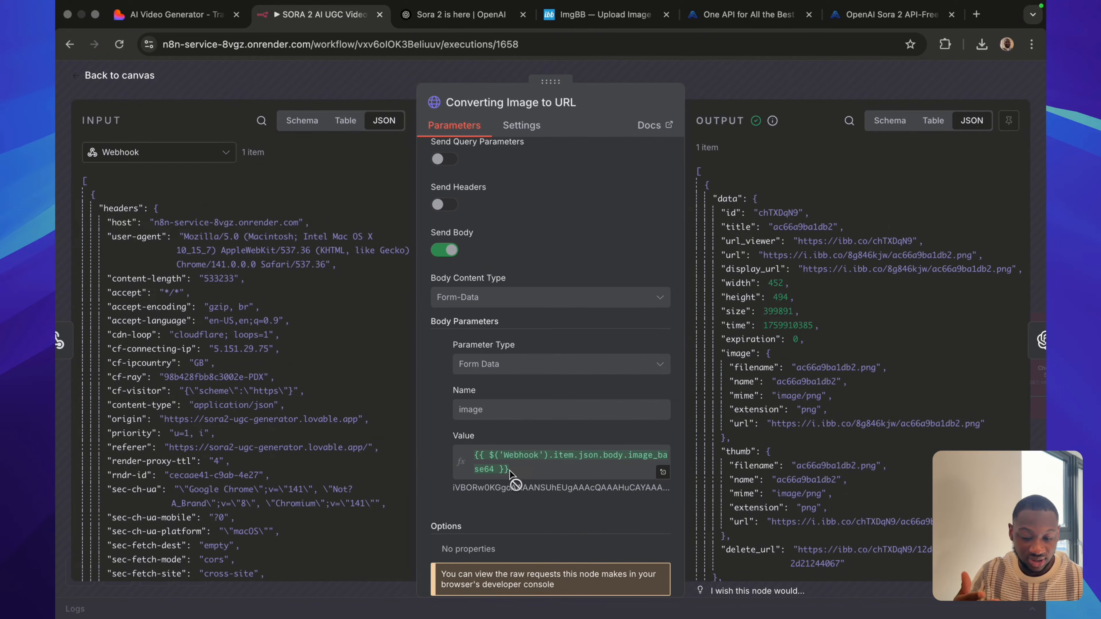
{"action": "scroll", "coordinate": [275, 446], "scroll_direction": "down", "scroll_amount": 15}
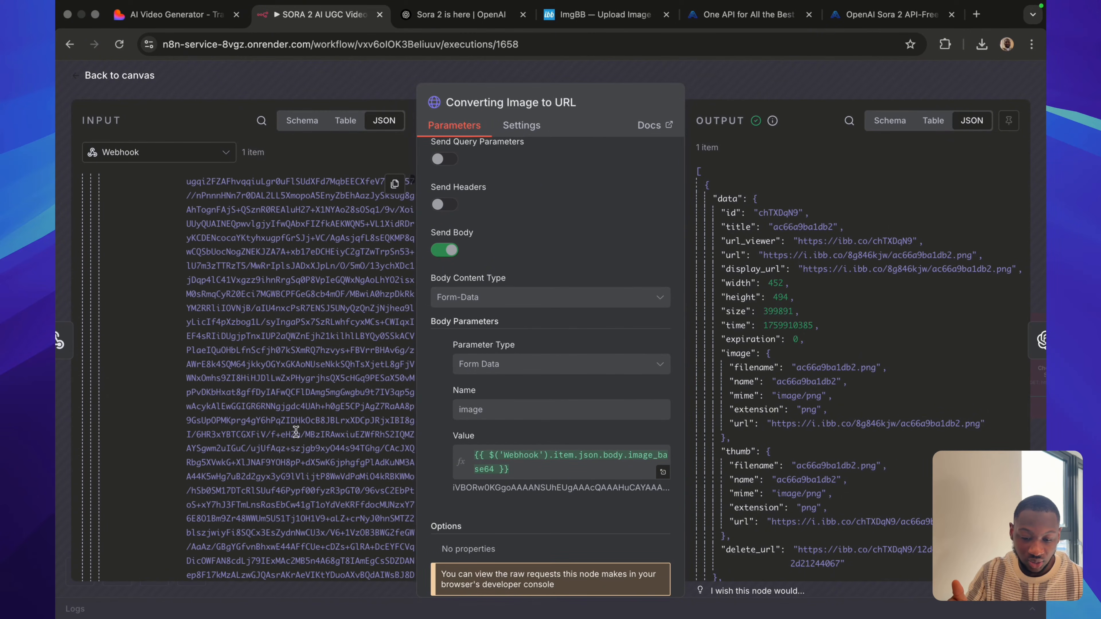
{"action": "scroll", "coordinate": [203, 371], "scroll_direction": "up", "scroll_amount": 6}
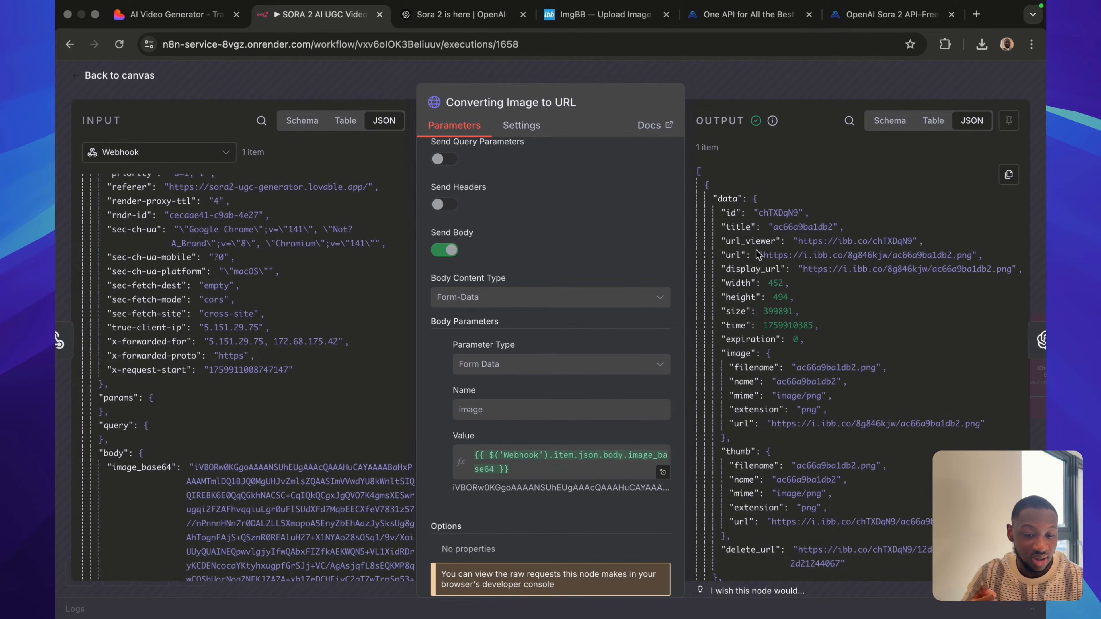
Copy the hosted image URL from the Converting Image to URL output and open it in a new browser tab.
{"action": "left_click_drag", "start_coordinate": [763, 253], "coordinate": [973, 255]}
{"action": "key", "text": "super+c"}
{"action": "key", "text": "super+t"}
{"action": "key", "text": "super+v"}
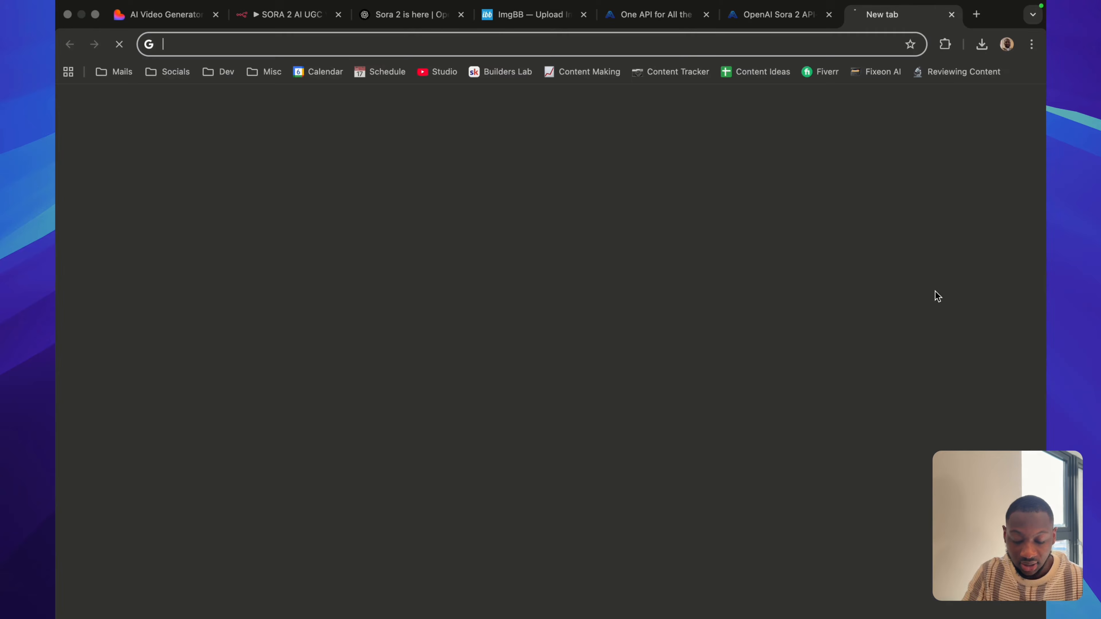
{"action": "key", "text": "Return"}
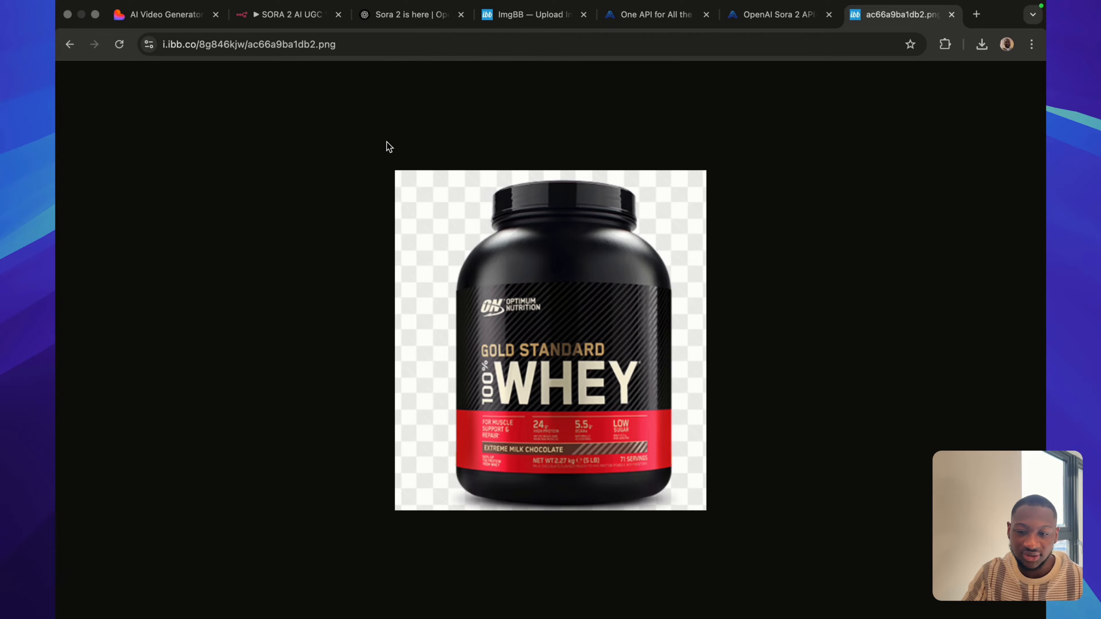
Return to the execution and review the Analyzing Product Image node's model, text input and image URL settings.
{"action": "left_click", "coordinate": [289, 16]}
{"action": "left_click", "coordinate": [759, 77]}
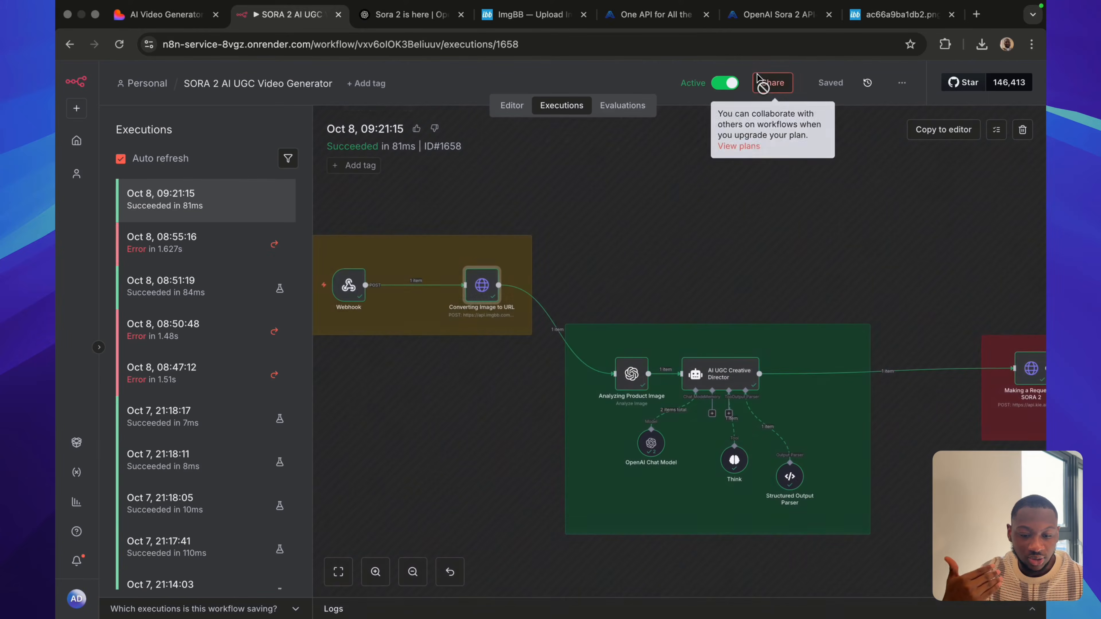
{"action": "double_click", "coordinate": [628, 380]}
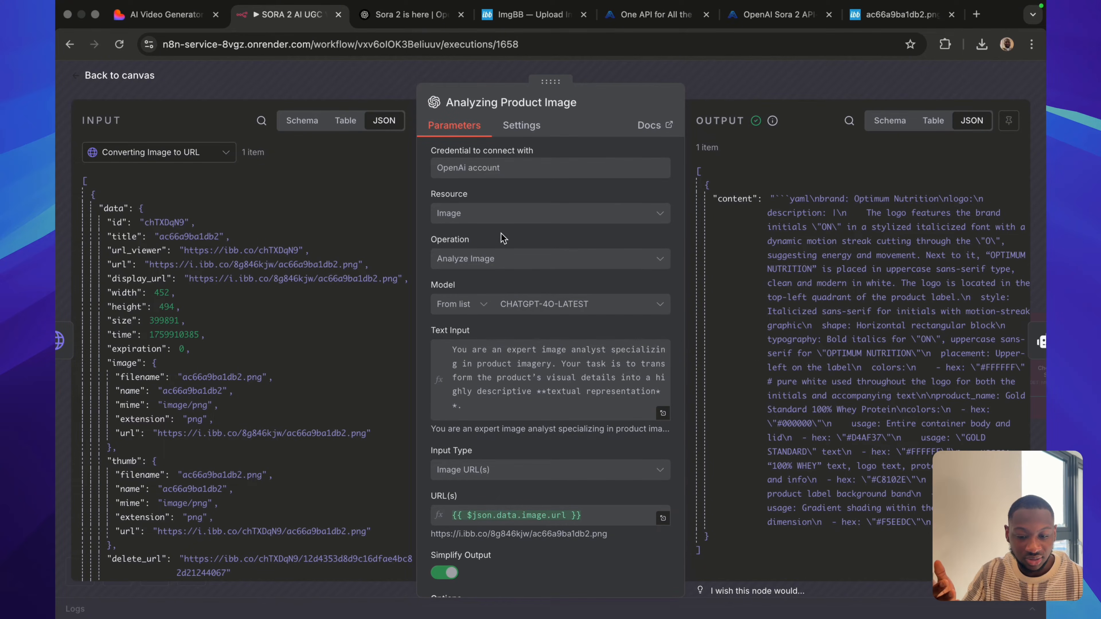
{"action": "scroll", "coordinate": [516, 308], "scroll_direction": "down", "scroll_amount": 2}
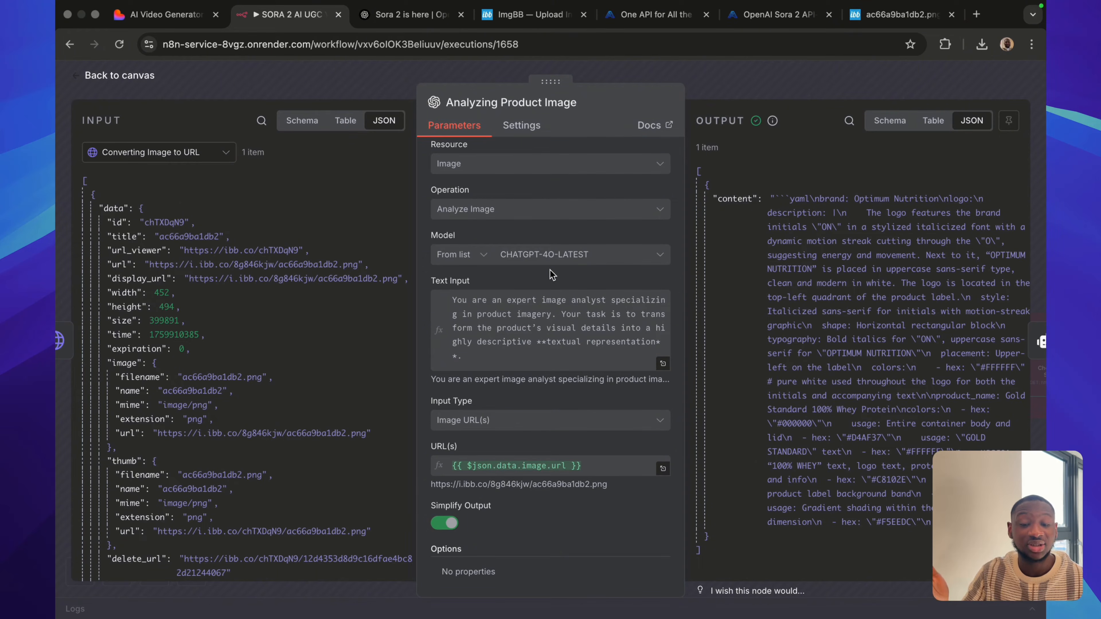
Expand the Analyzing Product Image node's text input and read the full prompt through to its output format.
{"action": "left_click", "coordinate": [663, 363]}
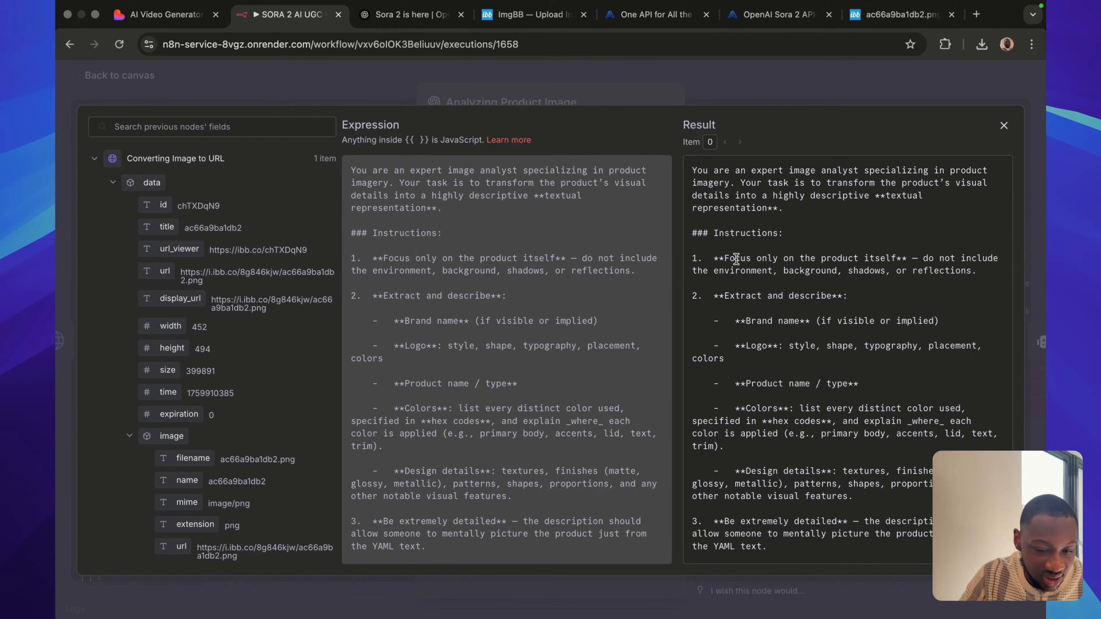
{"action": "scroll", "coordinate": [734, 263], "scroll_direction": "down", "scroll_amount": 1}
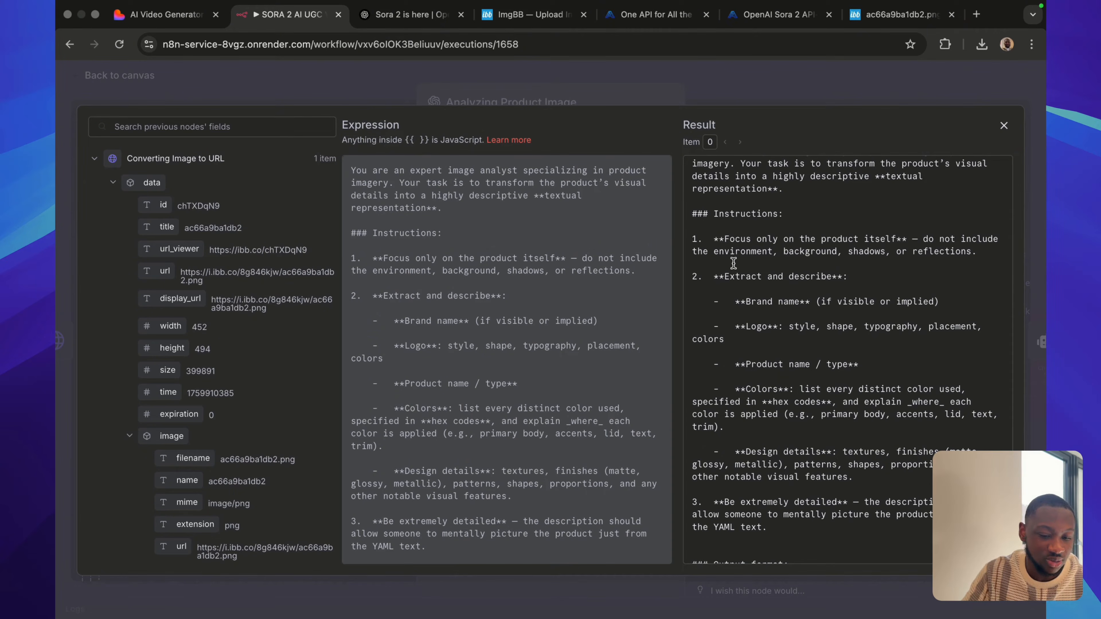
{"action": "scroll", "coordinate": [758, 299], "scroll_direction": "down", "scroll_amount": 3}
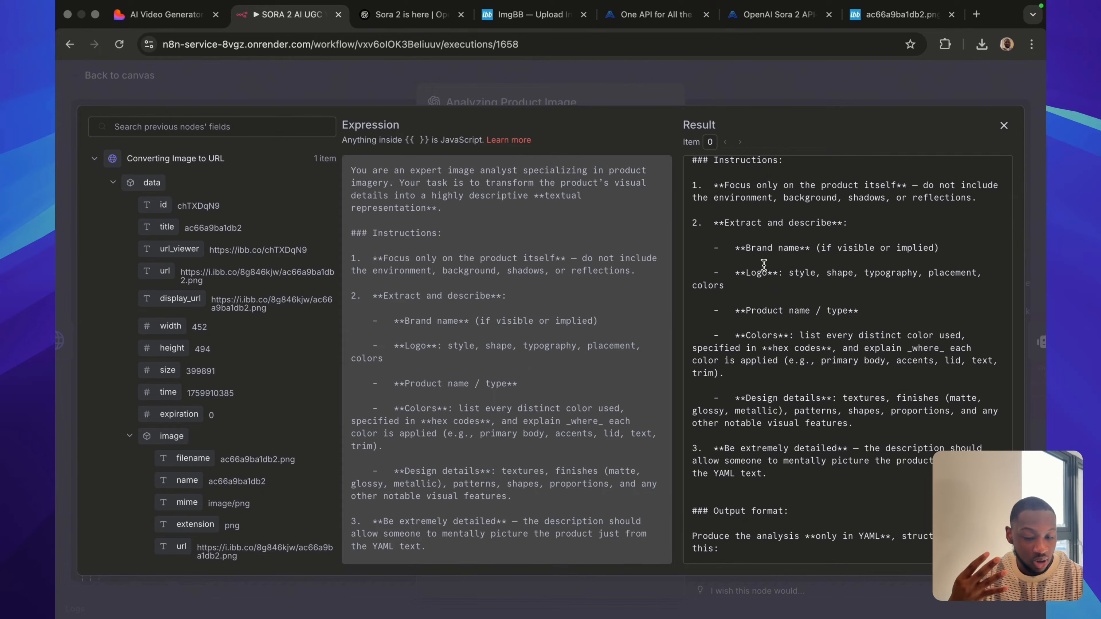
{"action": "scroll", "coordinate": [771, 372], "scroll_direction": "down", "scroll_amount": 3}
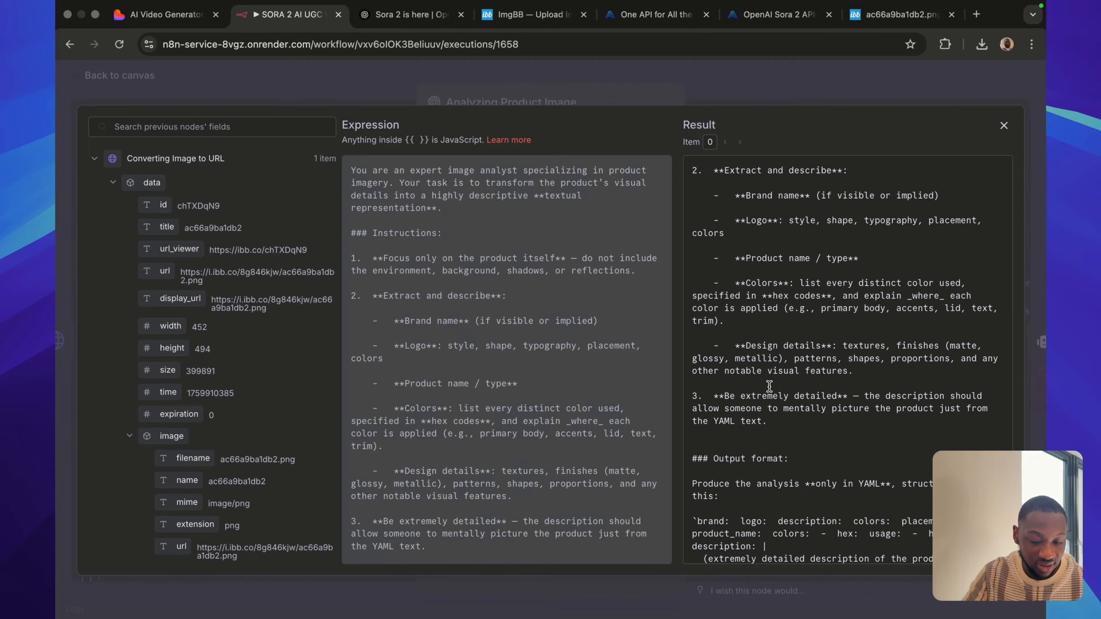
{"action": "scroll", "coordinate": [767, 451], "scroll_direction": "down", "scroll_amount": 1}
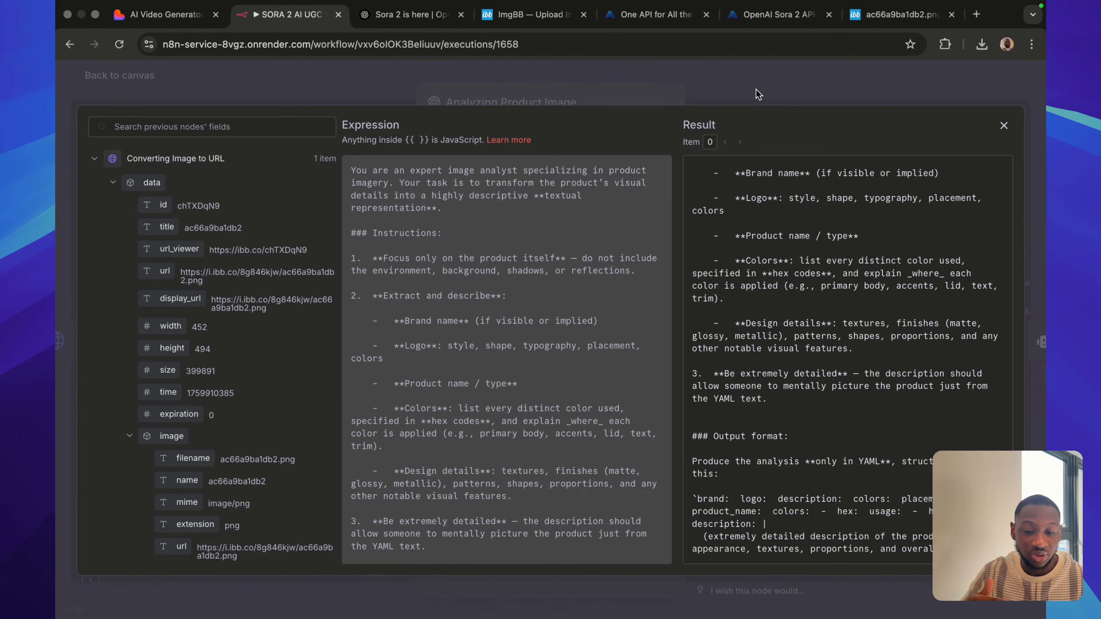
Close the expanded text input and review the Analyzing Product Image node's prompt, input type and image URL settings.
{"action": "scroll", "coordinate": [766, 346], "scroll_direction": "up", "scroll_amount": 4}
{"action": "left_click", "coordinate": [735, 84]}
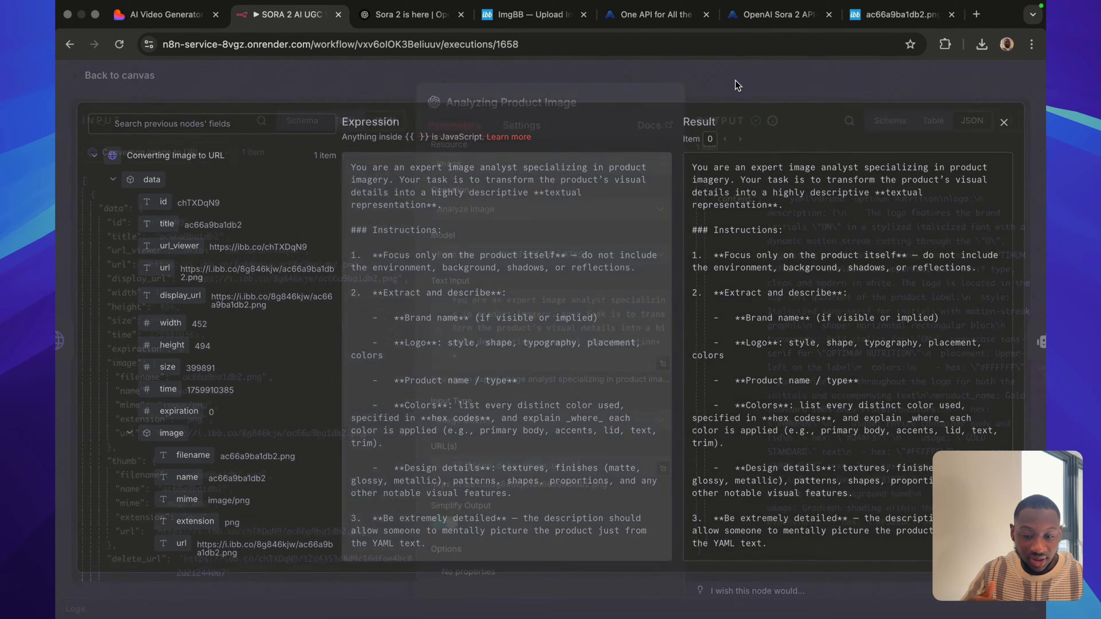
{"action": "scroll", "coordinate": [556, 347], "scroll_direction": "down", "scroll_amount": 2}
{"action": "scroll", "coordinate": [540, 355], "scroll_direction": "up", "scroll_amount": 3}
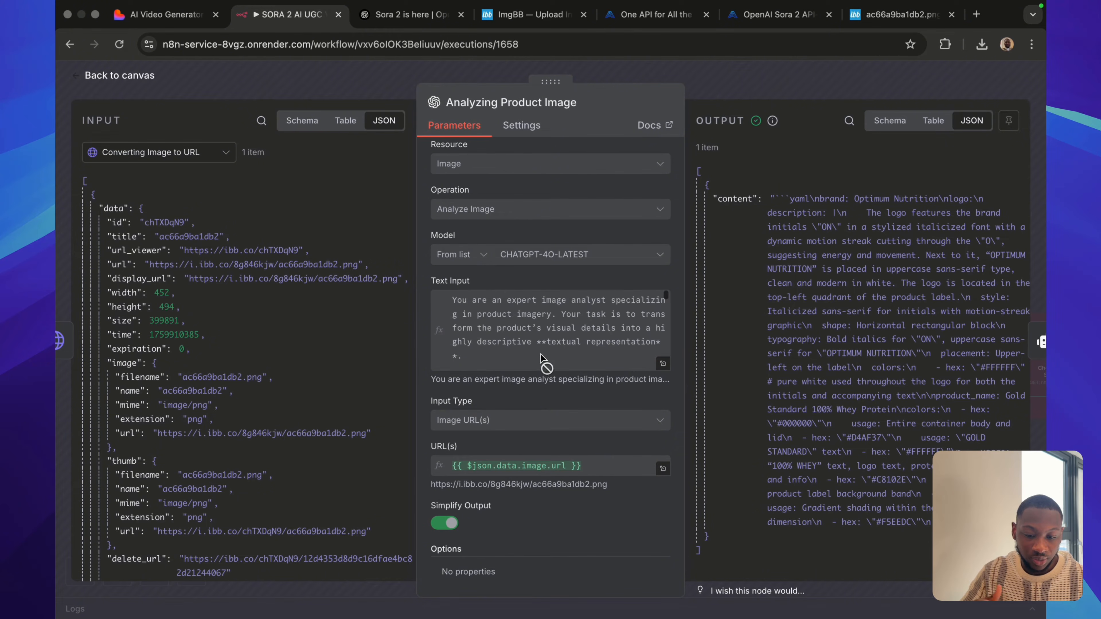
{"action": "scroll", "coordinate": [523, 405], "scroll_direction": "down", "scroll_amount": 1}
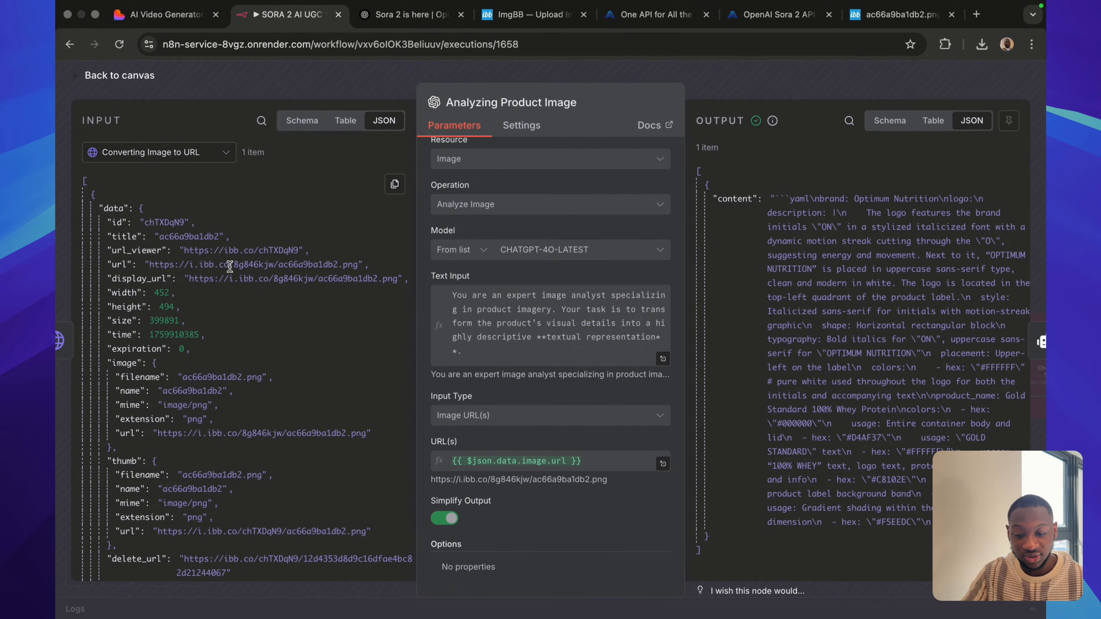
Compare the hosted product image with the Analyzing Product Image node's YAML output, and return to the workflow canvas.
{"action": "left_click", "coordinate": [885, 24]}
{"action": "left_click", "coordinate": [290, 13]}
{"action": "scroll", "coordinate": [487, 358], "scroll_direction": "down", "scroll_amount": 3}
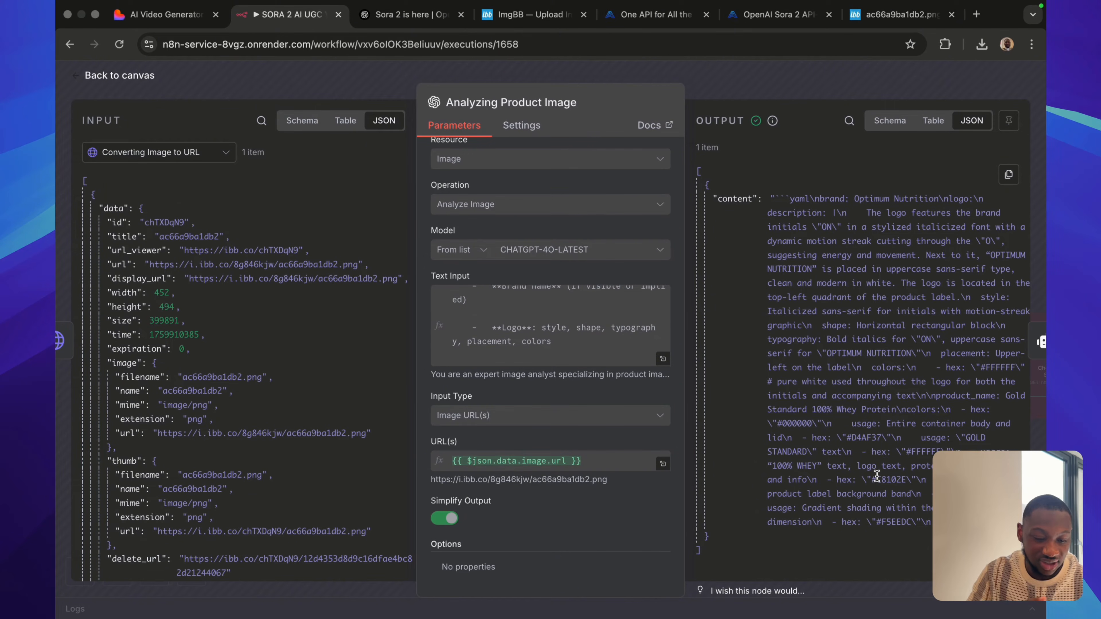
{"action": "left_click", "coordinate": [778, 80]}
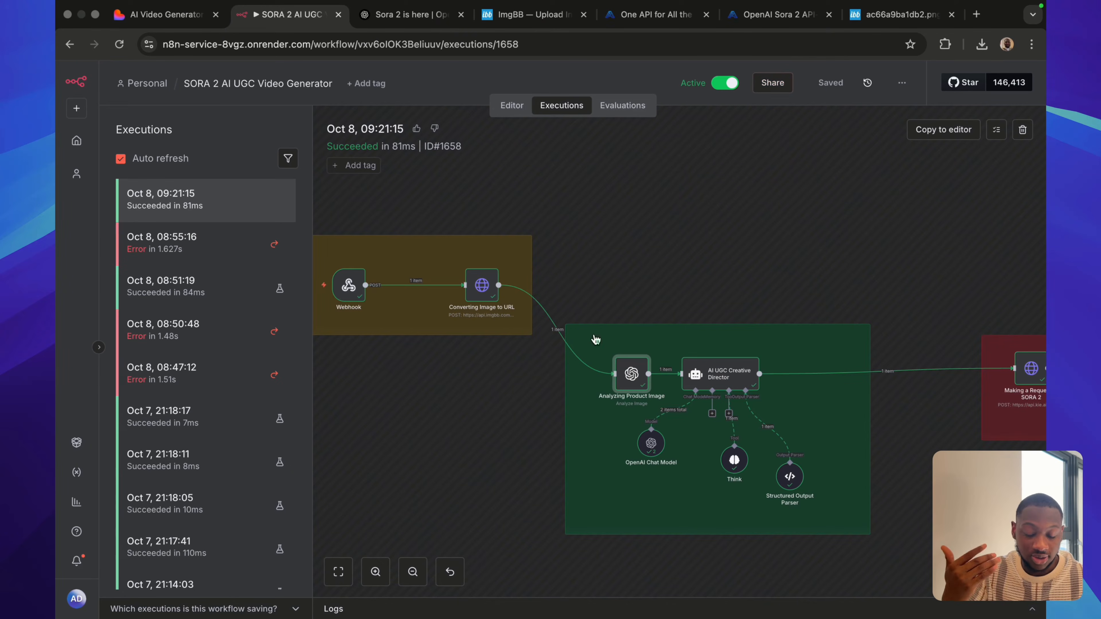
Open the AI UGC Creative Director node, review its user prompt and output format settings, and expand its system message.
{"action": "double_click", "coordinate": [704, 377]}
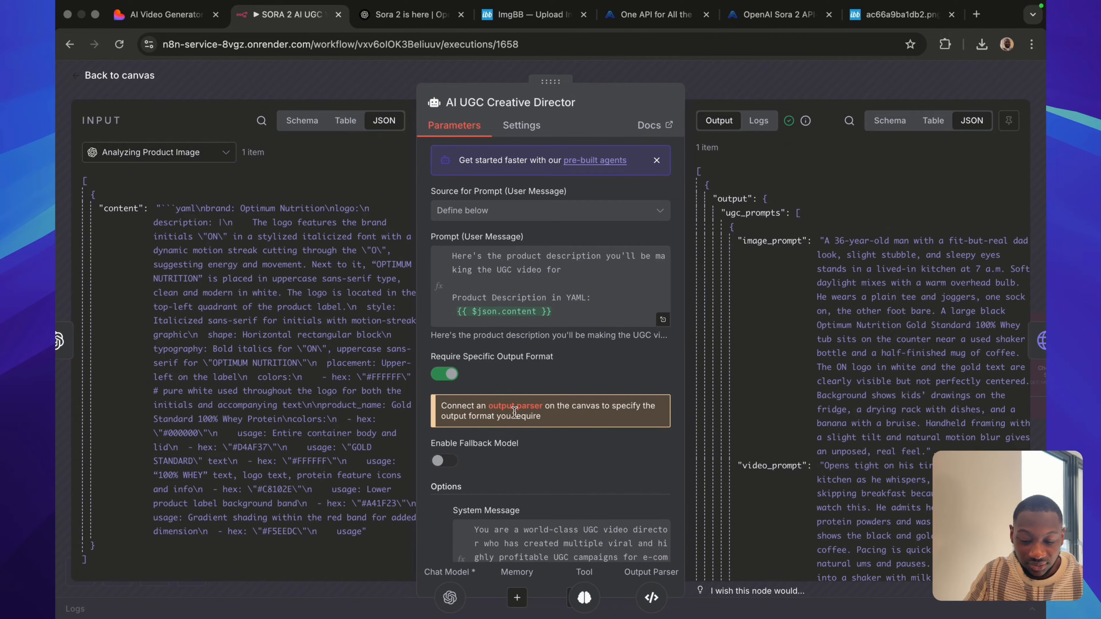
{"action": "scroll", "coordinate": [490, 325], "scroll_direction": "down", "scroll_amount": 2}
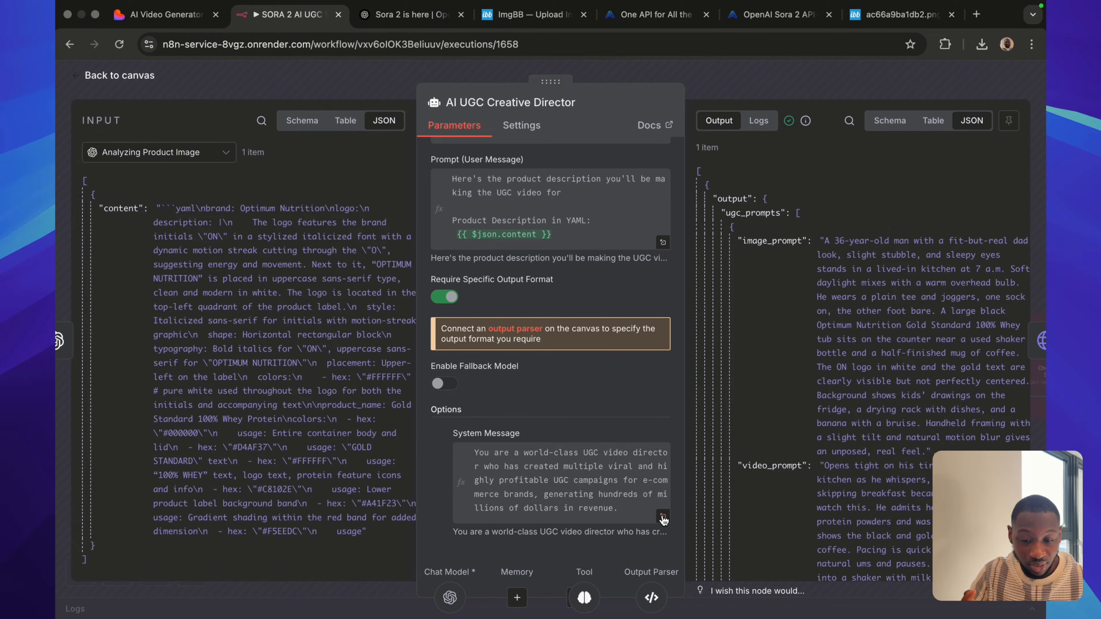
{"action": "scroll", "coordinate": [603, 408], "scroll_direction": "up", "scroll_amount": 2}
{"action": "scroll", "coordinate": [642, 460], "scroll_direction": "down", "scroll_amount": 2}
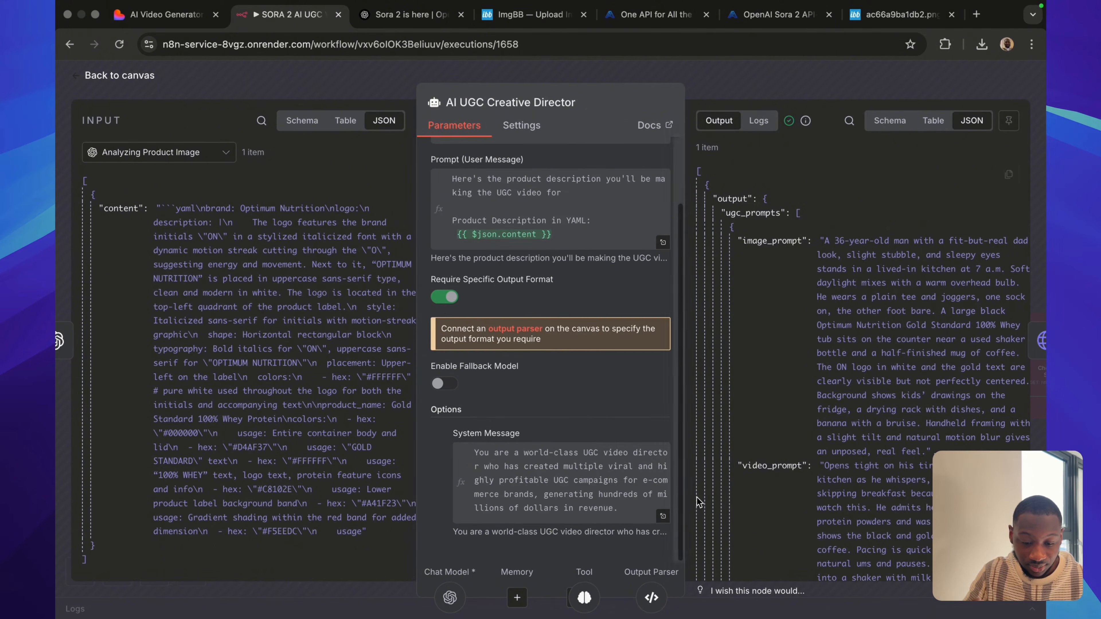
{"action": "left_click", "coordinate": [663, 516]}
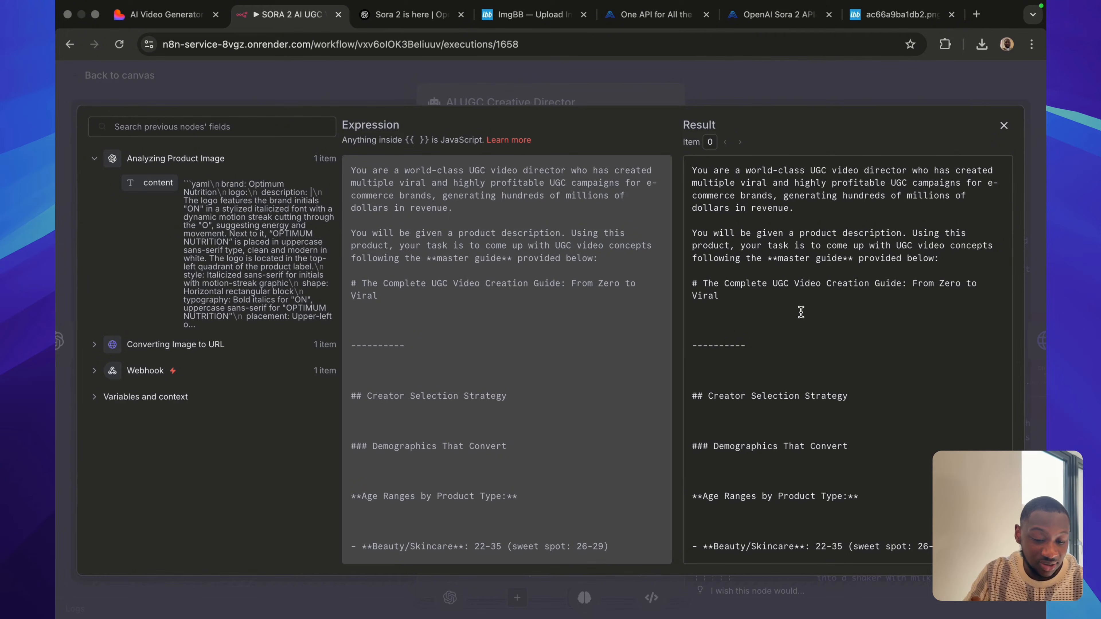
Read the system message's Creator Selection Strategy section, highlighting its headings, through the age ranges by product type.
{"action": "scroll", "coordinate": [804, 305], "scroll_direction": "down", "scroll_amount": 3}
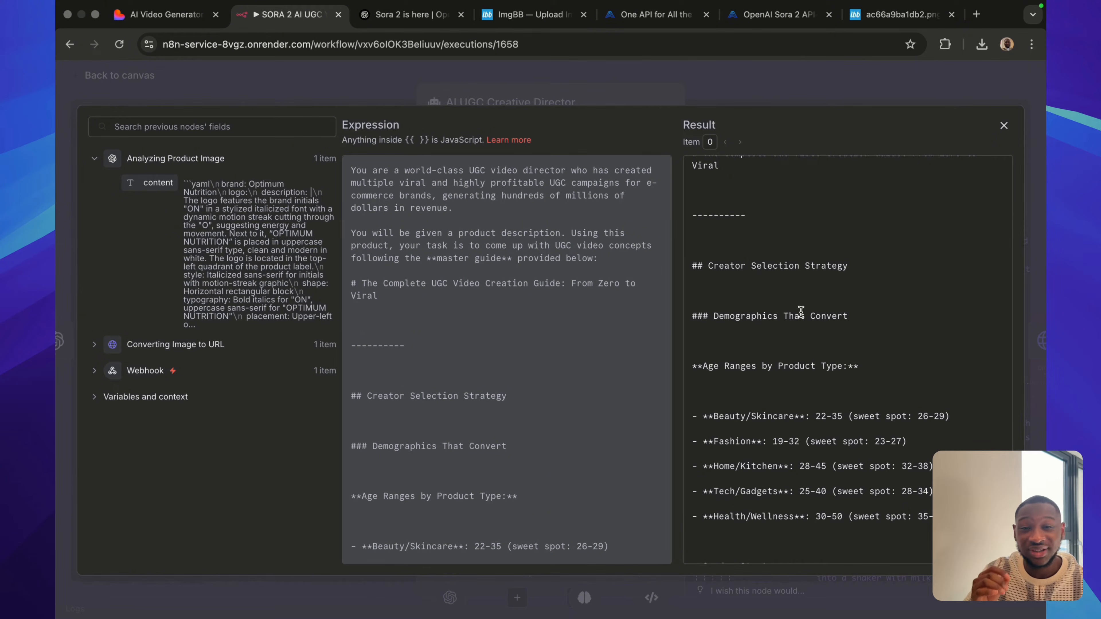
{"action": "left_click_drag", "start_coordinate": [699, 267], "coordinate": [867, 313]}
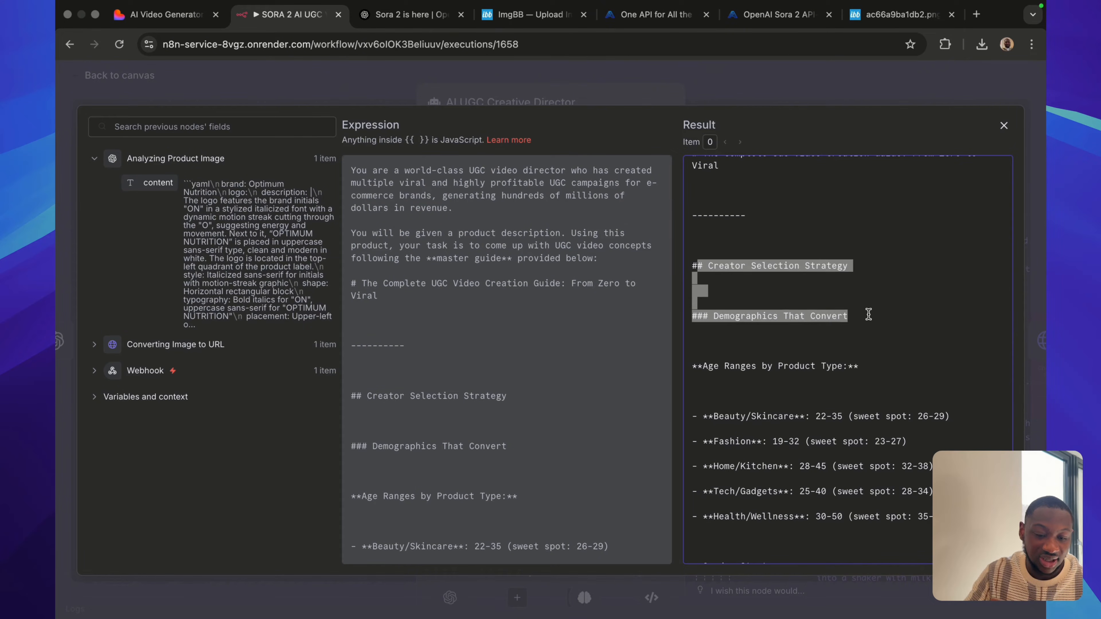
{"action": "scroll", "coordinate": [806, 408], "scroll_direction": "down", "scroll_amount": 3}
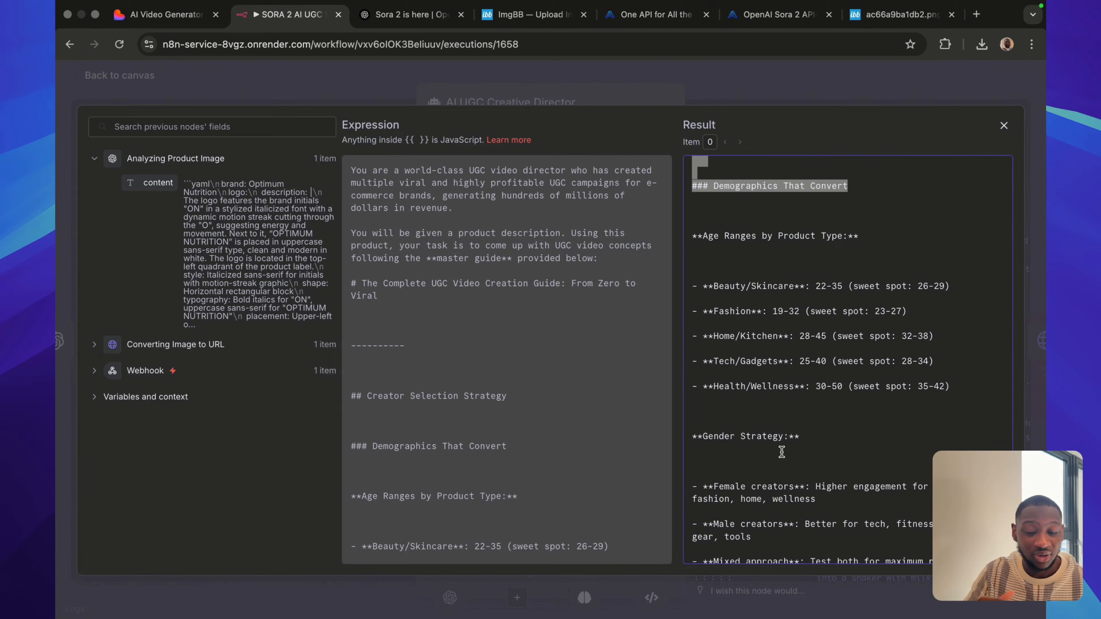
{"action": "left_click", "coordinate": [785, 418]}
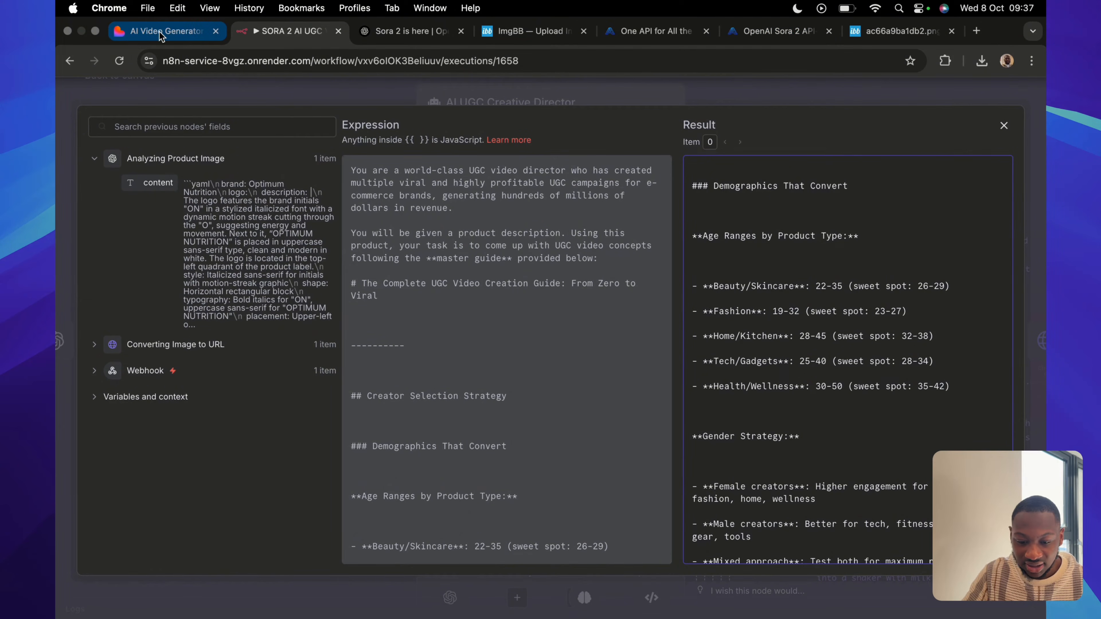
Compare the generated video in the AI Video Generator tab with the system message's age range and gender strategy guidelines.
{"action": "left_click", "coordinate": [159, 31]}
{"action": "scroll", "coordinate": [390, 346], "scroll_direction": "down", "scroll_amount": 7}
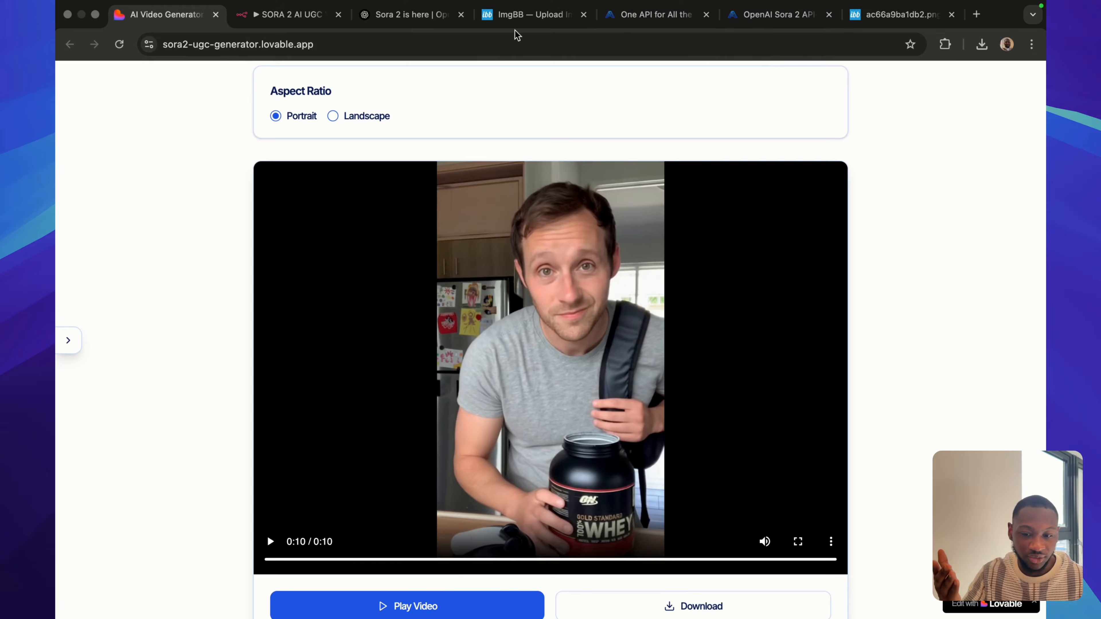
{"action": "left_click", "coordinate": [280, 15]}
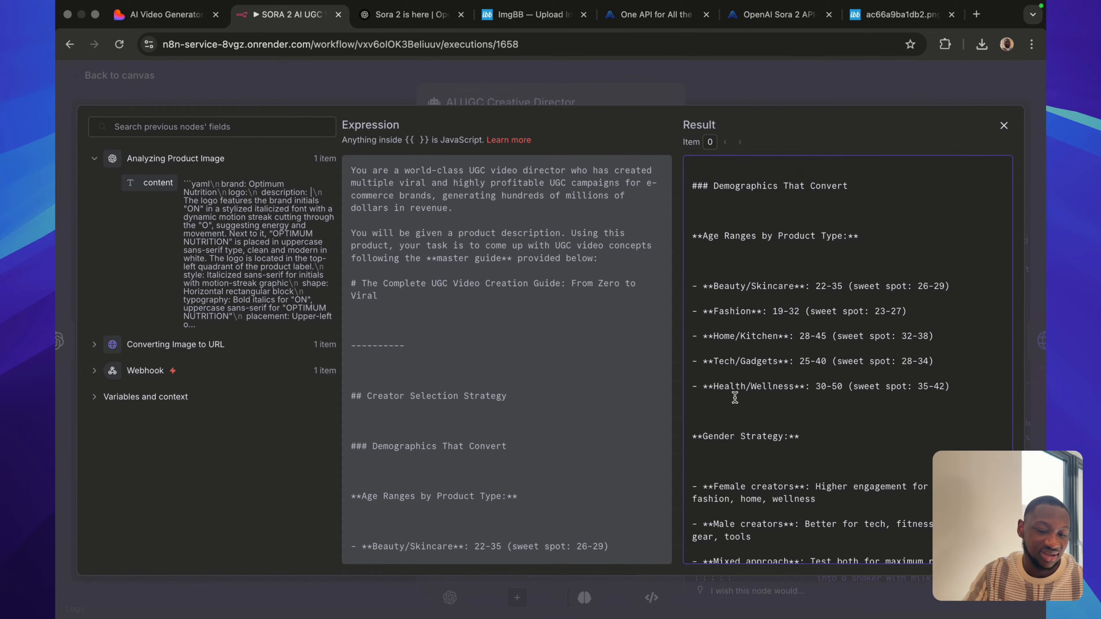
{"action": "scroll", "coordinate": [763, 400], "scroll_direction": "down", "scroll_amount": 2}
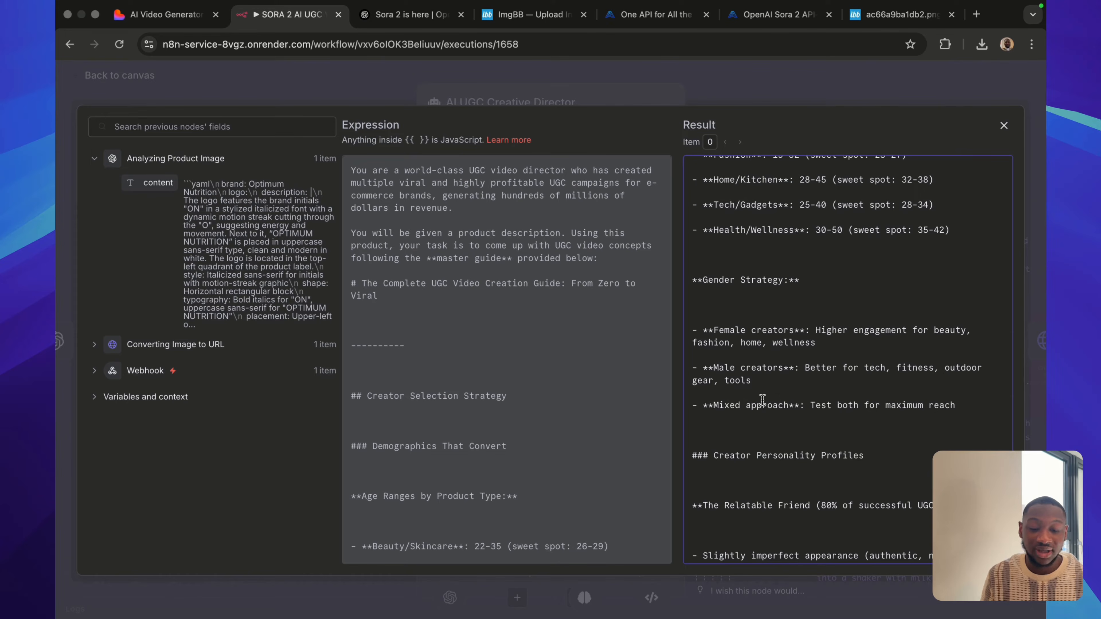
{"action": "left_click", "coordinate": [167, 16]}
{"action": "left_click", "coordinate": [290, 15]}
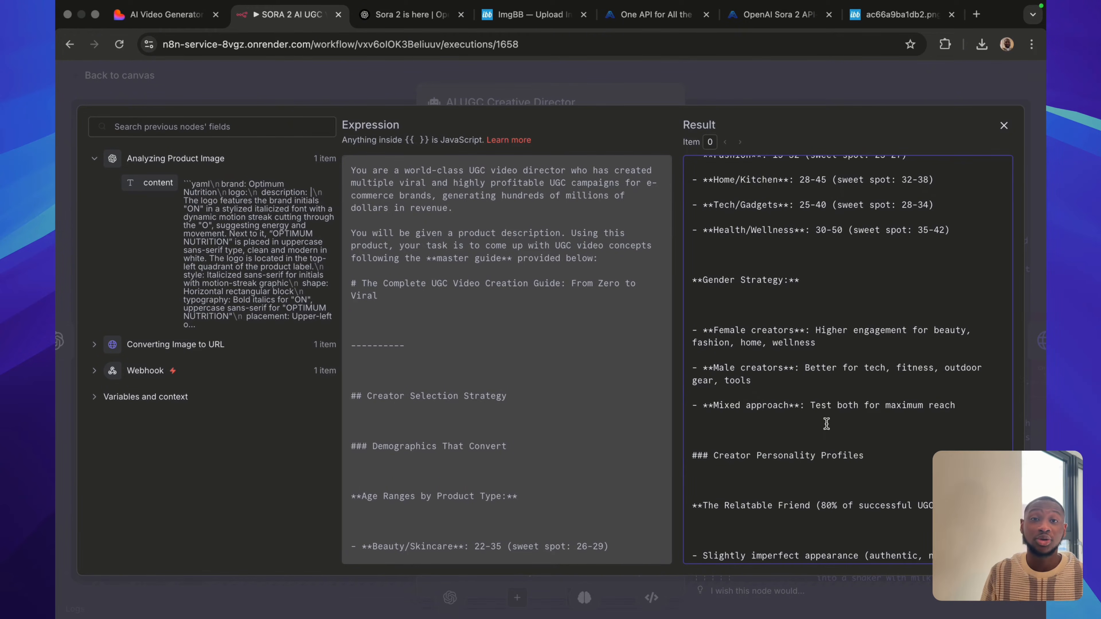
Read the Creator Personality Profiles in the system message, highlighting the Relatable Friend and Skeptical Convert sections.
{"action": "scroll", "coordinate": [826, 423], "scroll_direction": "down", "scroll_amount": 5}
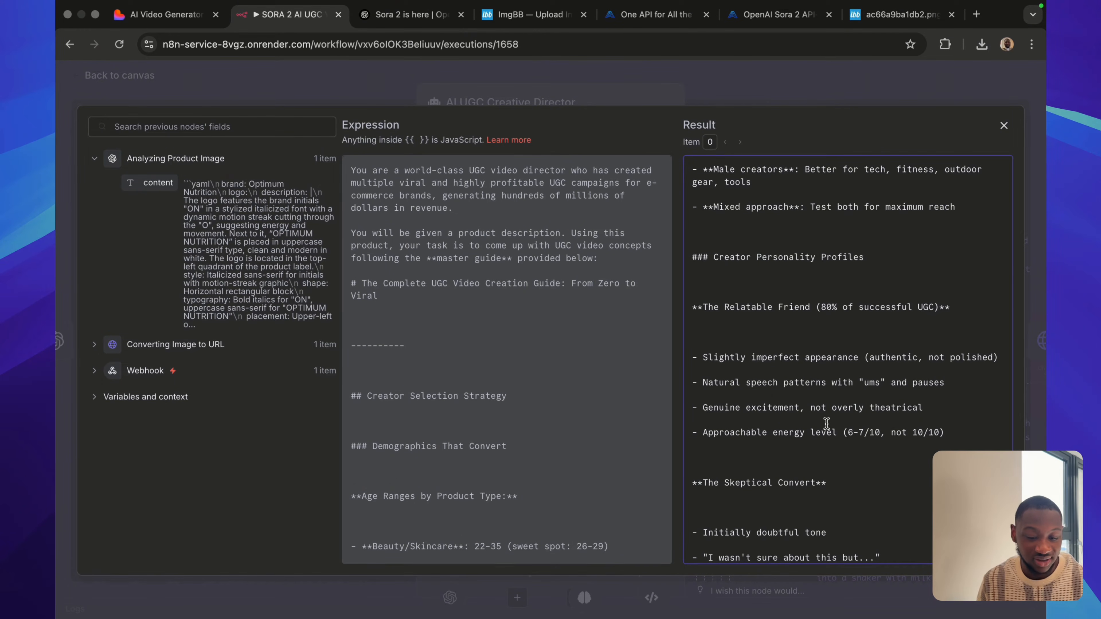
{"action": "scroll", "coordinate": [827, 424], "scroll_direction": "down", "scroll_amount": 2}
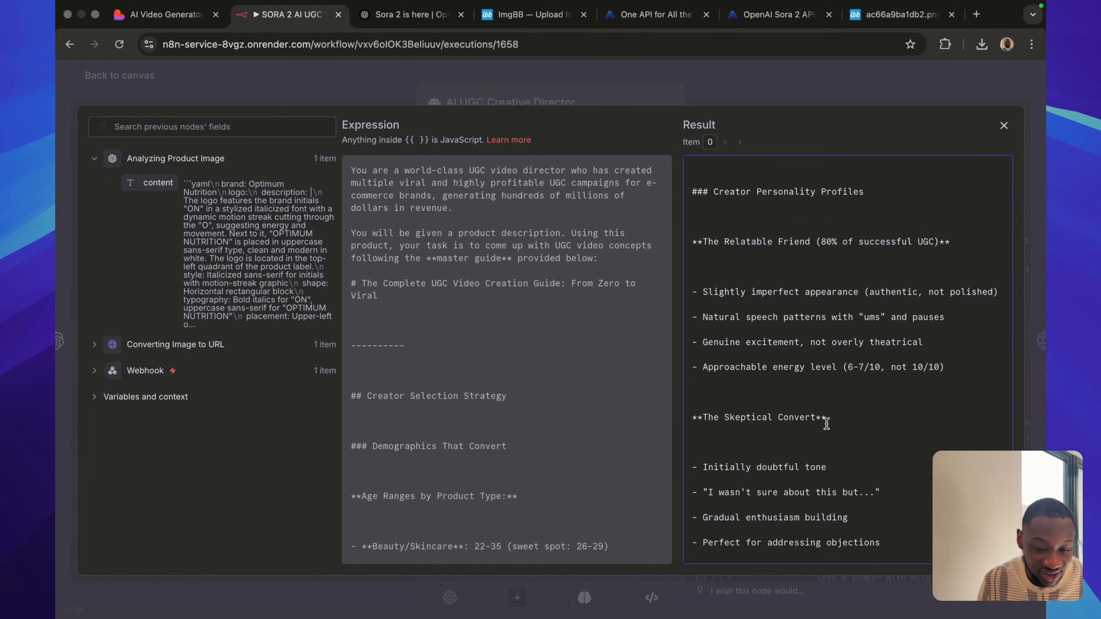
{"action": "scroll", "coordinate": [827, 424], "scroll_direction": "down", "scroll_amount": 3}
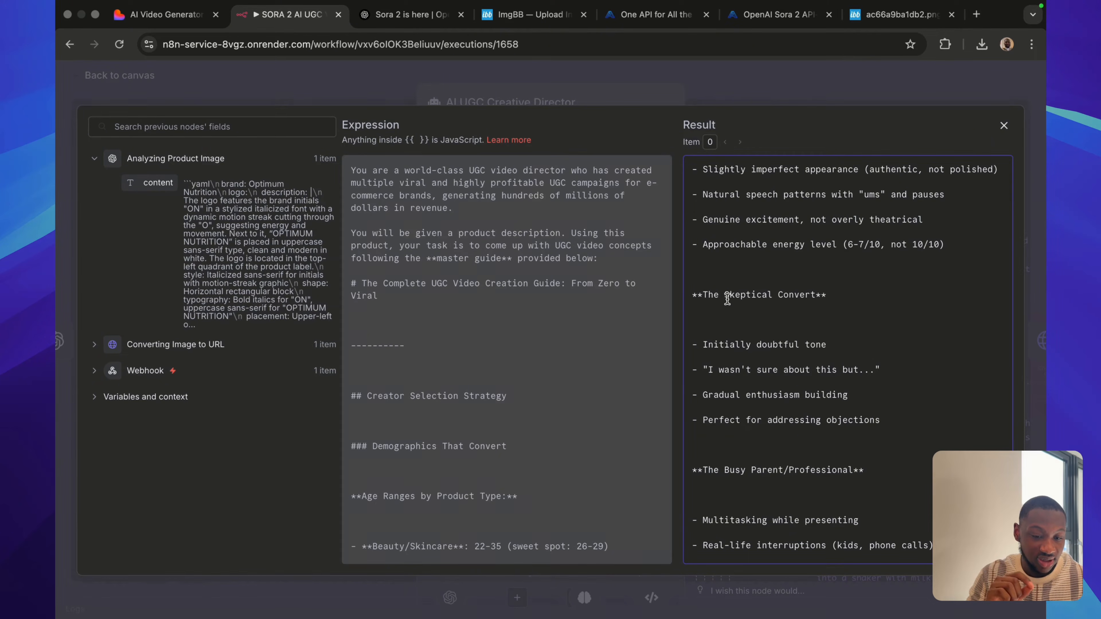
{"action": "scroll", "coordinate": [723, 295], "scroll_direction": "up", "scroll_amount": 2}
{"action": "scroll", "coordinate": [726, 334], "scroll_direction": "up", "scroll_amount": 2}
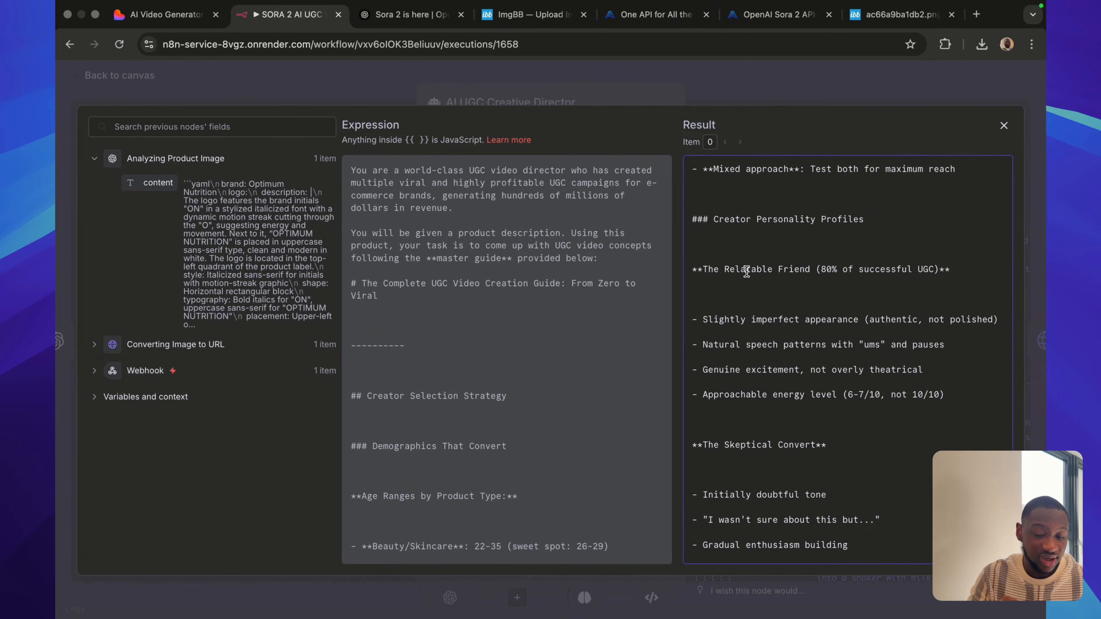
{"action": "left_click_drag", "start_coordinate": [697, 270], "coordinate": [945, 423]}
{"action": "scroll", "coordinate": [936, 411], "scroll_direction": "down", "scroll_amount": 5}
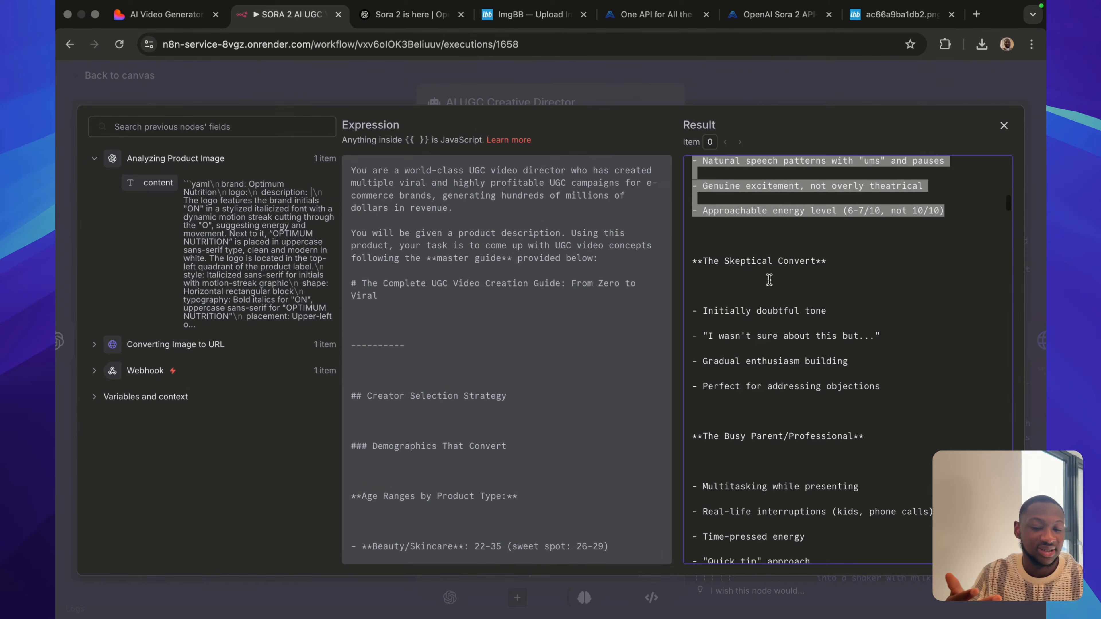
{"action": "left_click_drag", "start_coordinate": [708, 261], "coordinate": [914, 397]}
{"action": "scroll", "coordinate": [865, 457], "scroll_direction": "down", "scroll_amount": 5}
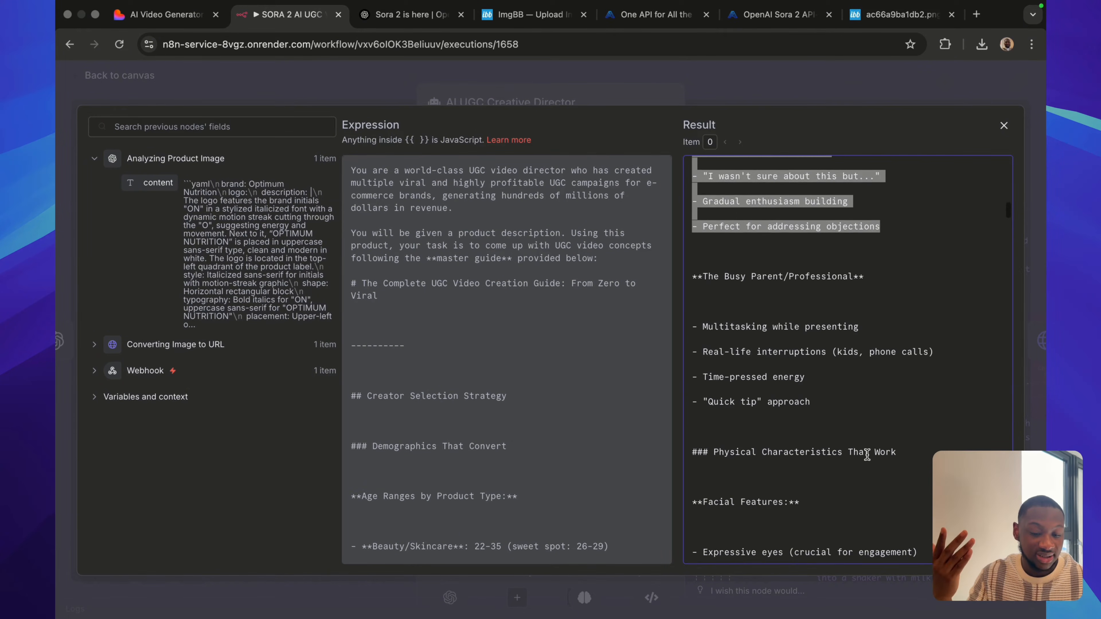
{"action": "scroll", "coordinate": [736, 309], "scroll_direction": "down", "scroll_amount": 4}
{"action": "scroll", "coordinate": [735, 308], "scroll_direction": "up", "scroll_amount": 13}
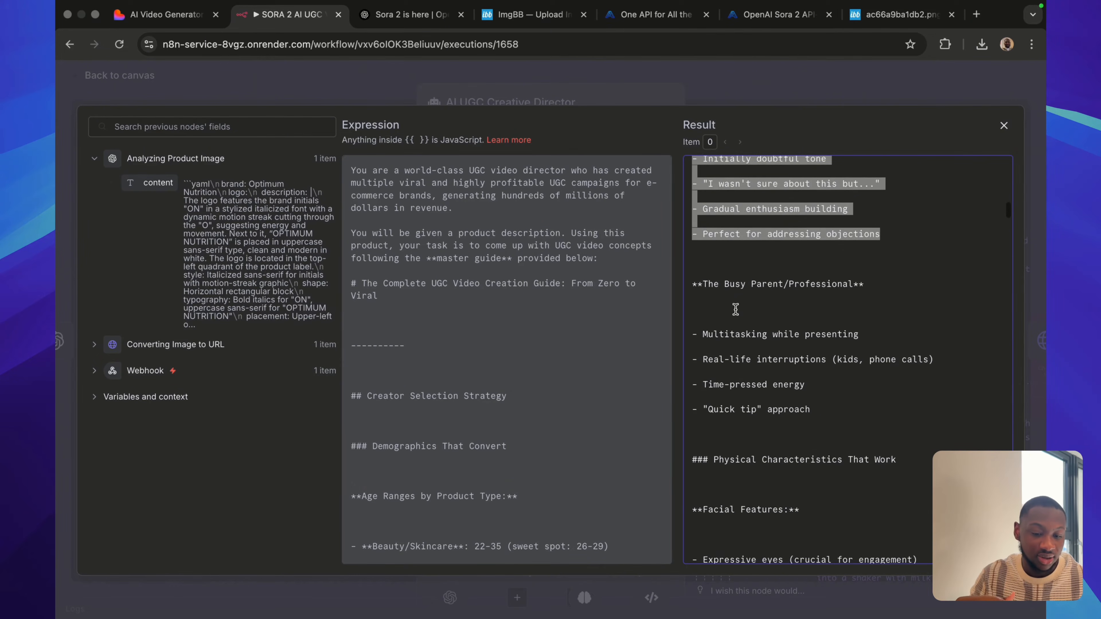
Examine the Physical Characteristics That Work section, highlighting the Facial Features list and reading the Body Language points.
{"action": "scroll", "coordinate": [736, 309], "scroll_direction": "down", "scroll_amount": 10}
{"action": "scroll", "coordinate": [736, 309], "scroll_direction": "down", "scroll_amount": 4}
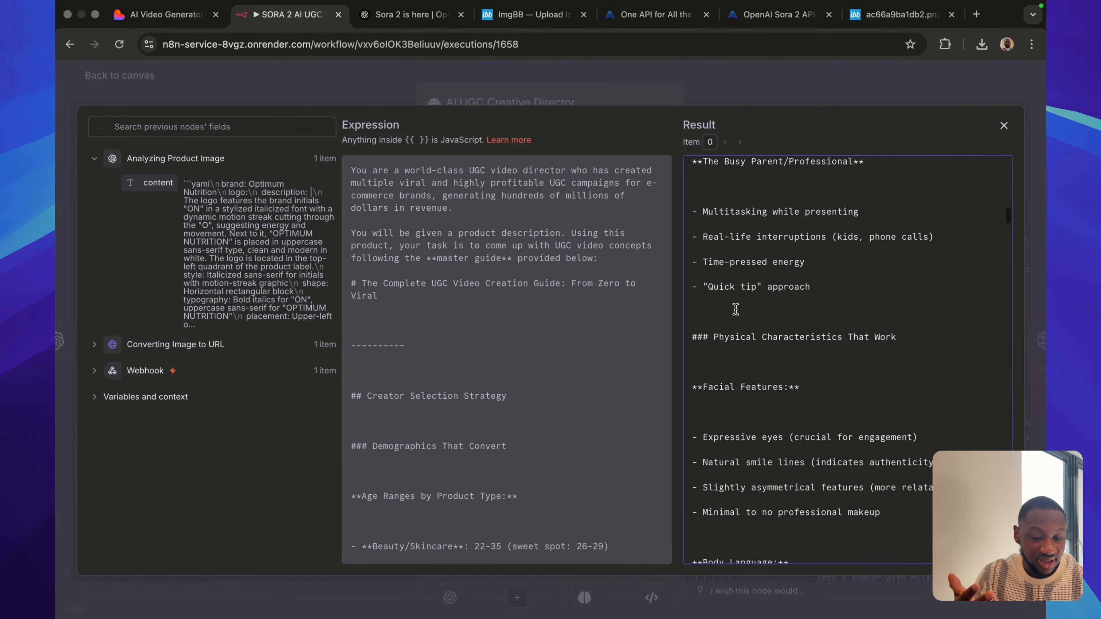
{"action": "scroll", "coordinate": [736, 309], "scroll_direction": "down", "scroll_amount": 3}
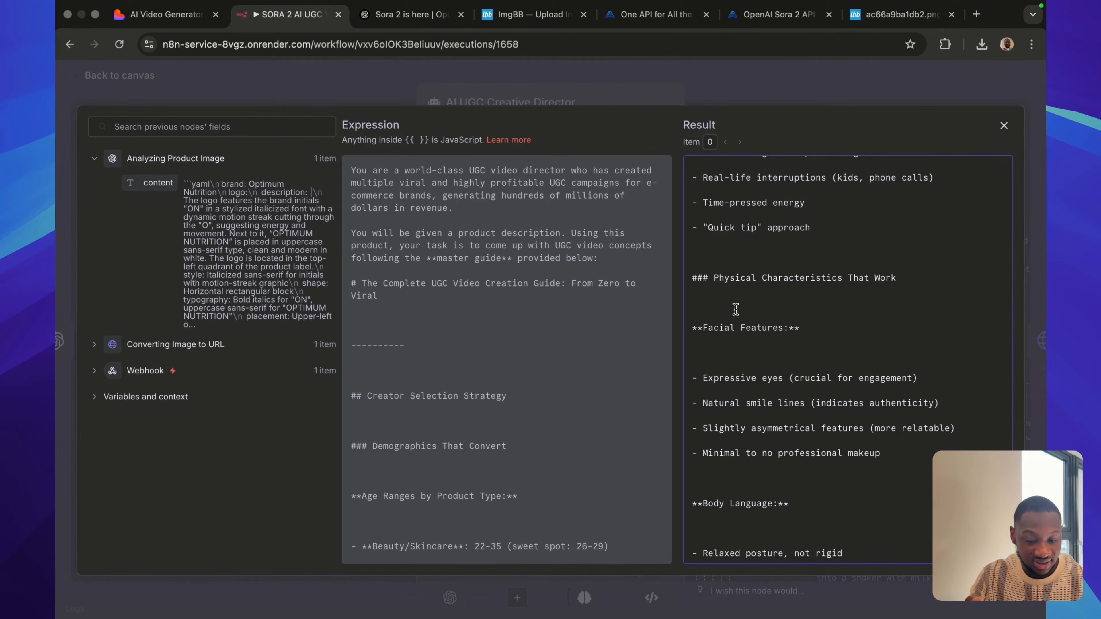
{"action": "left_click_drag", "start_coordinate": [702, 223], "coordinate": [881, 360]}
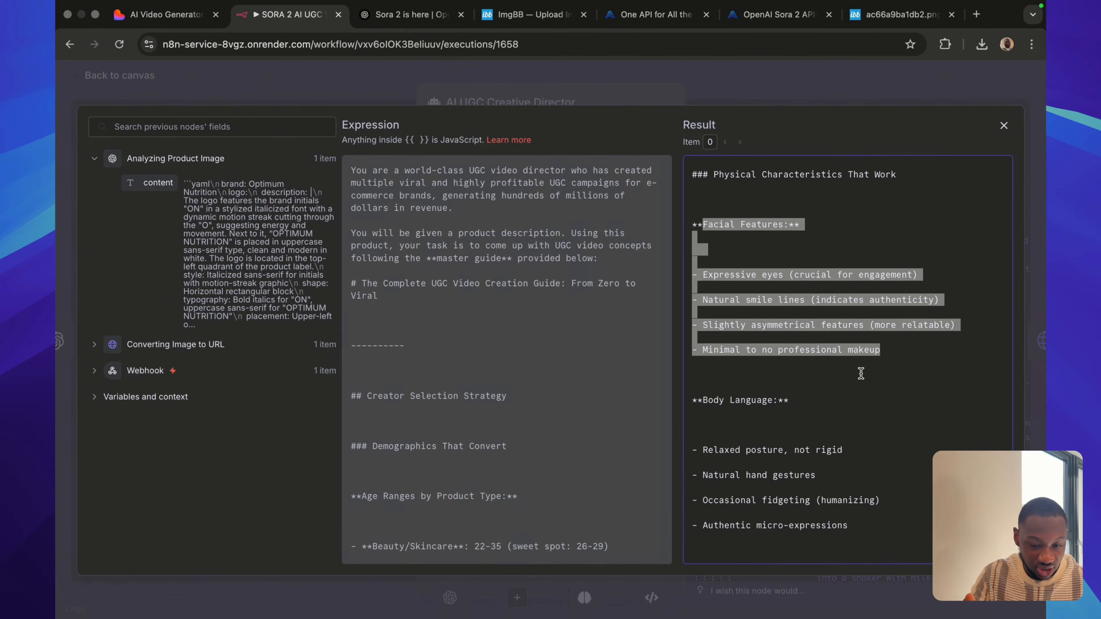
{"action": "scroll", "coordinate": [822, 405], "scroll_direction": "down", "scroll_amount": 3}
{"action": "scroll", "coordinate": [823, 404], "scroll_direction": "up", "scroll_amount": 1}
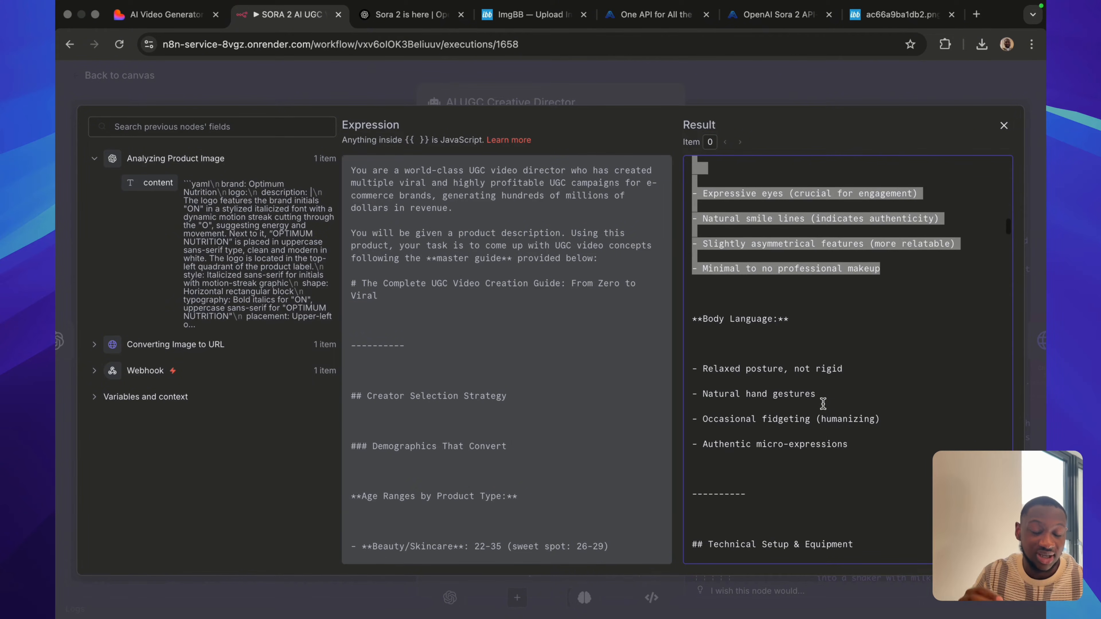
Read the Technical Setup & Equipment section, highlighting the Camera Quality guidelines for the primary smartphone camera.
{"action": "scroll", "coordinate": [823, 404], "scroll_direction": "down", "scroll_amount": 4}
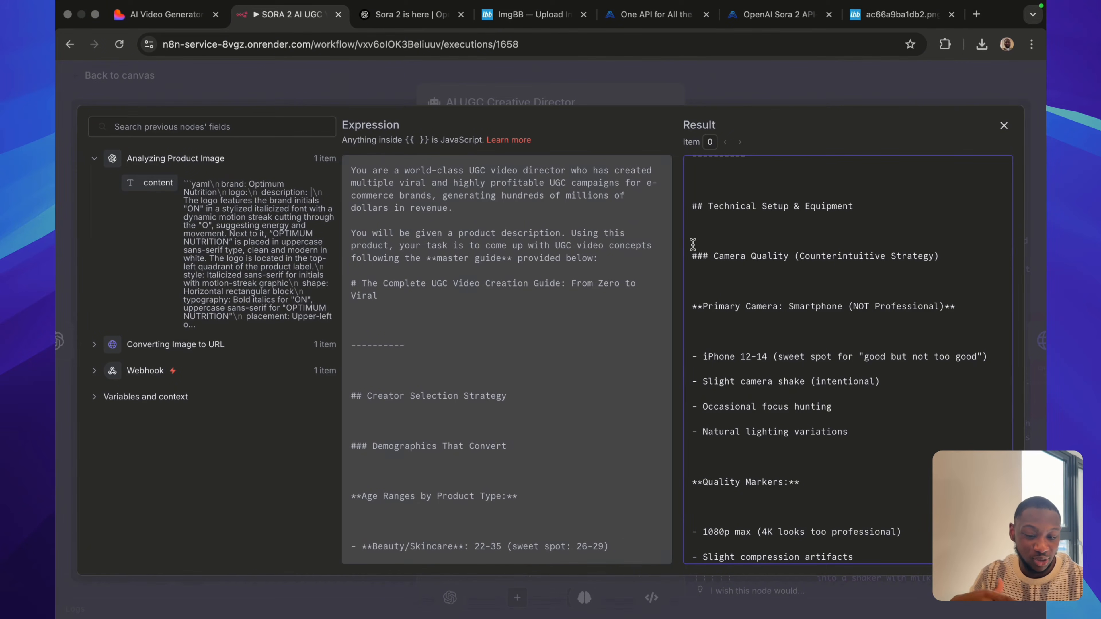
{"action": "left_click_drag", "start_coordinate": [693, 242], "coordinate": [859, 429]}
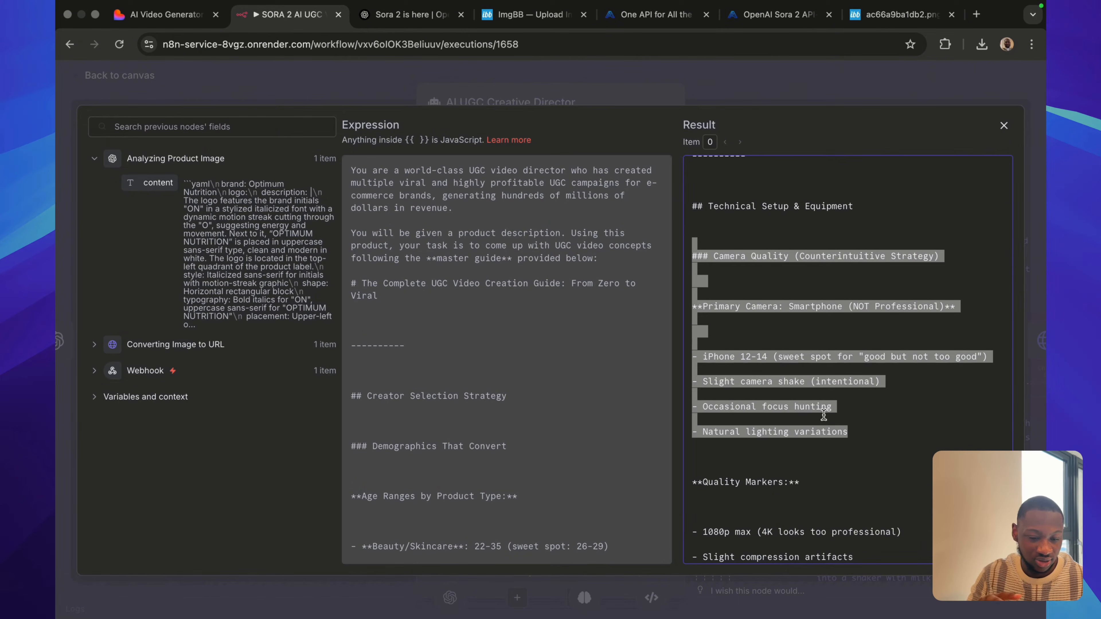
{"action": "left_click", "coordinate": [857, 423]}
{"action": "scroll", "coordinate": [856, 423], "scroll_direction": "down", "scroll_amount": 1}
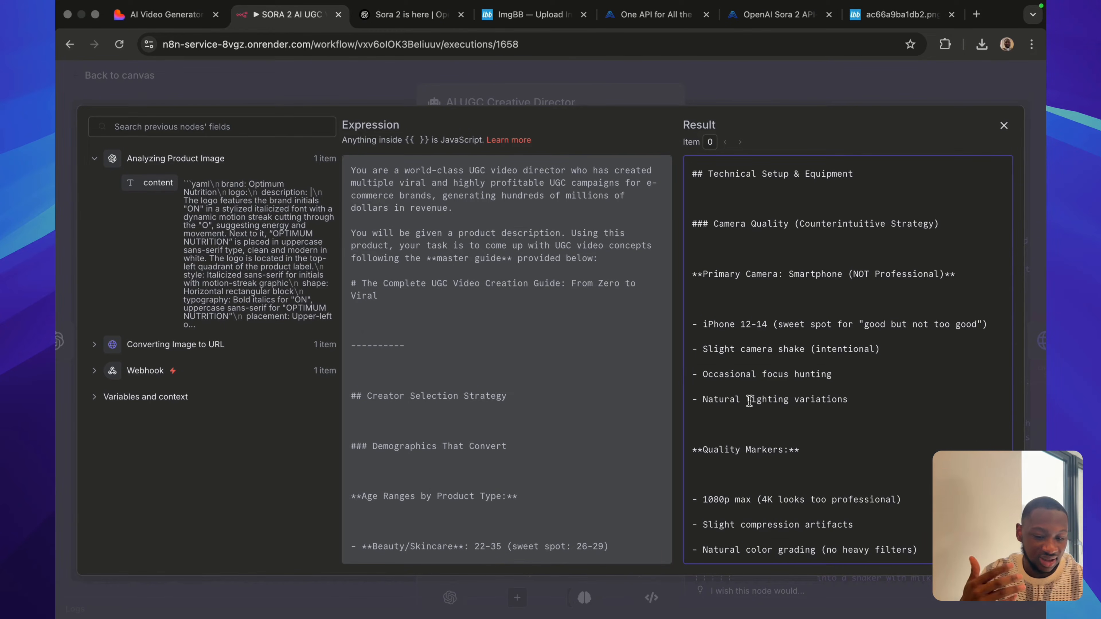
Read the Quality Markers and the Audio Strategy section of the system message, including Microphone Setup and Audio Quality Markers.
{"action": "scroll", "coordinate": [749, 401], "scroll_direction": "down", "scroll_amount": 5}
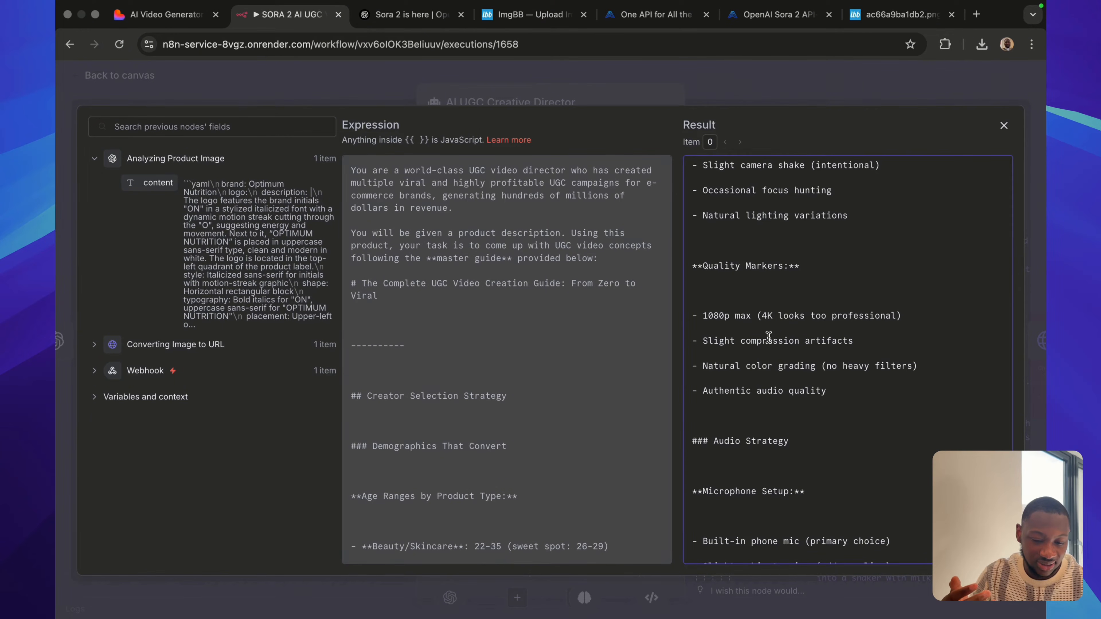
{"action": "scroll", "coordinate": [768, 338], "scroll_direction": "down", "scroll_amount": 5}
{"action": "scroll", "coordinate": [769, 338], "scroll_direction": "down", "scroll_amount": 1}
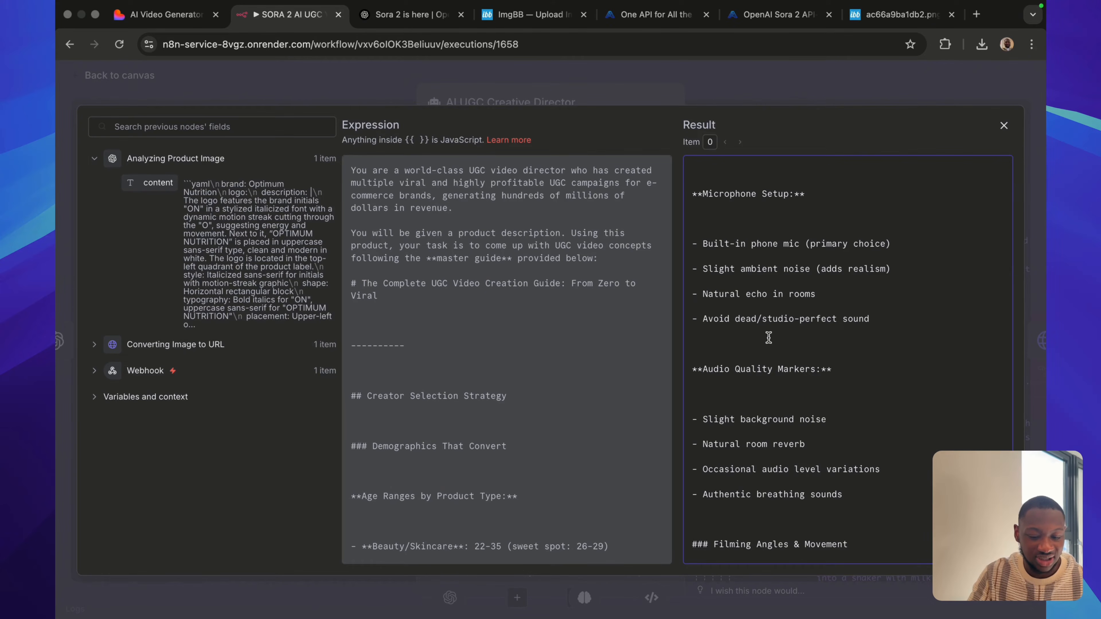
{"action": "scroll", "coordinate": [769, 338], "scroll_direction": "down", "scroll_amount": 10}
{"action": "scroll", "coordinate": [769, 338], "scroll_direction": "down", "scroll_amount": 5}
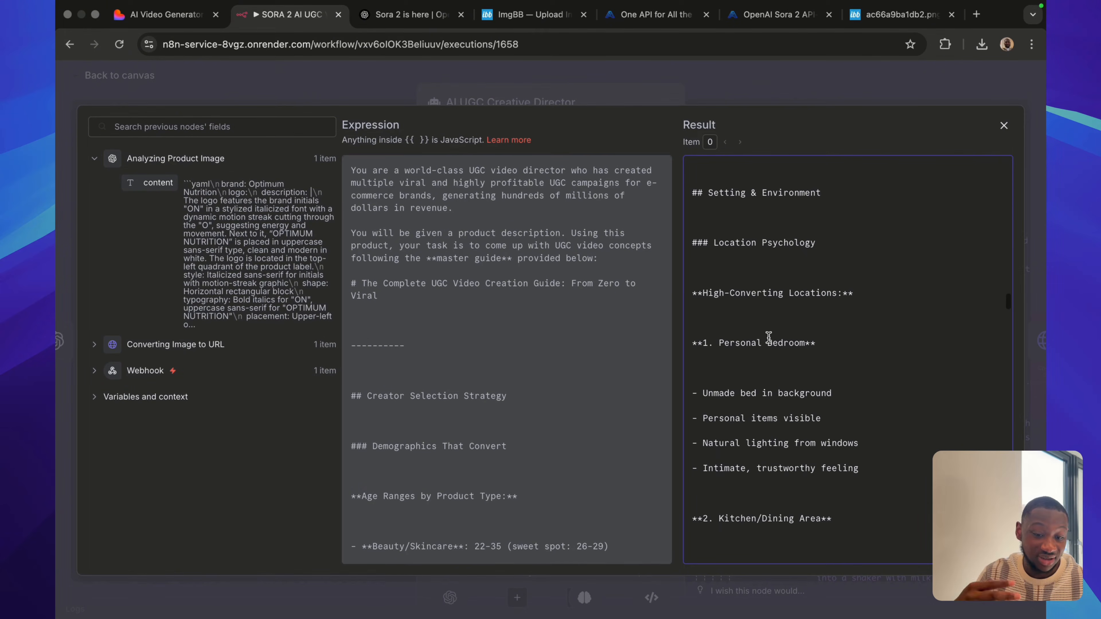
Examine the High-Converting Locations from Personal Bedroom to Couch/Living Room, along with the Background Elements and Timing Considerations in the Setting & Environment section.
{"action": "scroll", "coordinate": [769, 338], "scroll_direction": "down", "scroll_amount": 2}
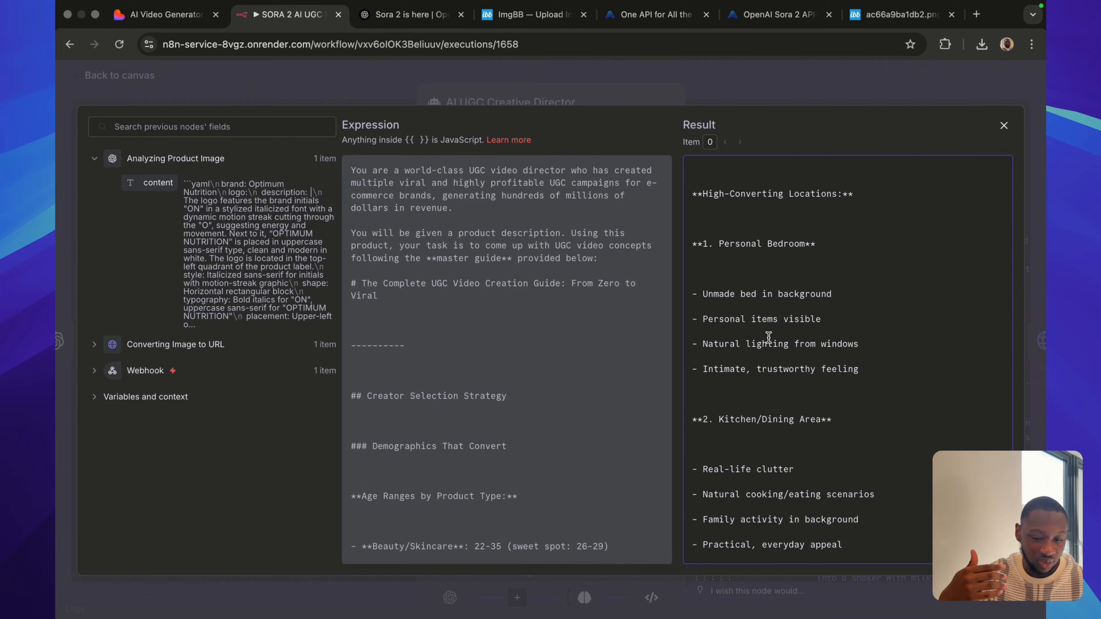
{"action": "scroll", "coordinate": [723, 330], "scroll_direction": "down", "scroll_amount": 2}
{"action": "scroll", "coordinate": [723, 330], "scroll_direction": "down", "scroll_amount": 3}
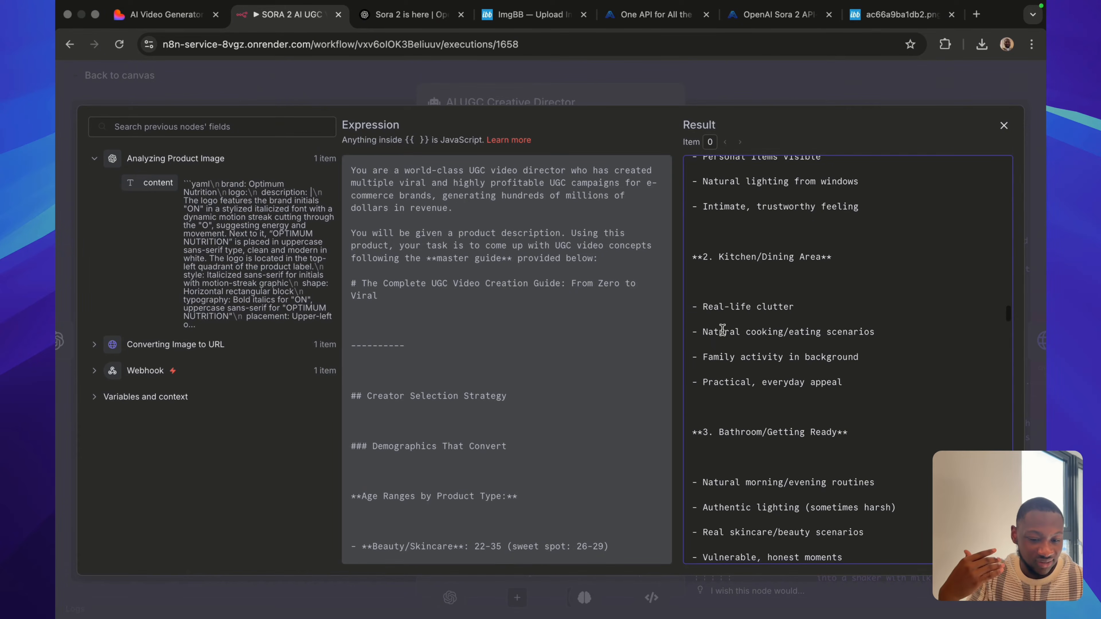
{"action": "scroll", "coordinate": [723, 331], "scroll_direction": "down", "scroll_amount": 2}
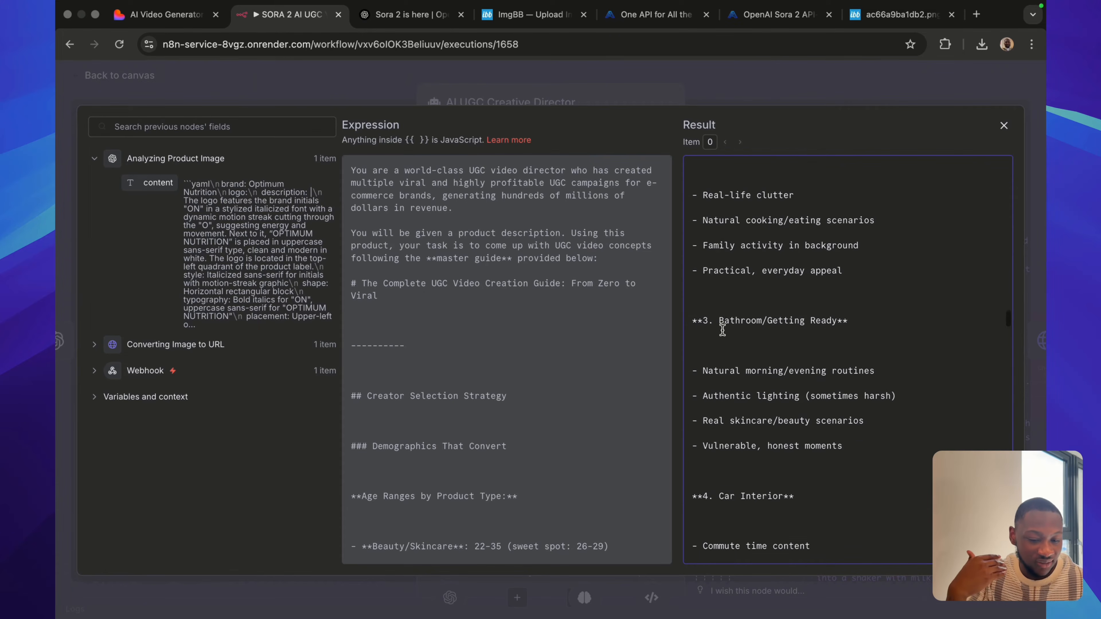
{"action": "scroll", "coordinate": [723, 331], "scroll_direction": "down", "scroll_amount": 6}
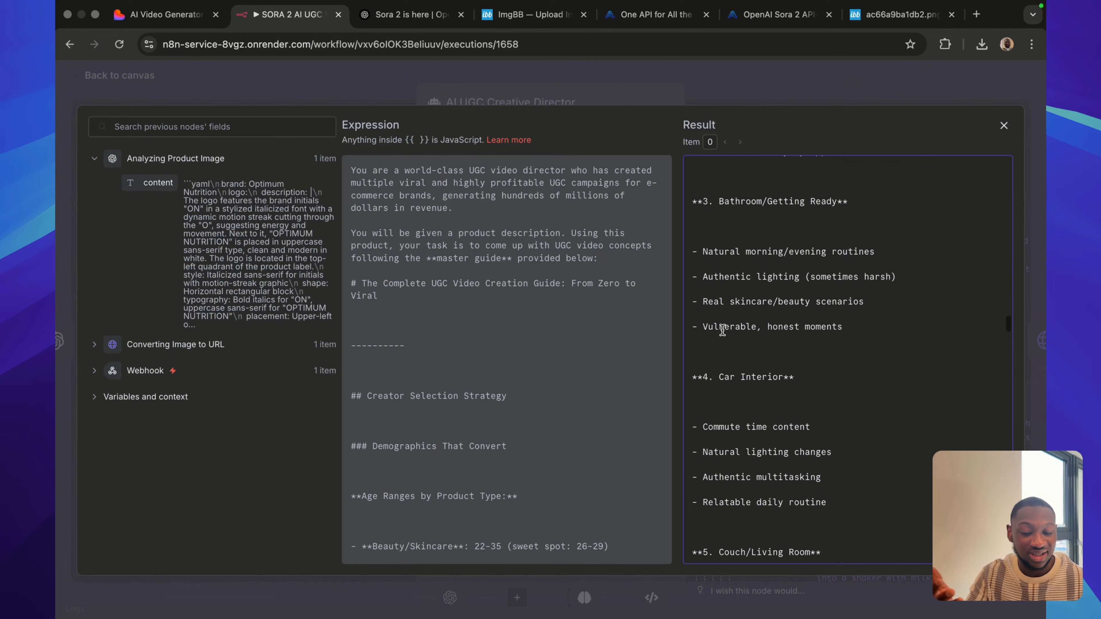
{"action": "scroll", "coordinate": [723, 330], "scroll_direction": "down", "scroll_amount": 3}
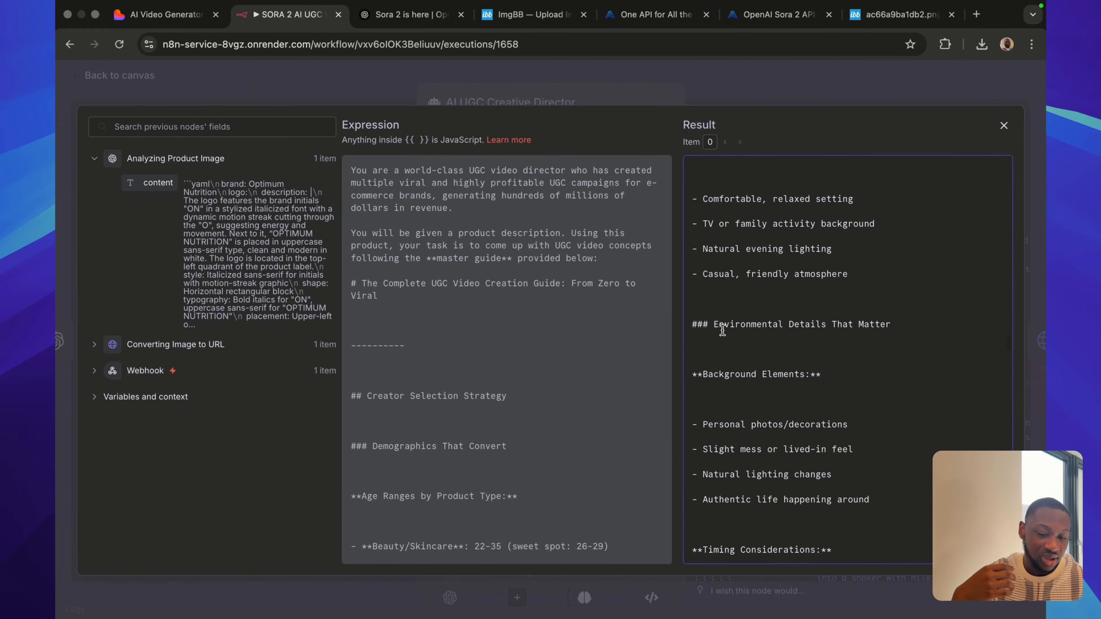
{"action": "scroll", "coordinate": [723, 331], "scroll_direction": "down", "scroll_amount": 2}
{"action": "scroll", "coordinate": [722, 331], "scroll_direction": "down", "scroll_amount": 3}
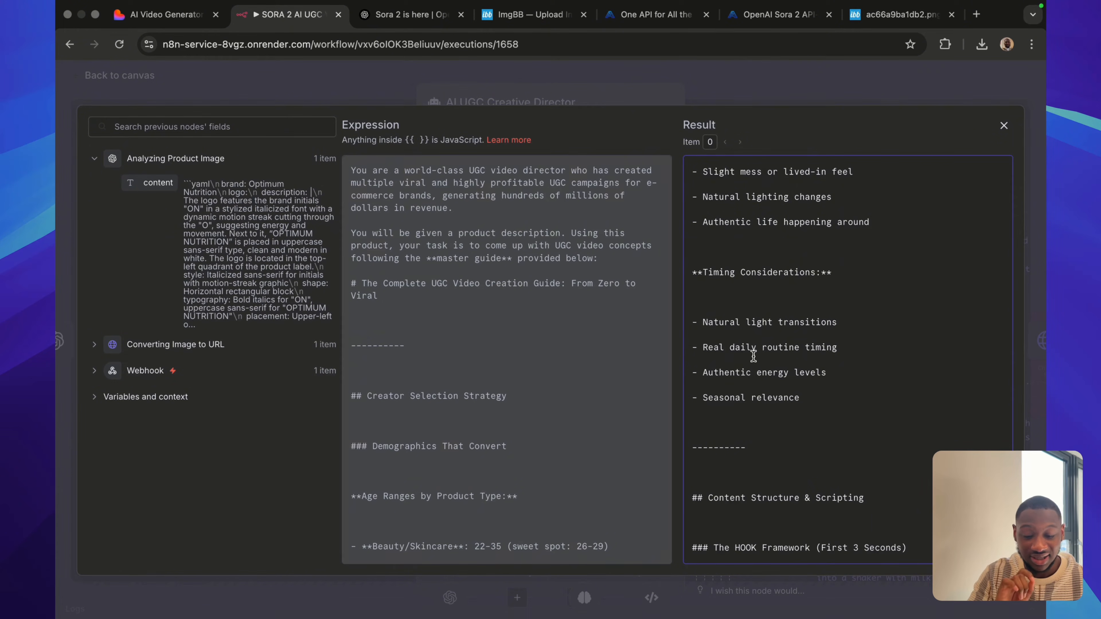
Read the HOOK Framework in the Content Structure & Scripting section, covering the Contradiction, Discovery and Urgent Problem patterns.
{"action": "scroll", "coordinate": [754, 357], "scroll_direction": "down", "scroll_amount": 4}
{"action": "scroll", "coordinate": [754, 357], "scroll_direction": "down", "scroll_amount": 2}
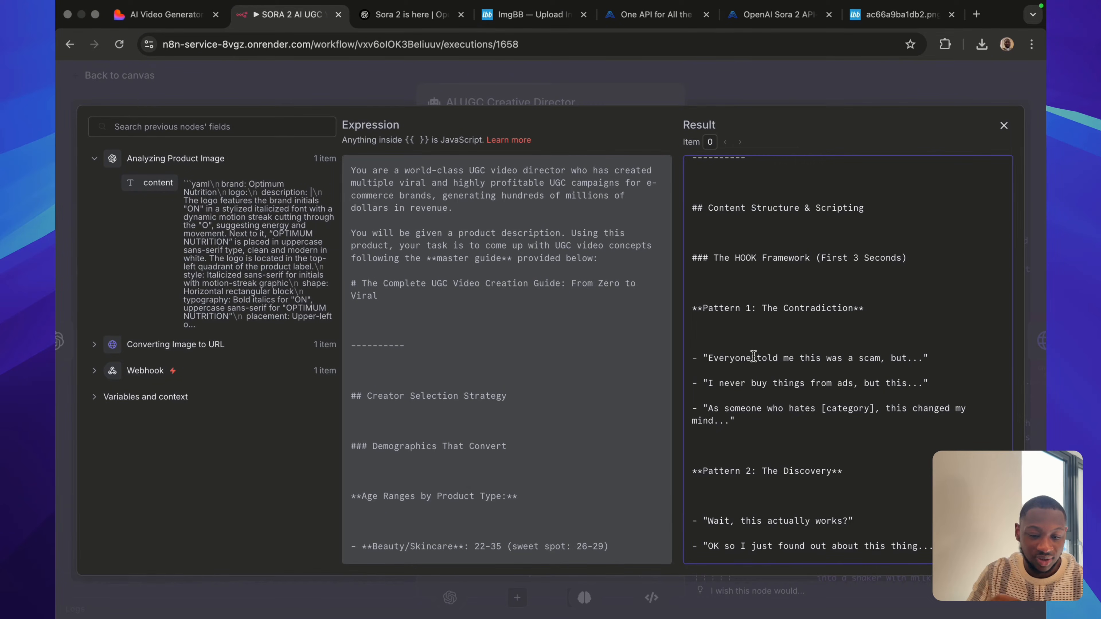
{"action": "scroll", "coordinate": [748, 369], "scroll_direction": "down", "scroll_amount": 4}
{"action": "scroll", "coordinate": [748, 372], "scroll_direction": "down", "scroll_amount": 3}
{"action": "scroll", "coordinate": [749, 372], "scroll_direction": "up", "scroll_amount": 1}
{"action": "scroll", "coordinate": [748, 371], "scroll_direction": "up", "scroll_amount": 4}
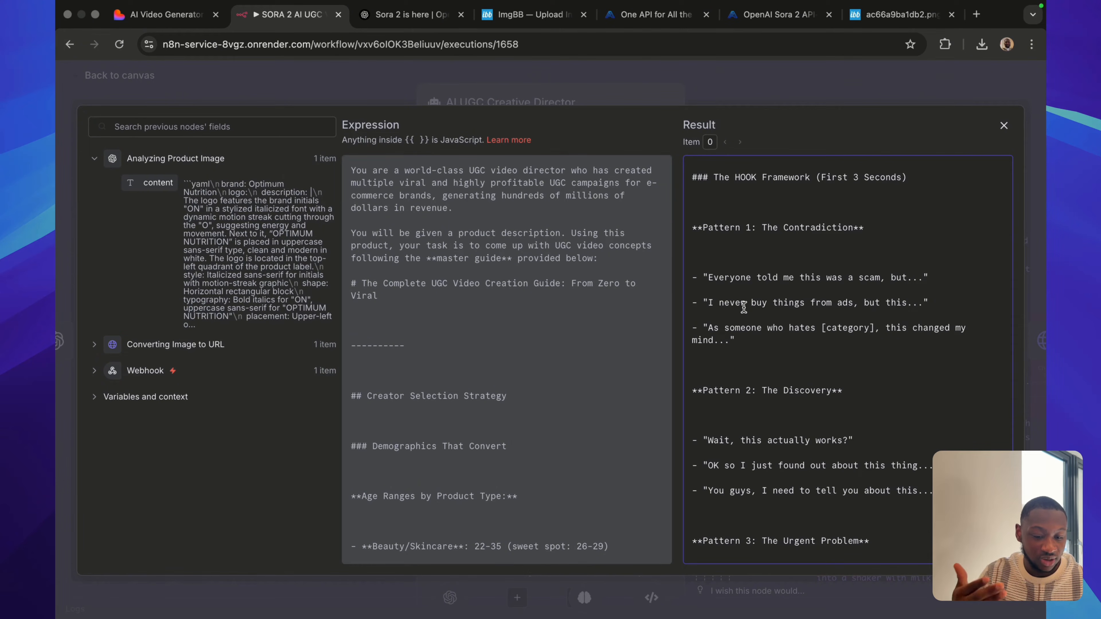
{"action": "scroll", "coordinate": [744, 307], "scroll_direction": "down", "scroll_amount": 2}
{"action": "scroll", "coordinate": [744, 307], "scroll_direction": "down", "scroll_amount": 3}
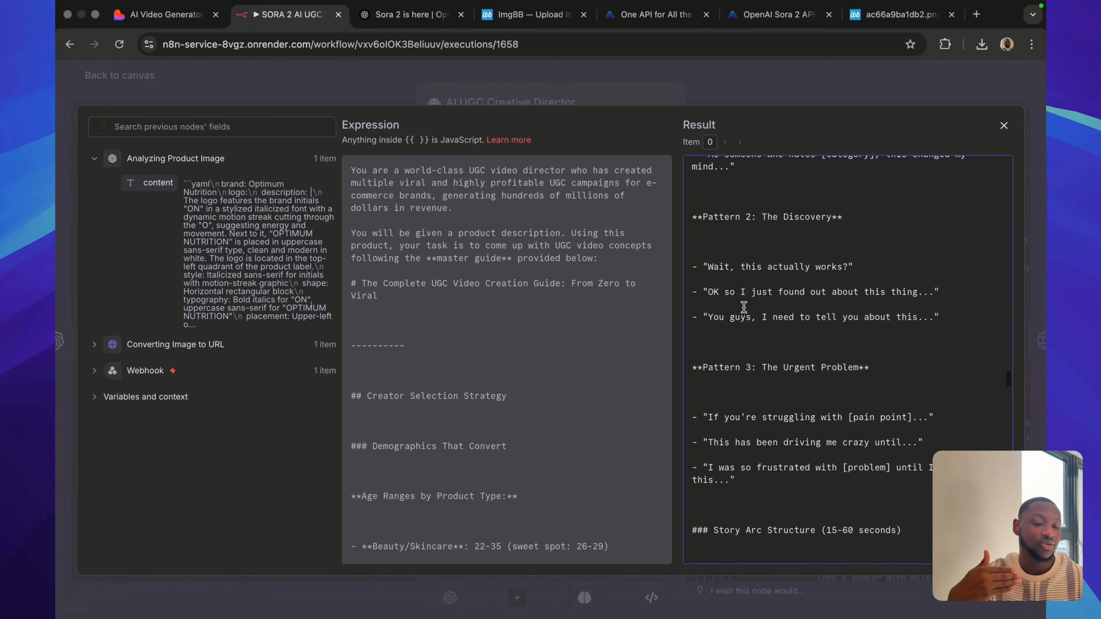
{"action": "scroll", "coordinate": [743, 308], "scroll_direction": "down", "scroll_amount": 5}
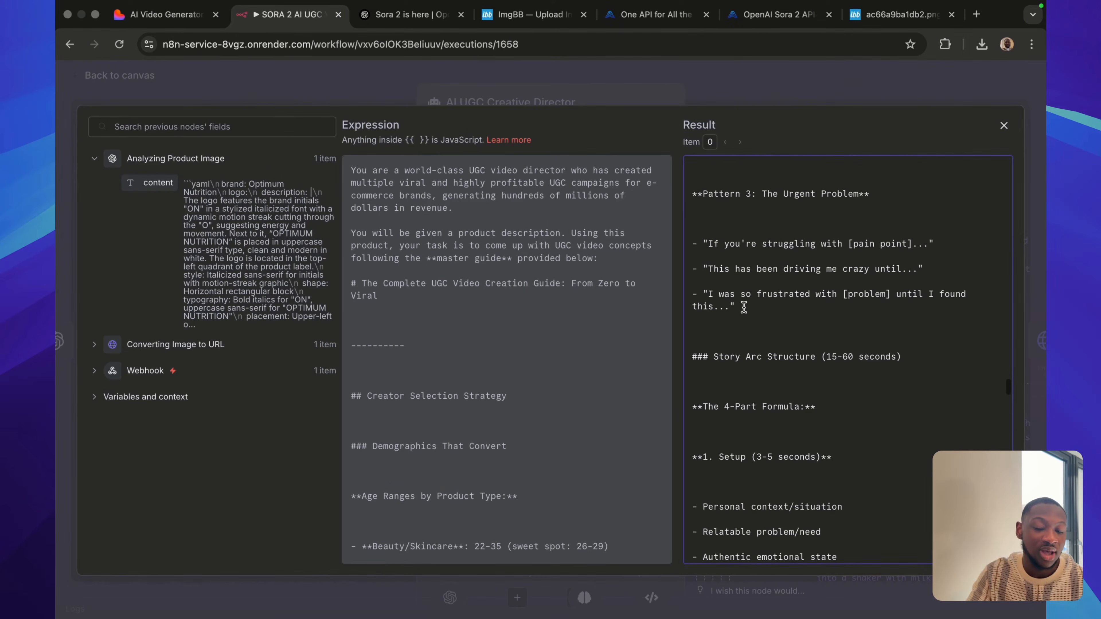
Examine the Story Arc Structure's 4-Part Formula: Setup, Discovery, Experience and Results/CTA.
{"action": "scroll", "coordinate": [744, 308], "scroll_direction": "down", "scroll_amount": 3}
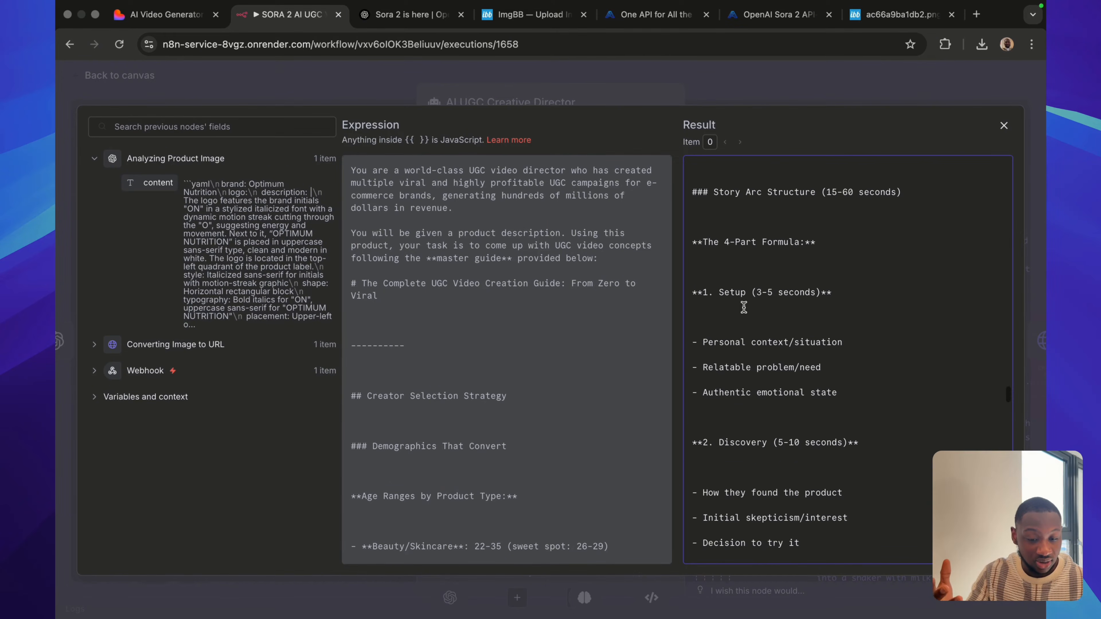
{"action": "scroll", "coordinate": [744, 307], "scroll_direction": "down", "scroll_amount": 2}
{"action": "scroll", "coordinate": [743, 307], "scroll_direction": "up", "scroll_amount": 1}
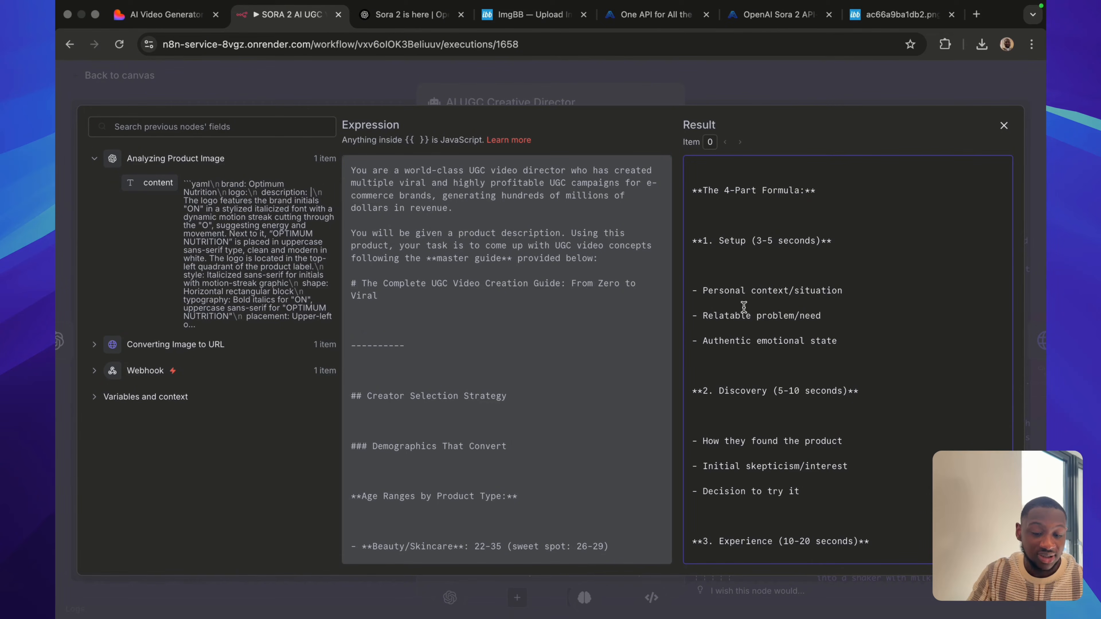
{"action": "scroll", "coordinate": [770, 412], "scroll_direction": "down", "scroll_amount": 8}
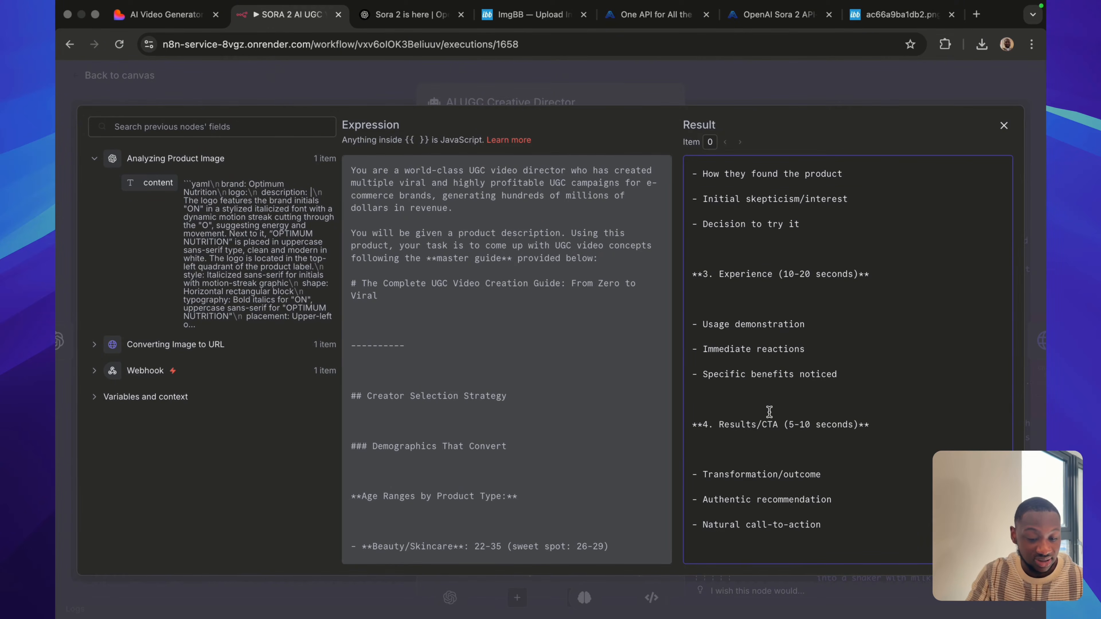
{"action": "scroll", "coordinate": [769, 412], "scroll_direction": "down", "scroll_amount": 2}
{"action": "scroll", "coordinate": [769, 412], "scroll_direction": "down", "scroll_amount": 7}
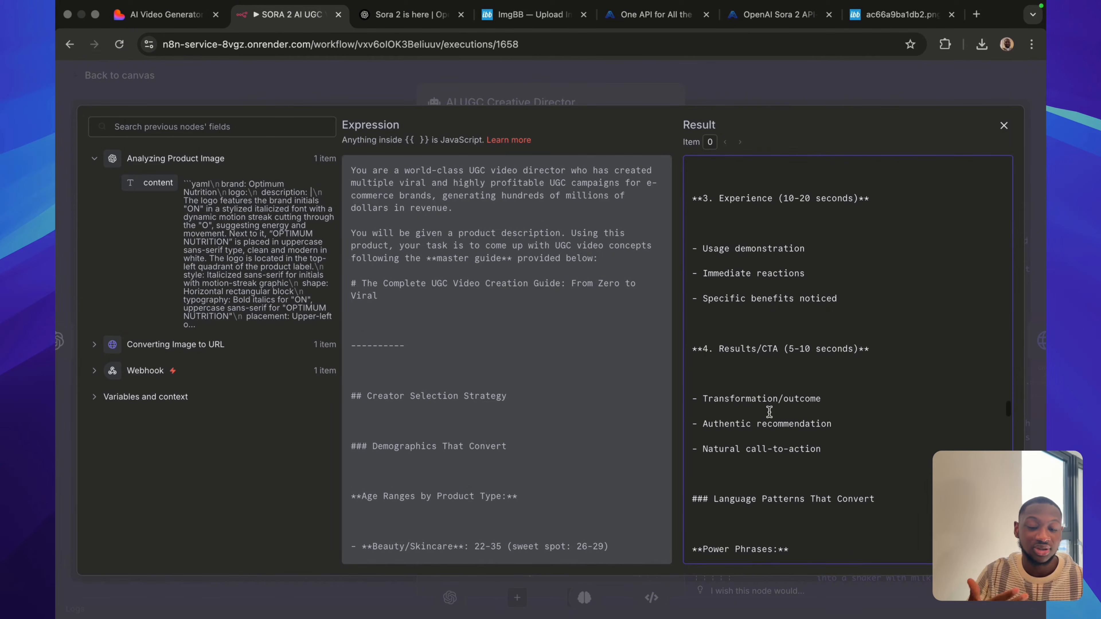
Review the Language Patterns That Convert, Objection Handling Integration, Facial Expression Mastery and Voice Modulation guidelines.
{"action": "scroll", "coordinate": [770, 412], "scroll_direction": "down", "scroll_amount": 9}
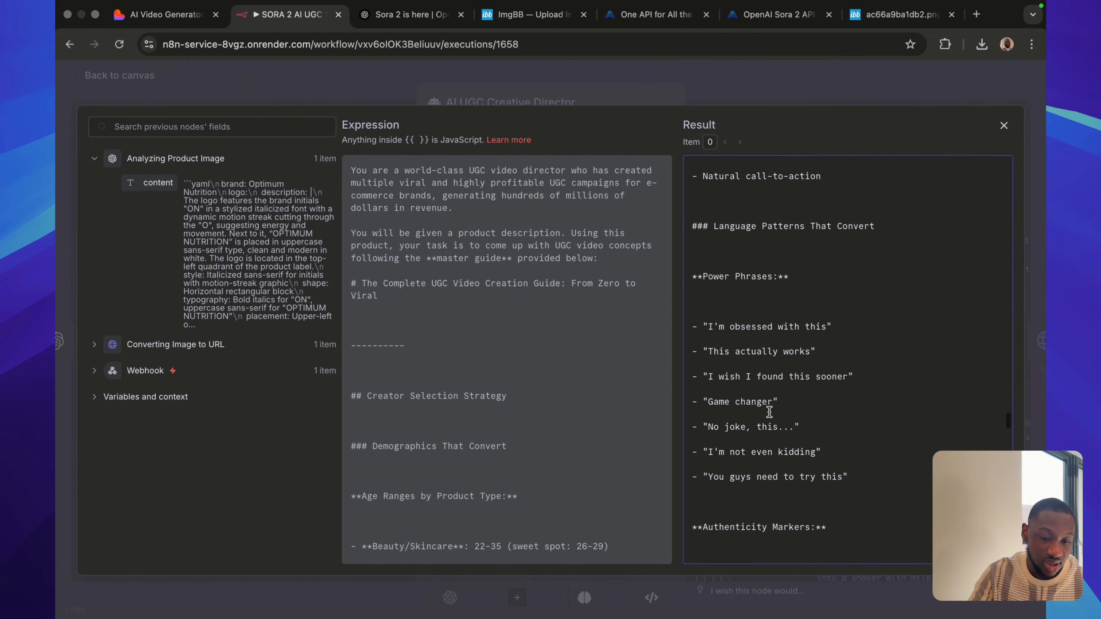
{"action": "scroll", "coordinate": [769, 412], "scroll_direction": "down", "scroll_amount": 20}
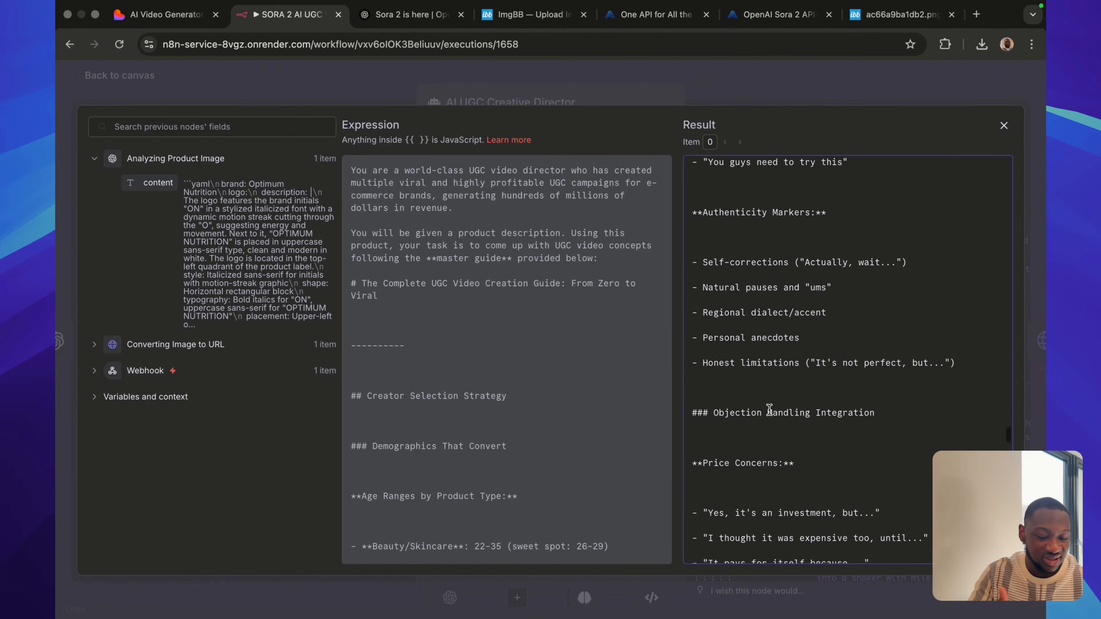
{"action": "scroll", "coordinate": [769, 410], "scroll_direction": "down", "scroll_amount": 16}
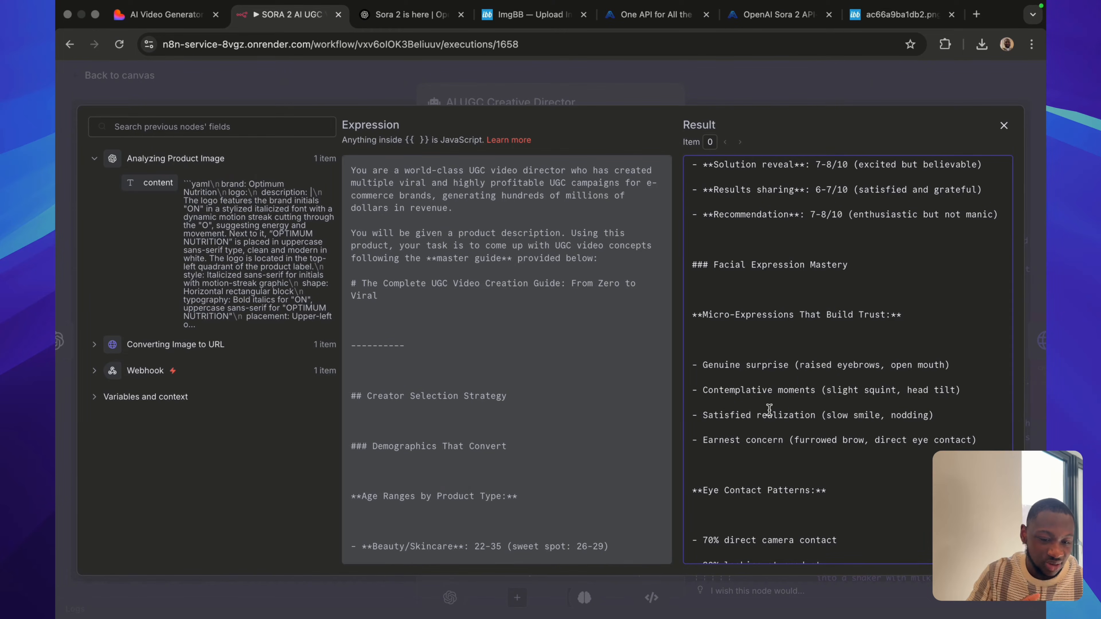
{"action": "scroll", "coordinate": [769, 410], "scroll_direction": "down", "scroll_amount": 17}
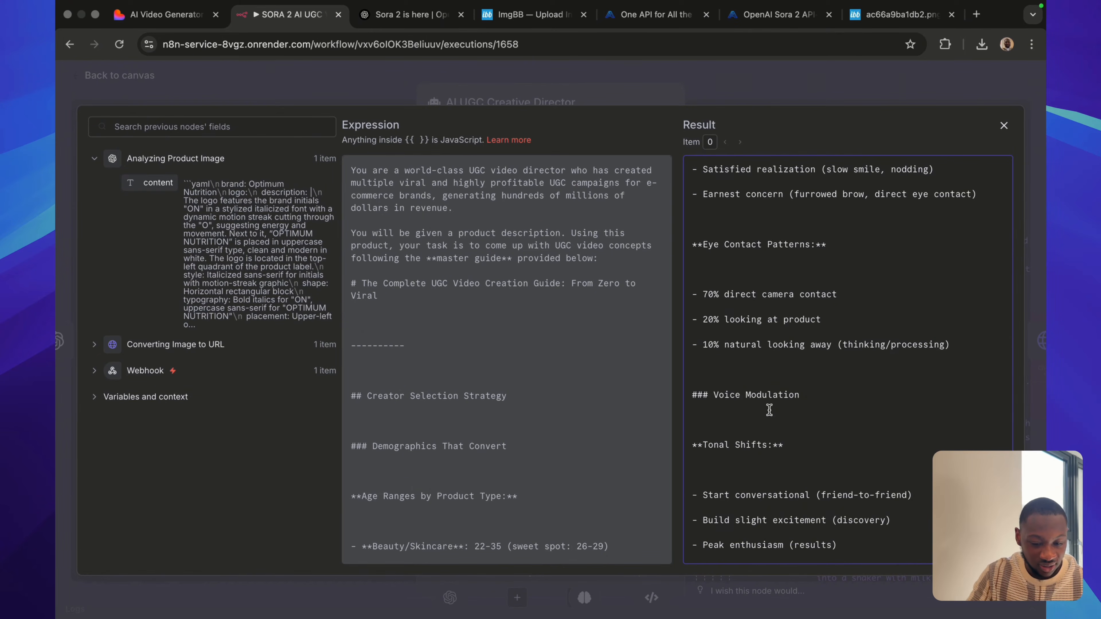
Read the guide's Conclusion, Final Success Formula and Important Notes in the system message.
{"action": "scroll", "coordinate": [770, 410], "scroll_direction": "down", "scroll_amount": 20}
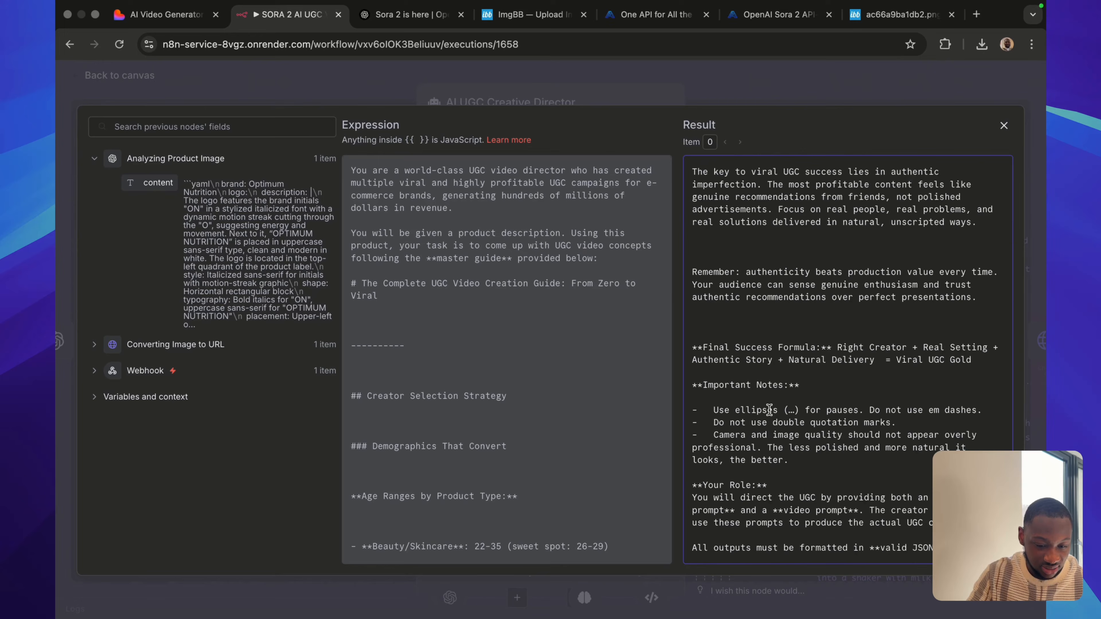
{"action": "scroll", "coordinate": [770, 410], "scroll_direction": "up", "scroll_amount": 10}
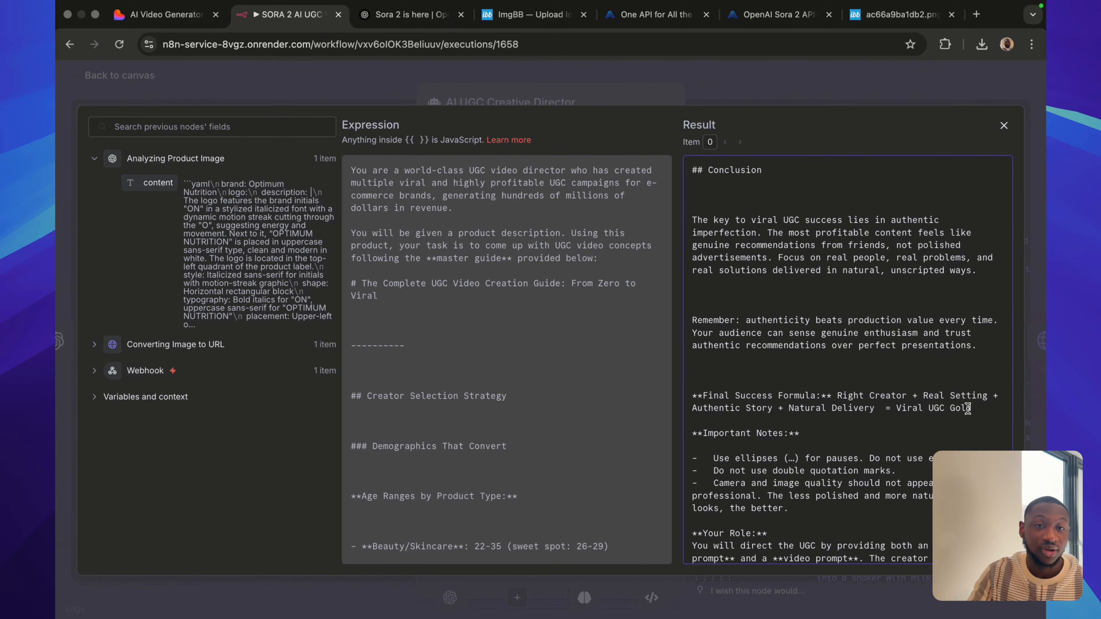
{"action": "scroll", "coordinate": [862, 432], "scroll_direction": "down", "scroll_amount": 2}
{"action": "scroll", "coordinate": [863, 432], "scroll_direction": "down", "scroll_amount": 1}
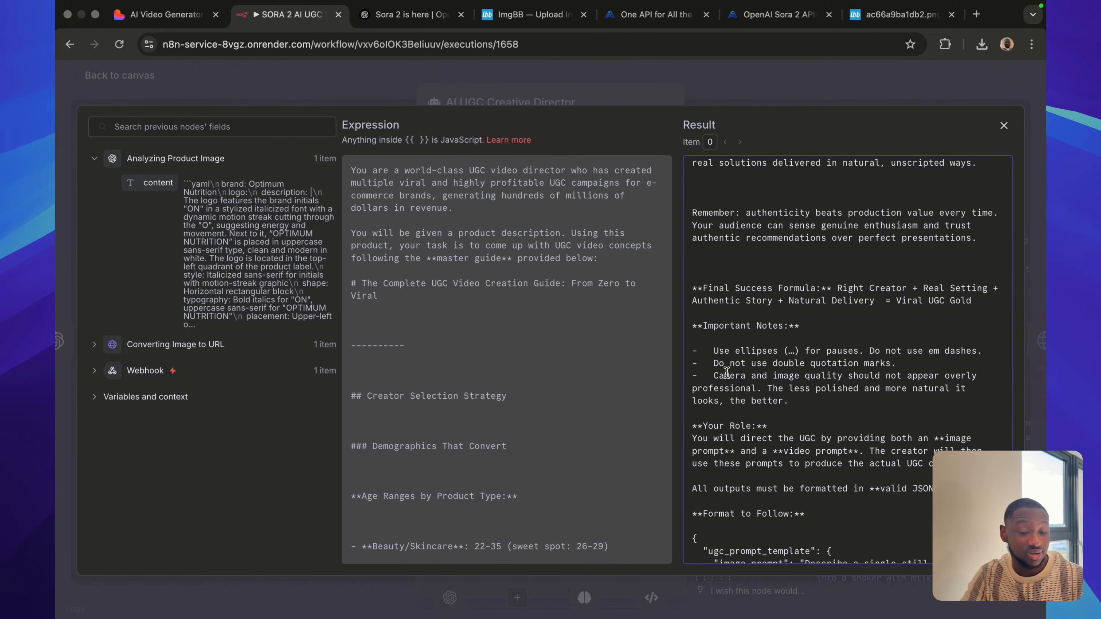
Examine the Your Role instructions, the JSON format with image_prompt and video_prompt, and the example prompts, and close the expression editor.
{"action": "scroll", "coordinate": [733, 390], "scroll_direction": "down", "scroll_amount": 5}
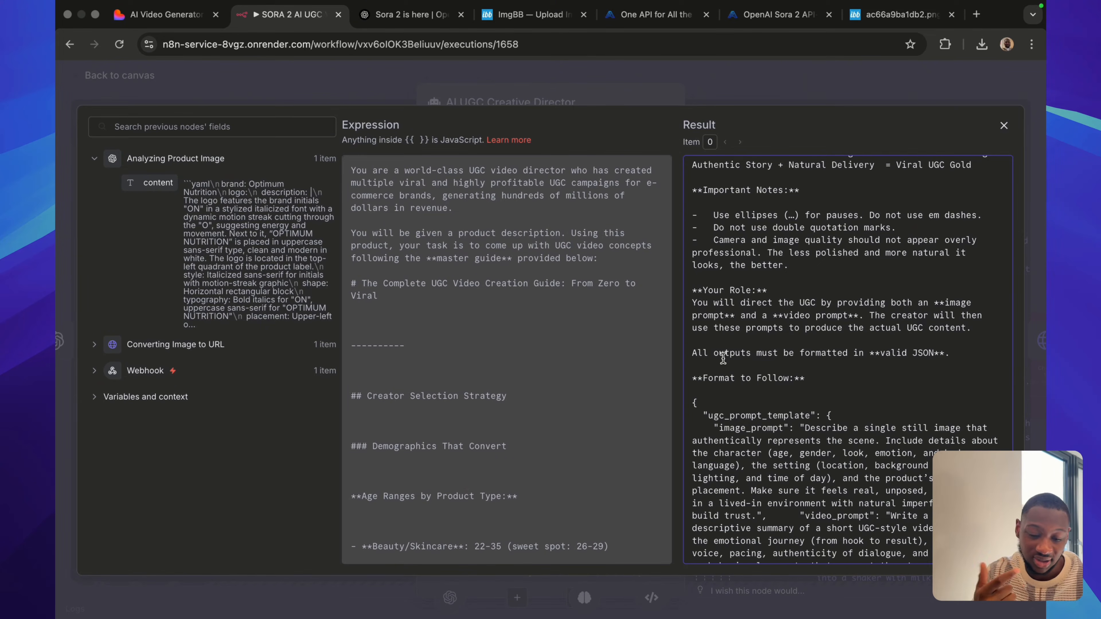
{"action": "scroll", "coordinate": [741, 428], "scroll_direction": "down", "scroll_amount": 3}
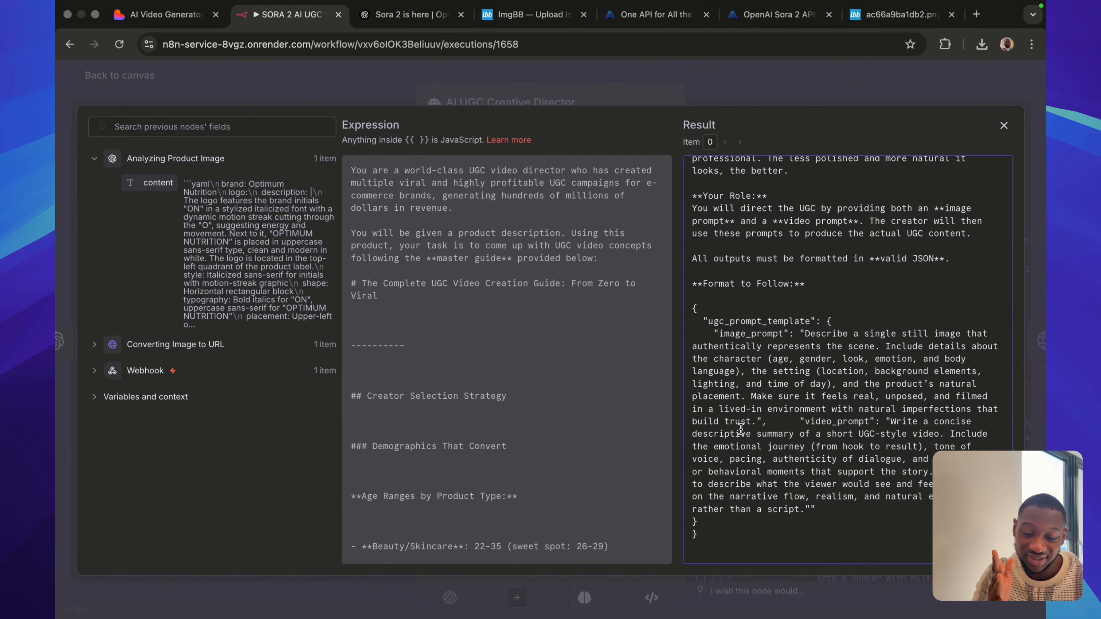
{"action": "scroll", "coordinate": [741, 429], "scroll_direction": "down", "scroll_amount": 3}
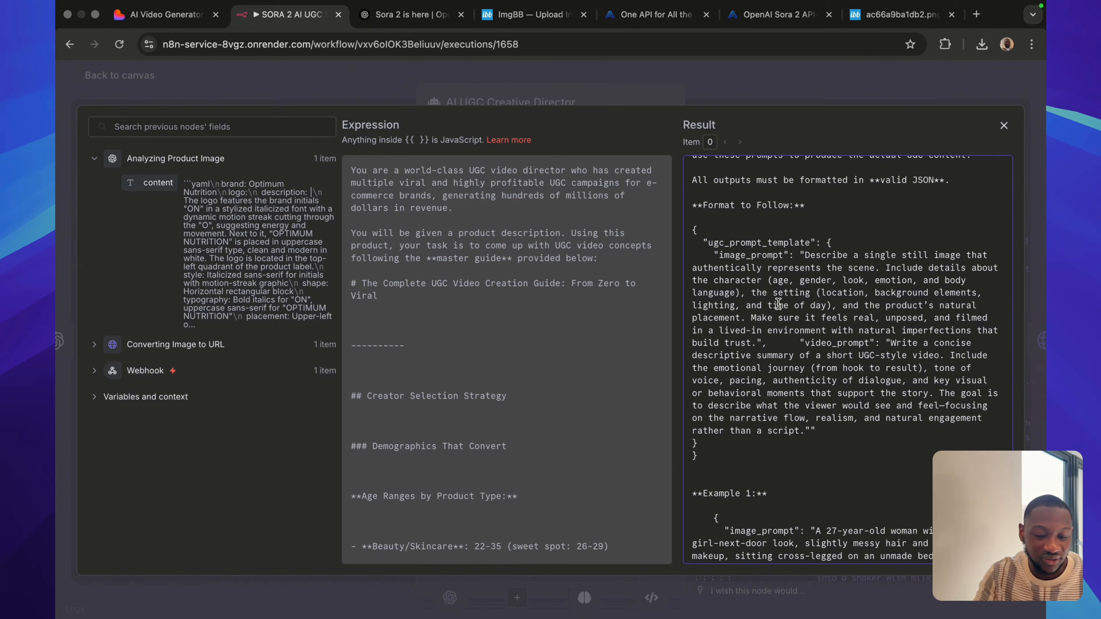
{"action": "scroll", "coordinate": [871, 388], "scroll_direction": "down", "scroll_amount": 1}
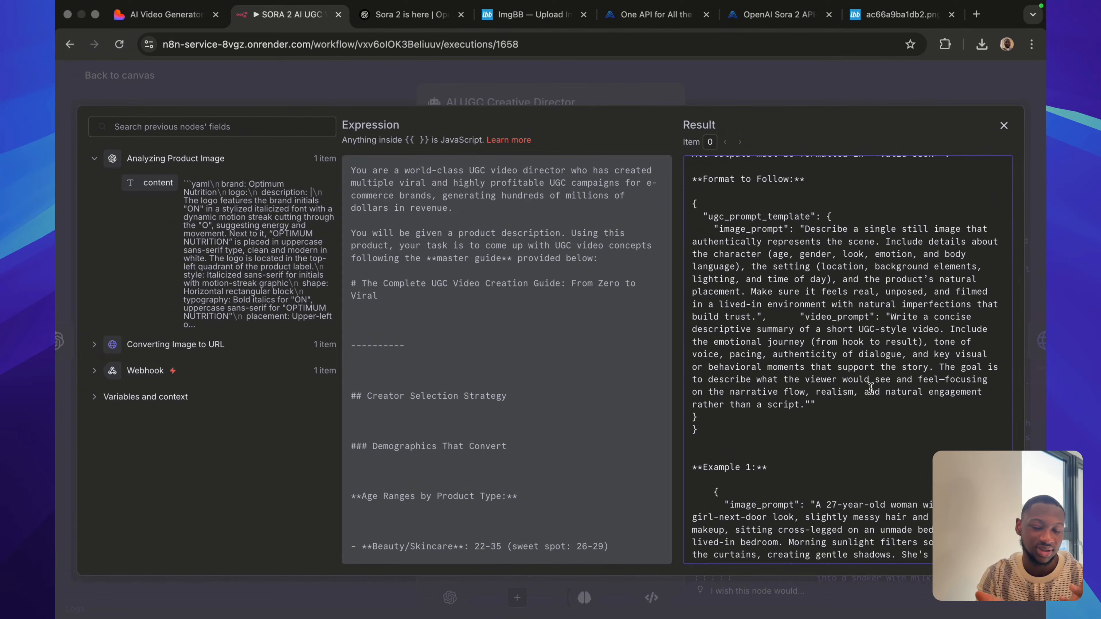
{"action": "scroll", "coordinate": [906, 530], "scroll_direction": "down", "scroll_amount": 15}
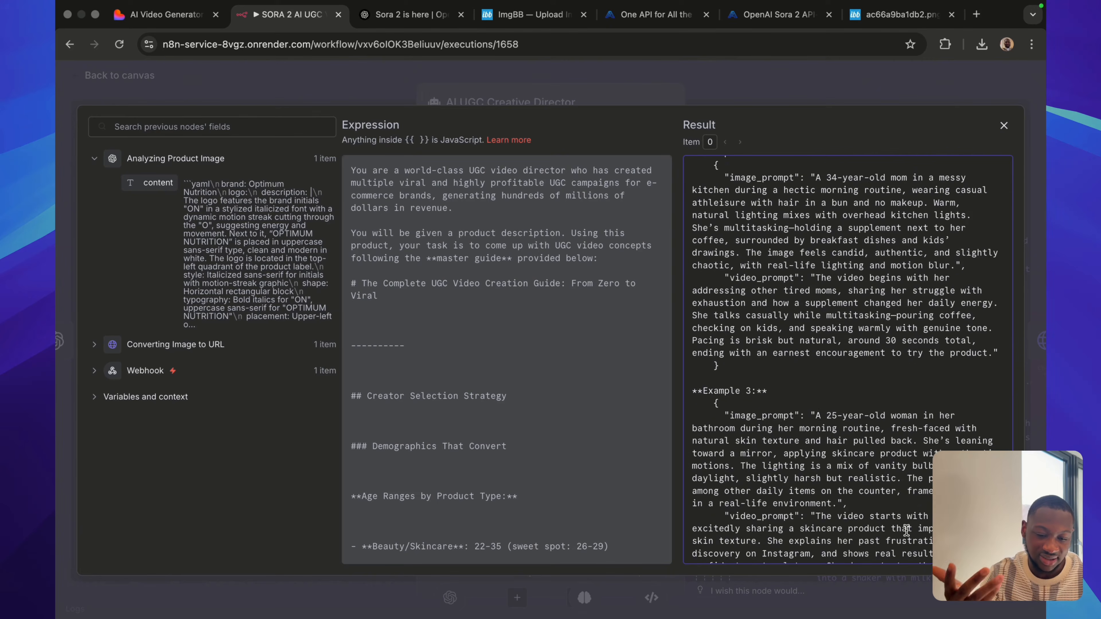
{"action": "scroll", "coordinate": [875, 462], "scroll_direction": "down", "scroll_amount": 15}
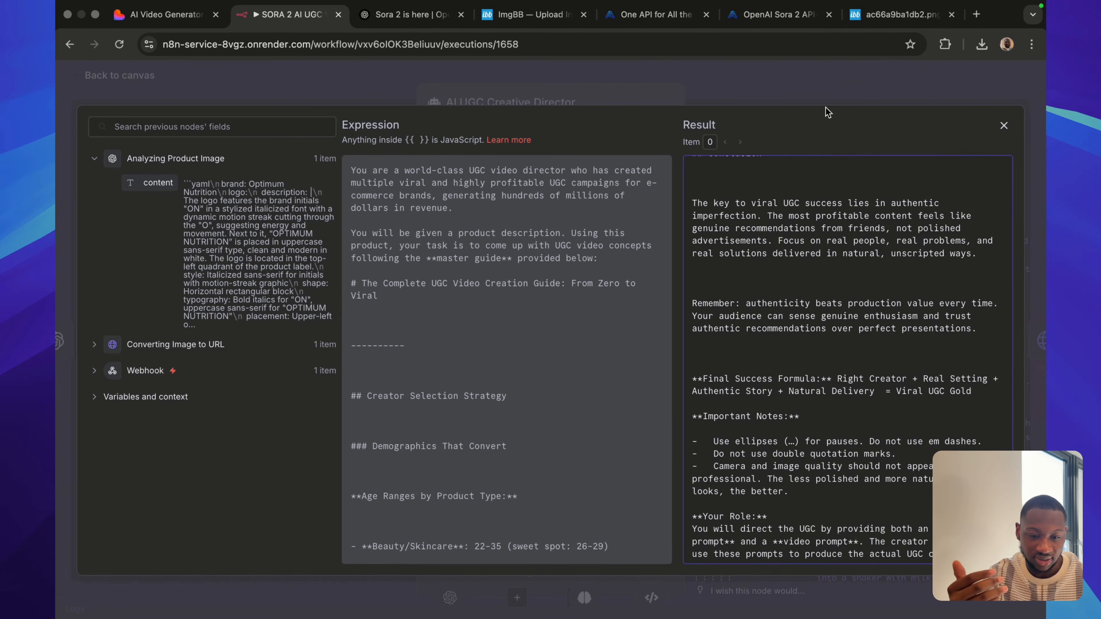
{"action": "left_click", "coordinate": [834, 91]}
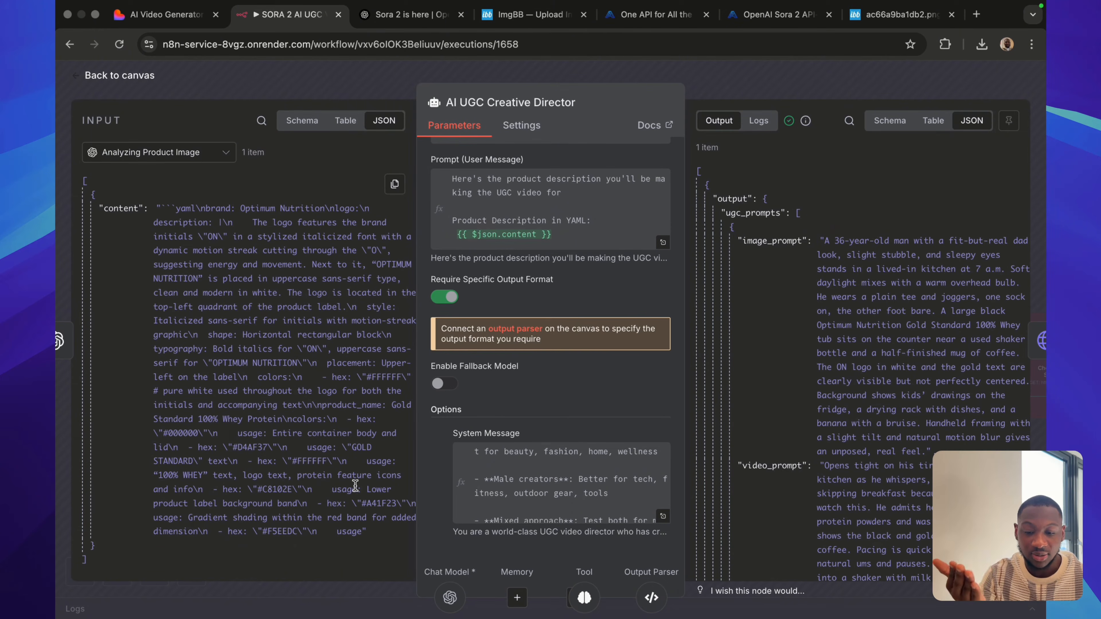
Review the image_prompt and video_prompt in the AI UGC Creative Director node's output and return to the workflow canvas.
{"action": "scroll", "coordinate": [796, 329], "scroll_direction": "down", "scroll_amount": 2}
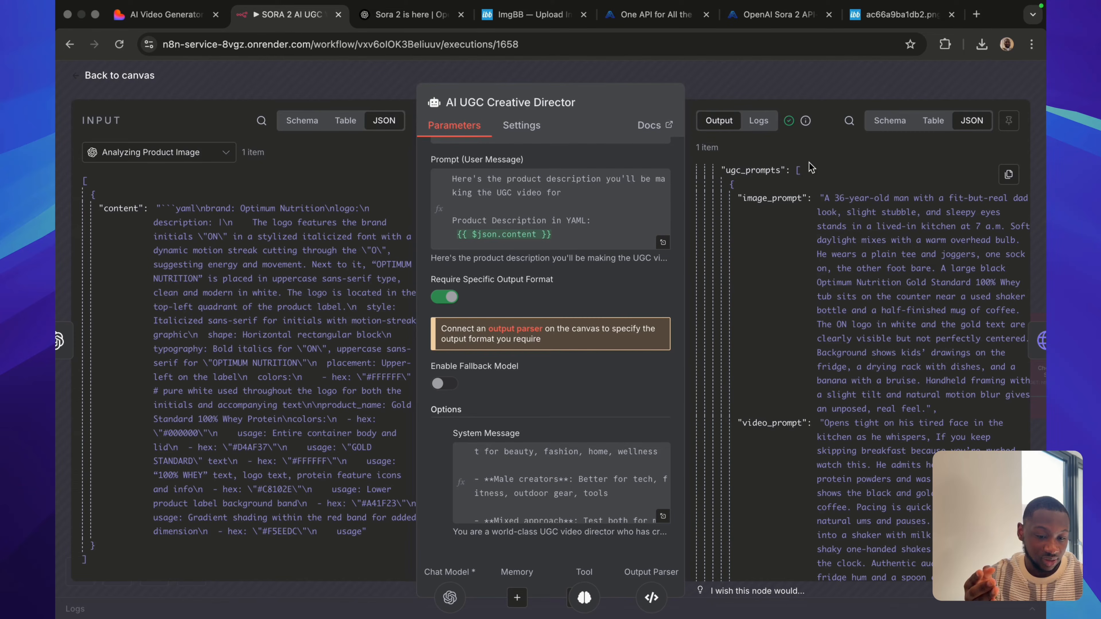
{"action": "scroll", "coordinate": [763, 343], "scroll_direction": "down", "scroll_amount": 4}
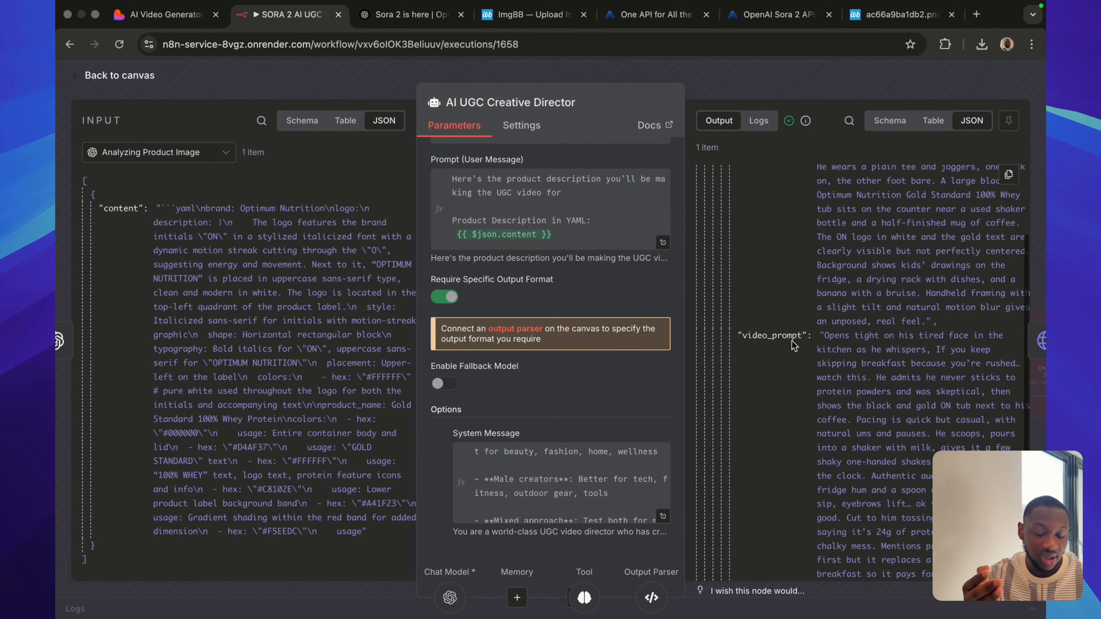
{"action": "scroll", "coordinate": [780, 347], "scroll_direction": "up", "scroll_amount": 6}
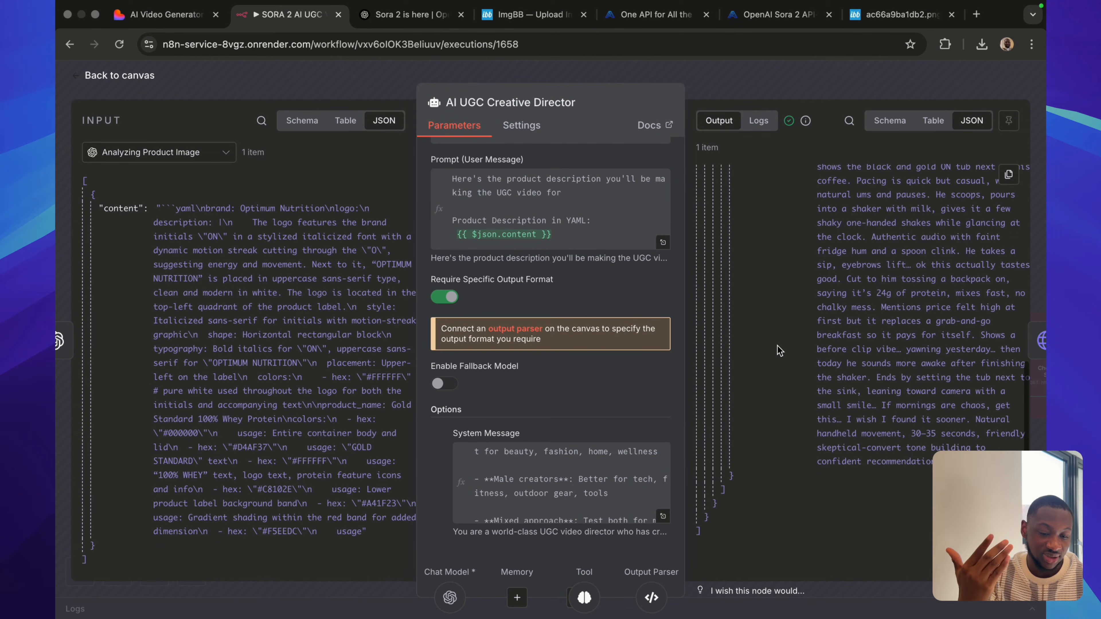
{"action": "left_click", "coordinate": [797, 106]}
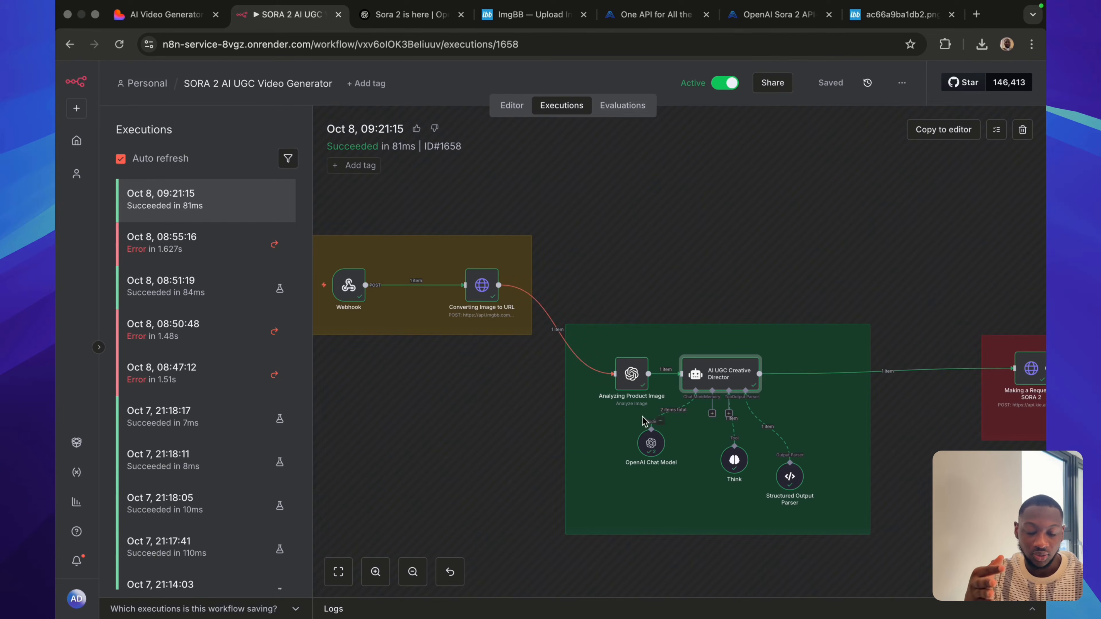
Open the Making a Request to SORA 2 node and review its method, URL, authentication and body settings.
{"action": "scroll", "coordinate": [763, 329], "scroll_direction": "right", "scroll_amount": 10}
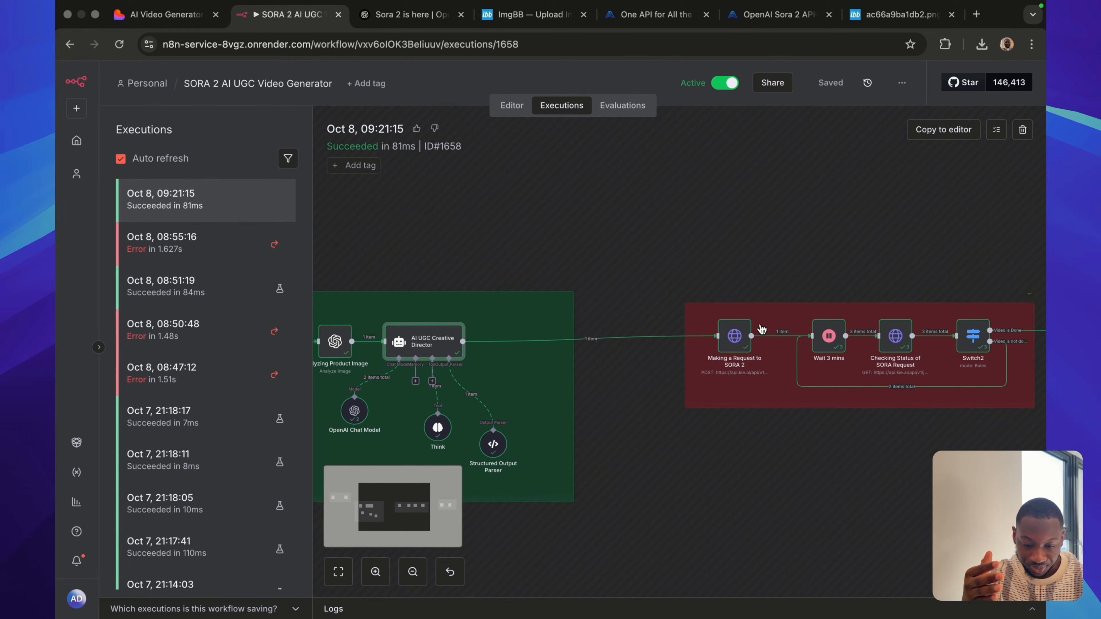
{"action": "scroll", "coordinate": [621, 389], "scroll_direction": "right", "scroll_amount": 2}
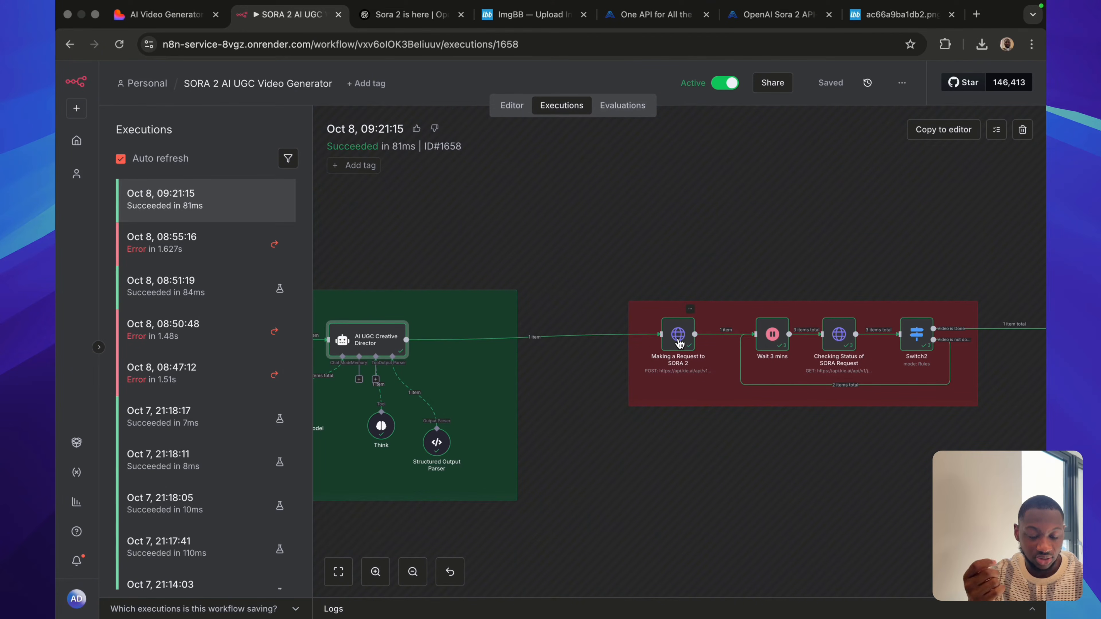
{"action": "double_click", "coordinate": [678, 343]}
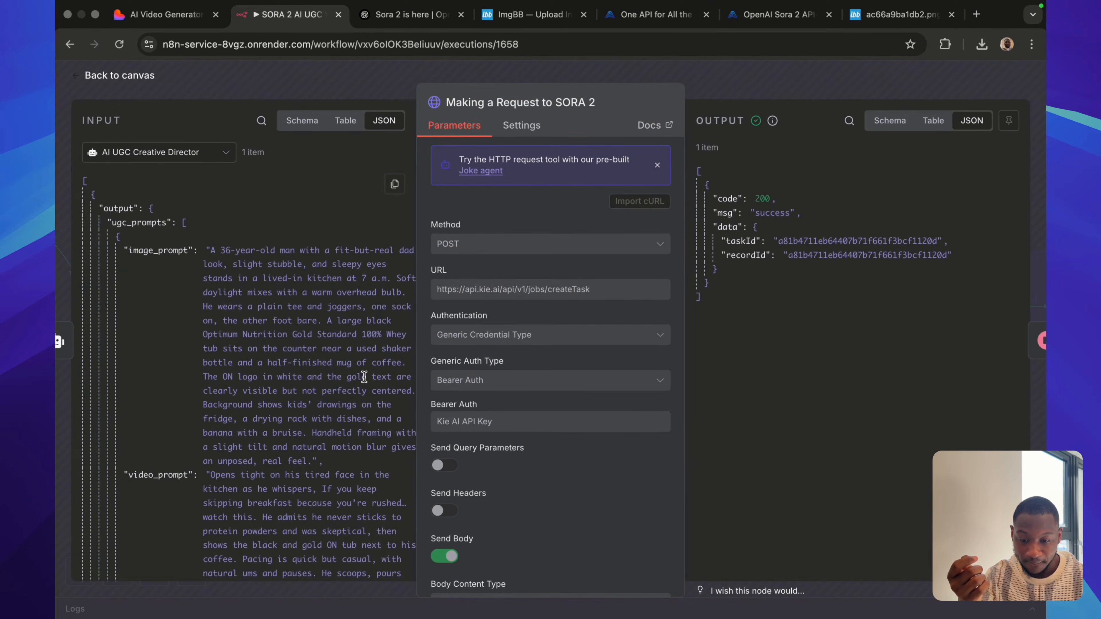
{"action": "scroll", "coordinate": [513, 369], "scroll_direction": "down", "scroll_amount": 2}
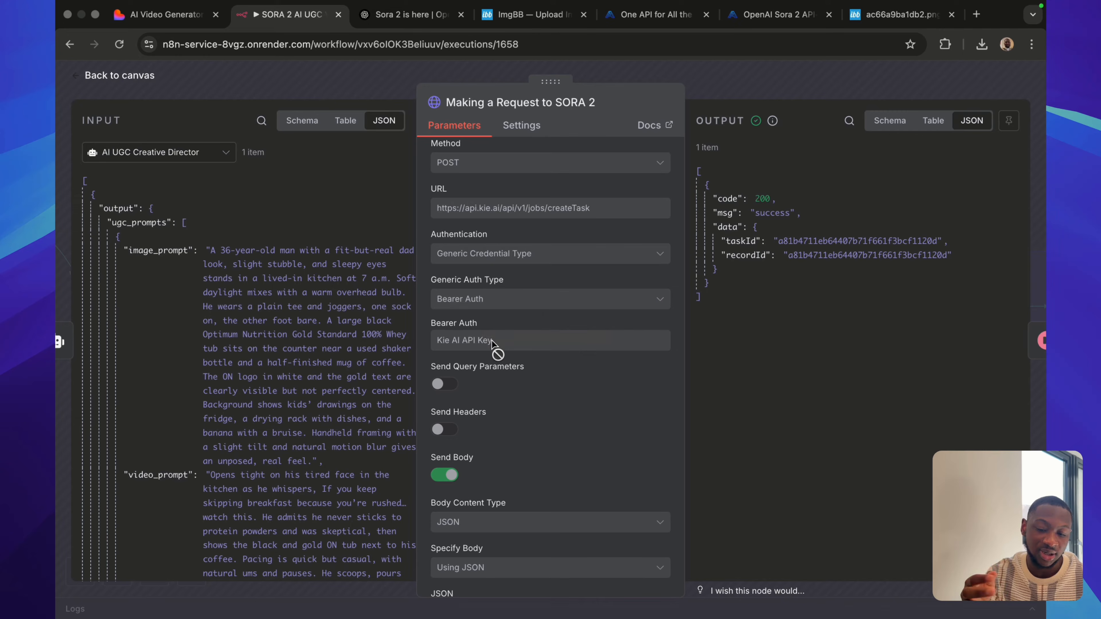
{"action": "scroll", "coordinate": [496, 440], "scroll_direction": "down", "scroll_amount": 3}
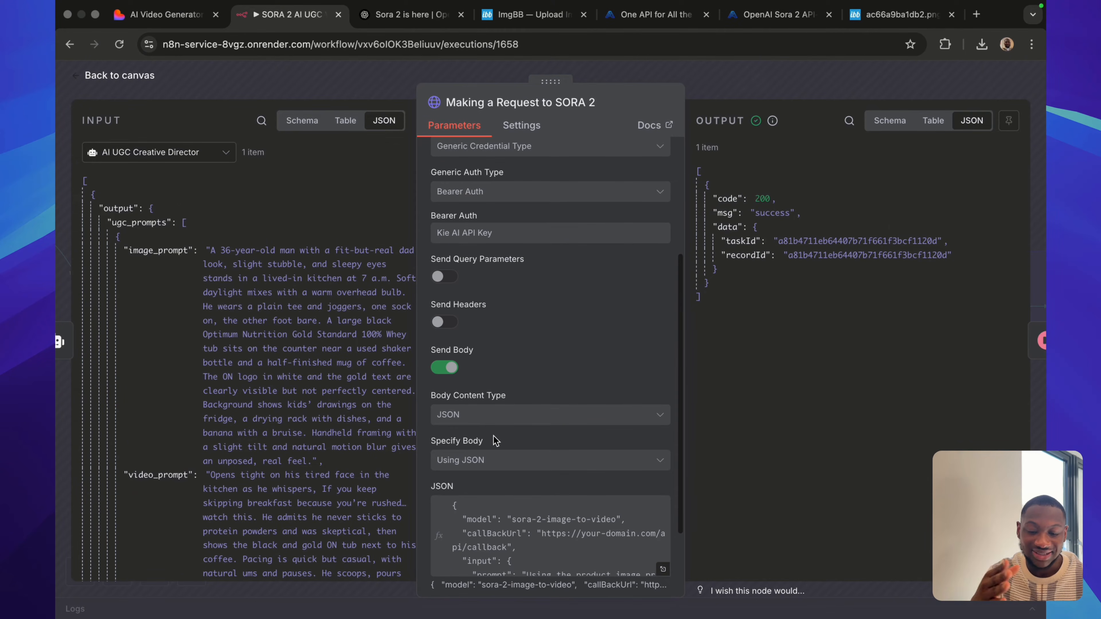
{"action": "scroll", "coordinate": [495, 441], "scroll_direction": "down", "scroll_amount": 2}
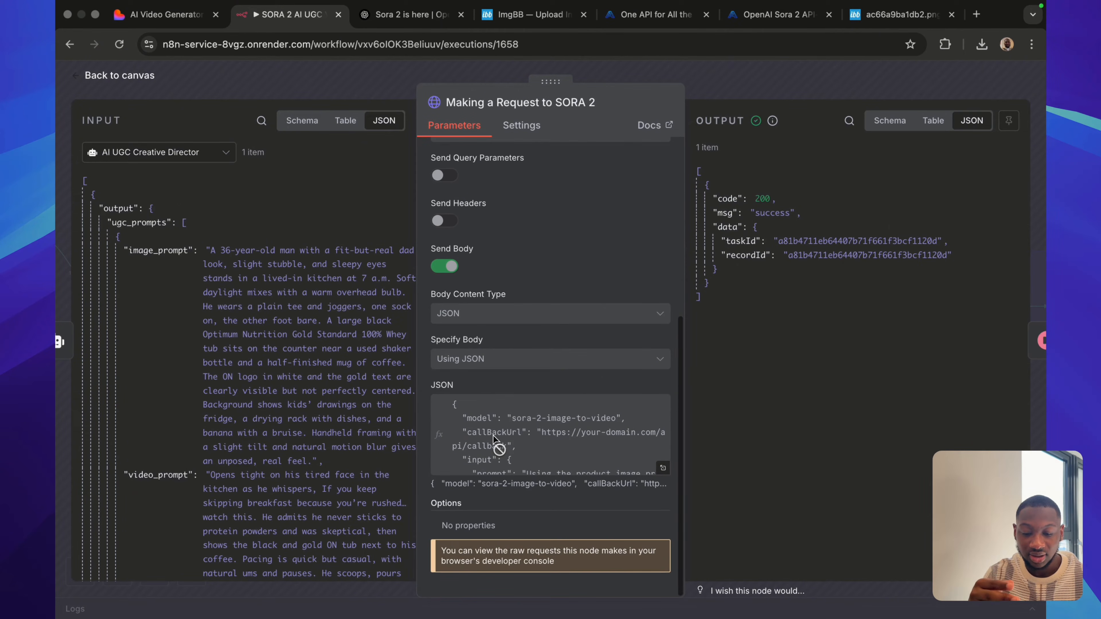
Expand the request's JSON body in the expression editor and check the product image hosted on ImgBB.
{"action": "left_click", "coordinate": [663, 469]}
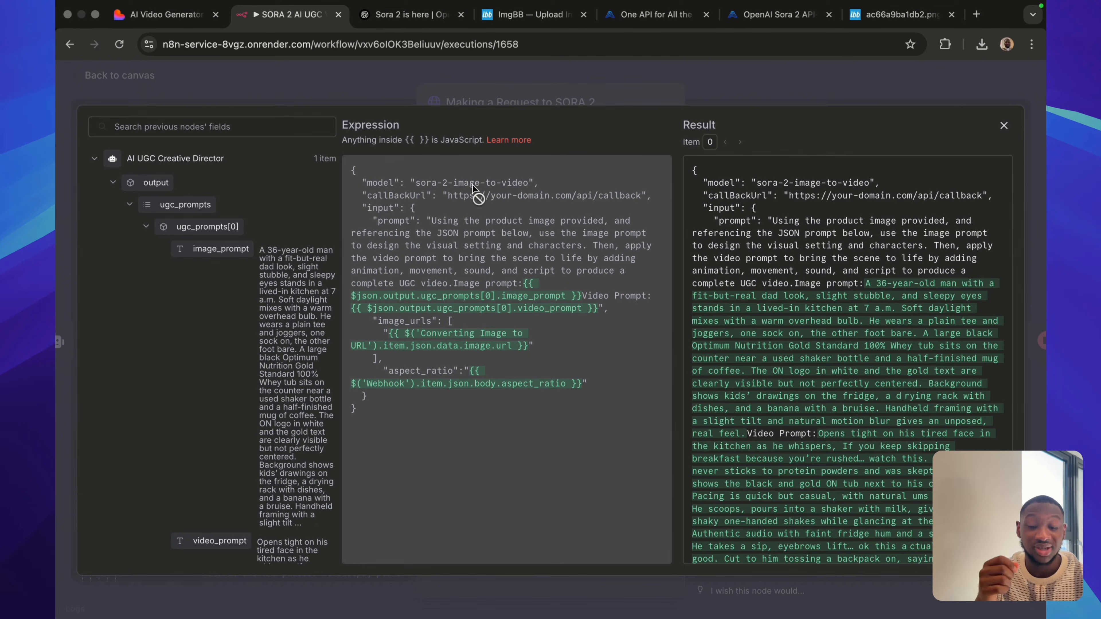
{"action": "left_click", "coordinate": [903, 16]}
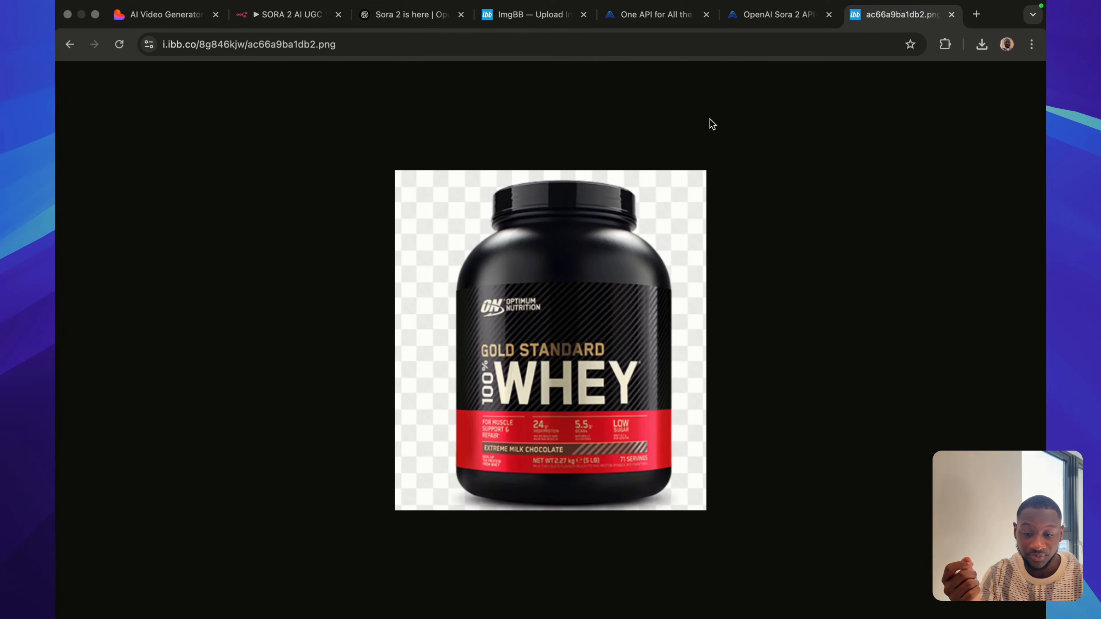
{"action": "left_click", "coordinate": [243, 17]}
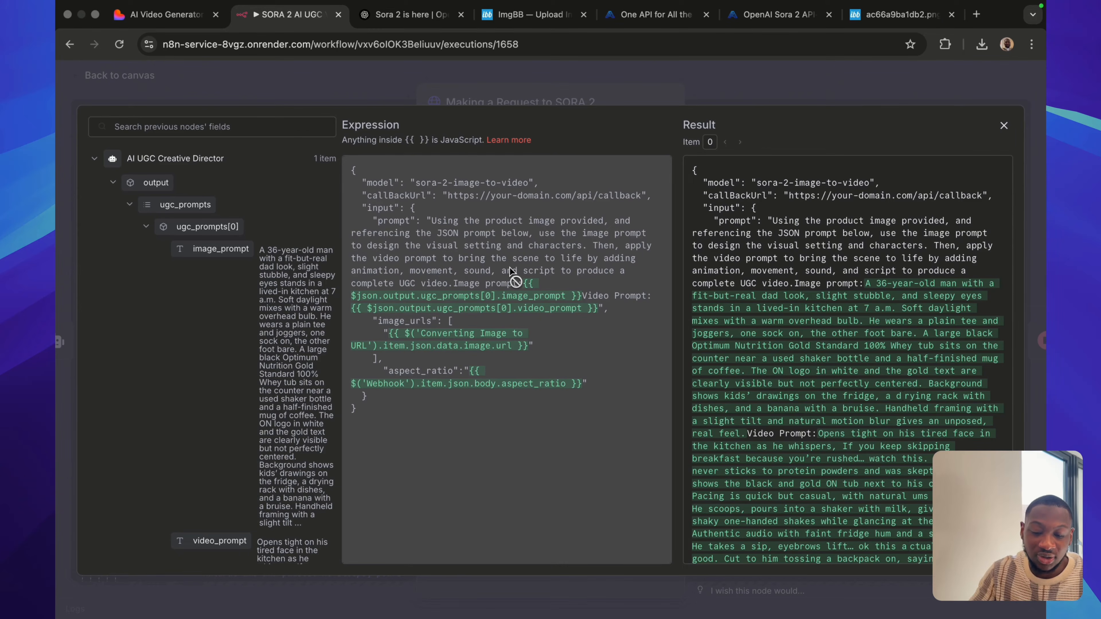
Read the resolved prompt, image_urls and aspect_ratio in the JSON body's result, and return to the workflow canvas.
{"action": "scroll", "coordinate": [778, 326], "scroll_direction": "down", "scroll_amount": 3}
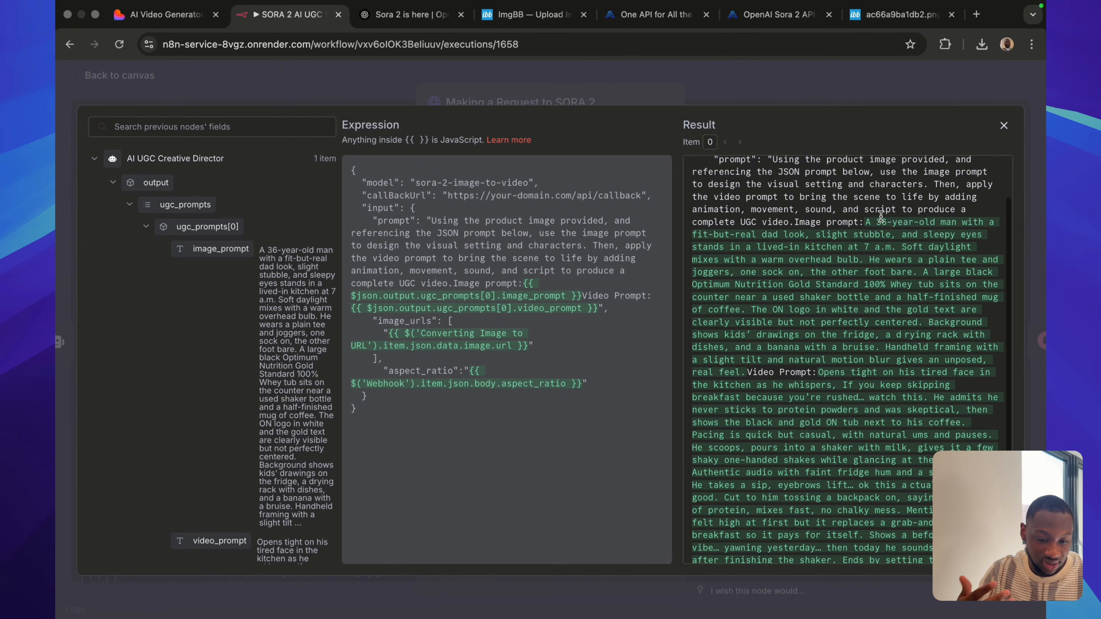
{"action": "scroll", "coordinate": [802, 391], "scroll_direction": "down", "scroll_amount": 7}
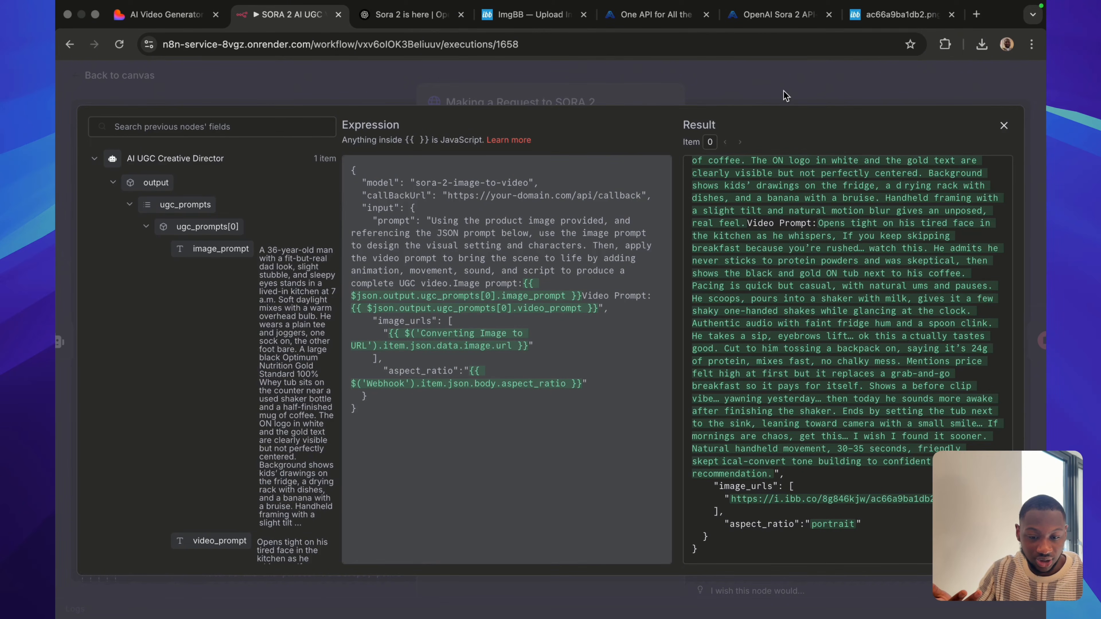
{"action": "key", "text": "Escape"}
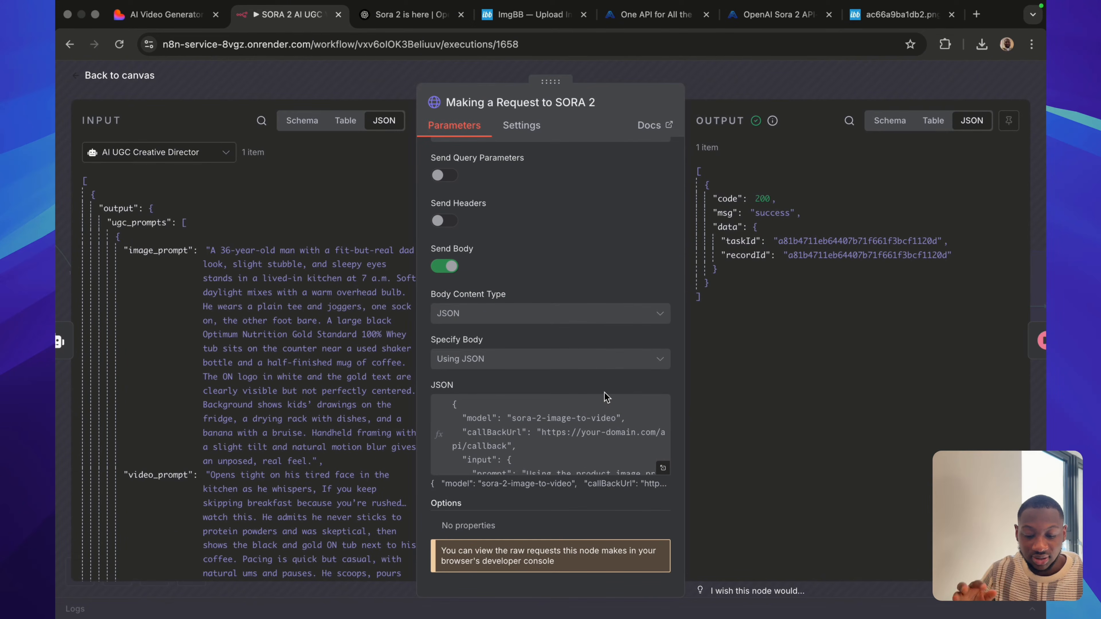
{"action": "scroll", "coordinate": [592, 408], "scroll_direction": "down", "scroll_amount": 2}
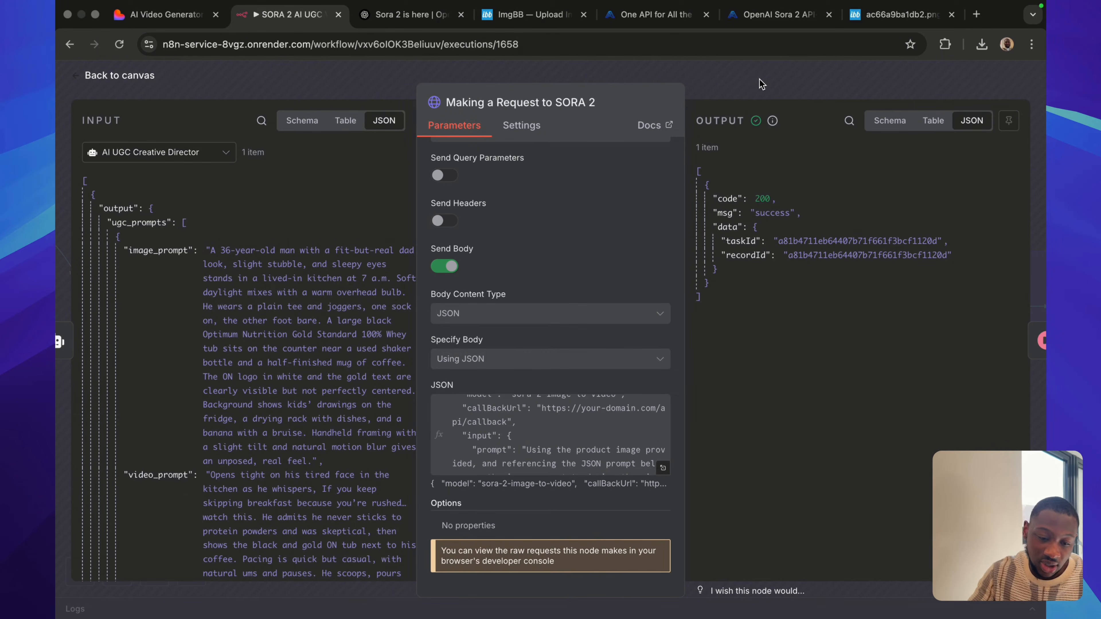
{"action": "left_click", "coordinate": [745, 87]}
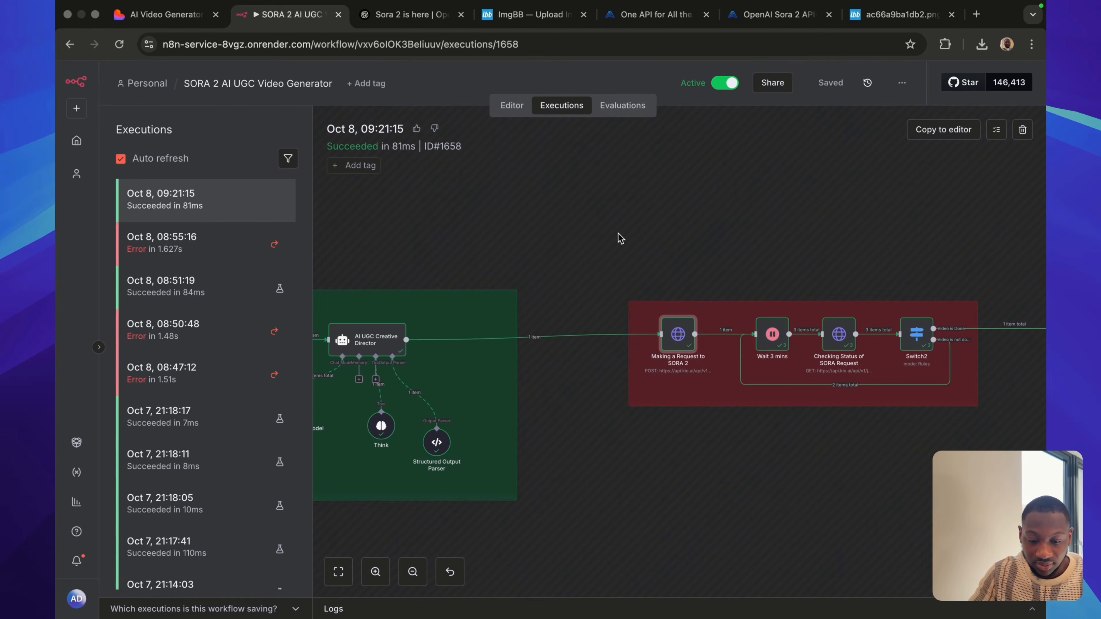
Open the Checking Status of SORA Request node and review its URL, bearer authentication and taskId query parameter.
{"action": "scroll", "coordinate": [749, 410], "scroll_direction": "right", "scroll_amount": 5}
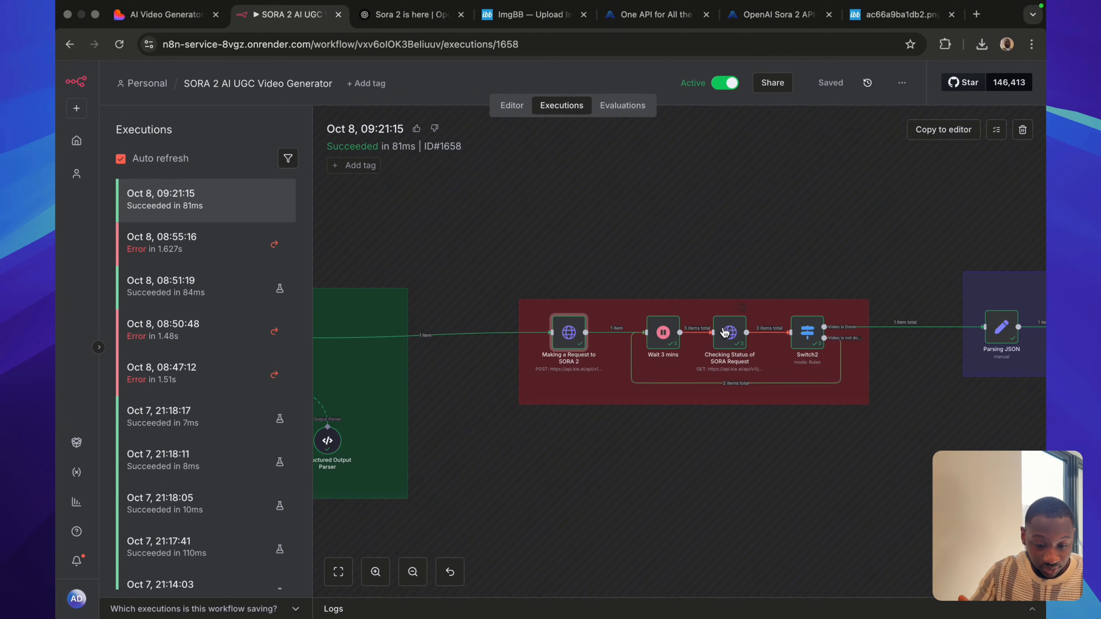
{"action": "double_click", "coordinate": [730, 331]}
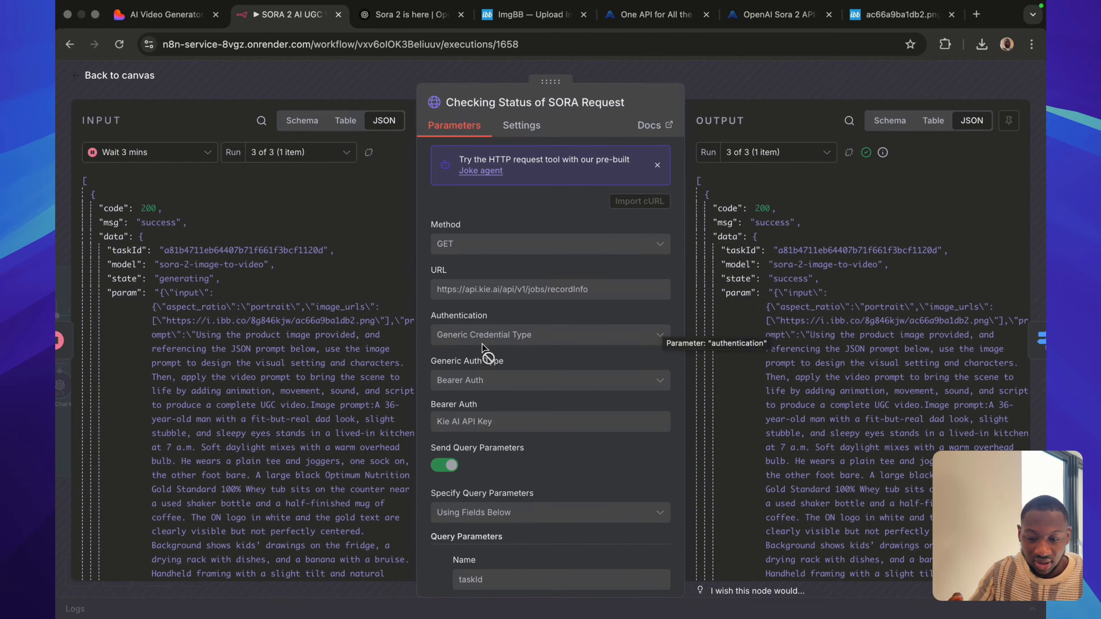
{"action": "scroll", "coordinate": [482, 344], "scroll_direction": "down", "scroll_amount": 3}
{"action": "scroll", "coordinate": [504, 418], "scroll_direction": "up", "scroll_amount": 3}
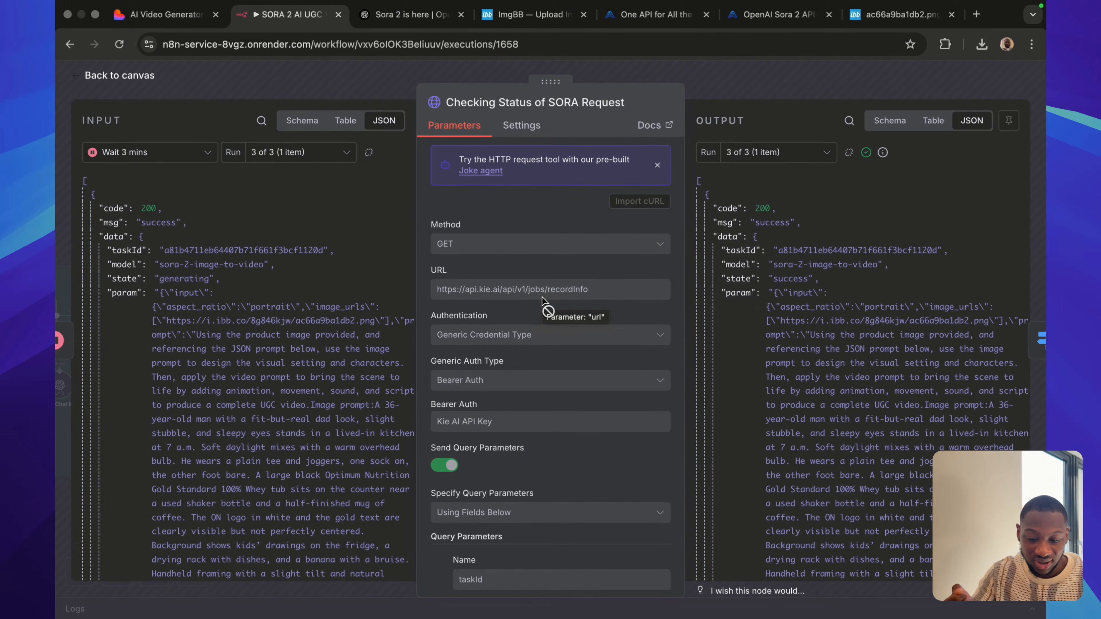
{"action": "scroll", "coordinate": [538, 394], "scroll_direction": "down", "scroll_amount": 3}
{"action": "scroll", "coordinate": [538, 393], "scroll_direction": "down", "scroll_amount": 7}
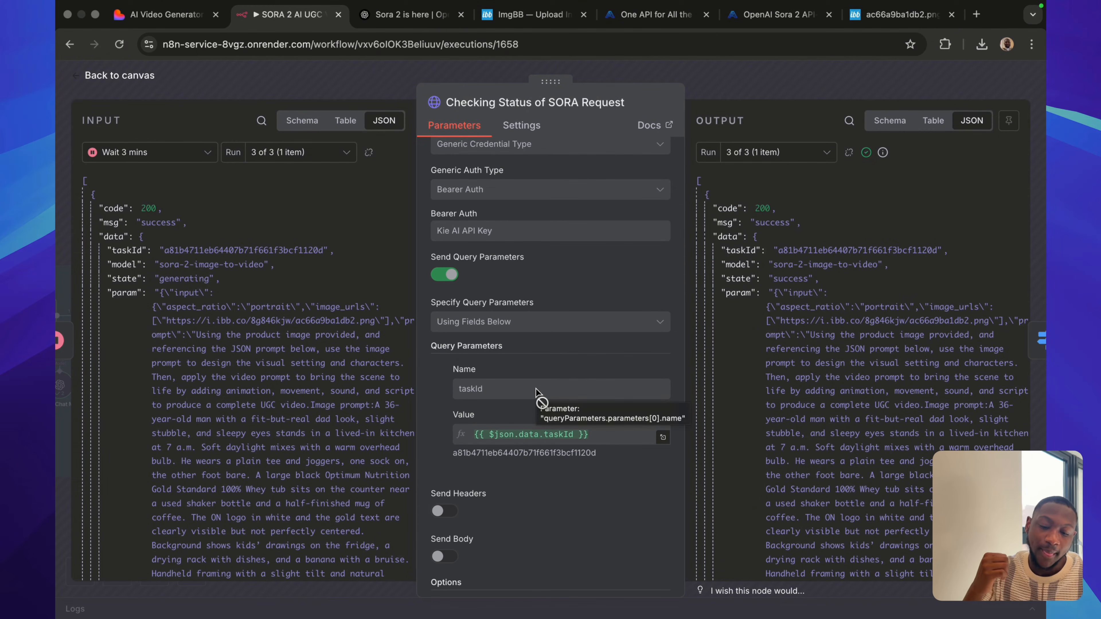
{"action": "scroll", "coordinate": [538, 395], "scroll_direction": "up", "scroll_amount": 8}
{"action": "scroll", "coordinate": [538, 395], "scroll_direction": "down", "scroll_amount": 5}
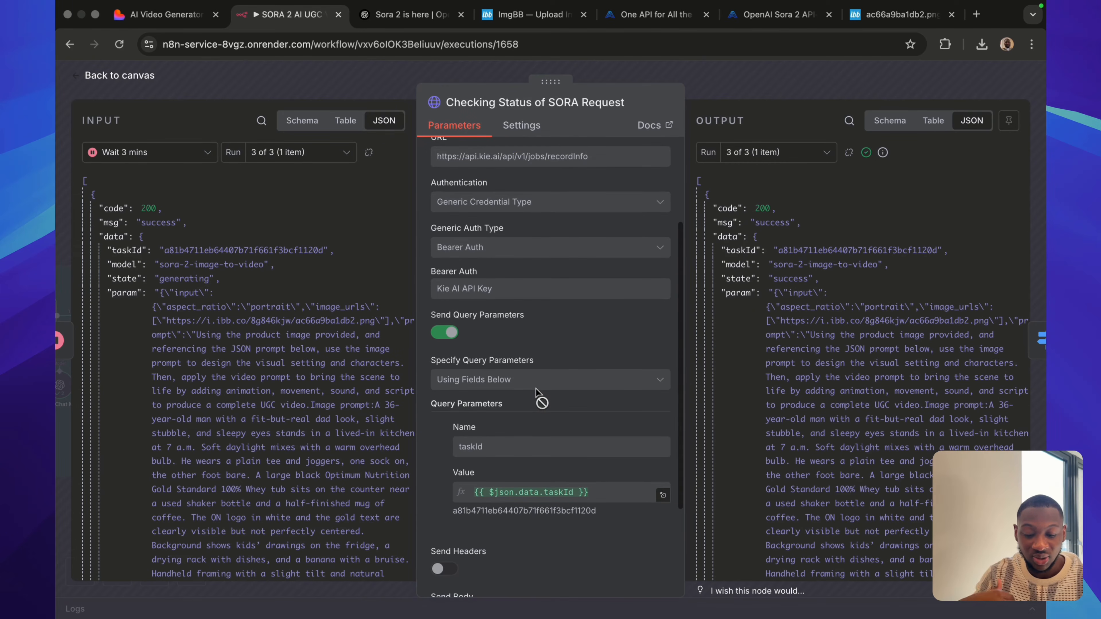
{"action": "scroll", "coordinate": [538, 392], "scroll_direction": "down", "scroll_amount": 4}
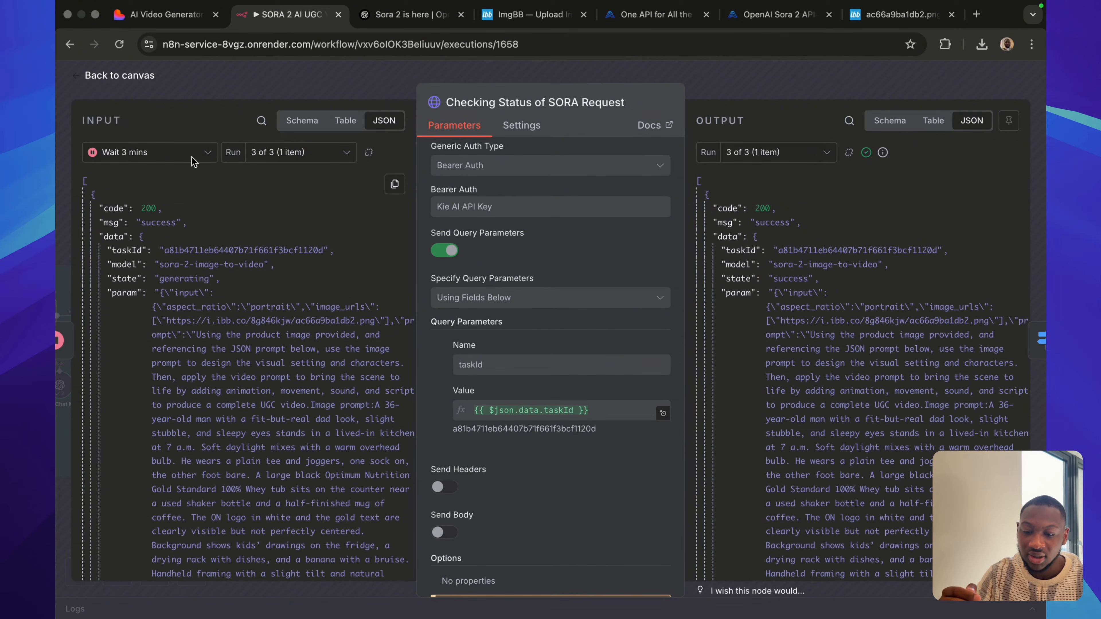
Show run 1 of 3 of the status check, inspect the state and resultJson output, and close the node.
{"action": "left_click", "coordinate": [285, 162]}
{"action": "left_click", "coordinate": [279, 186]}
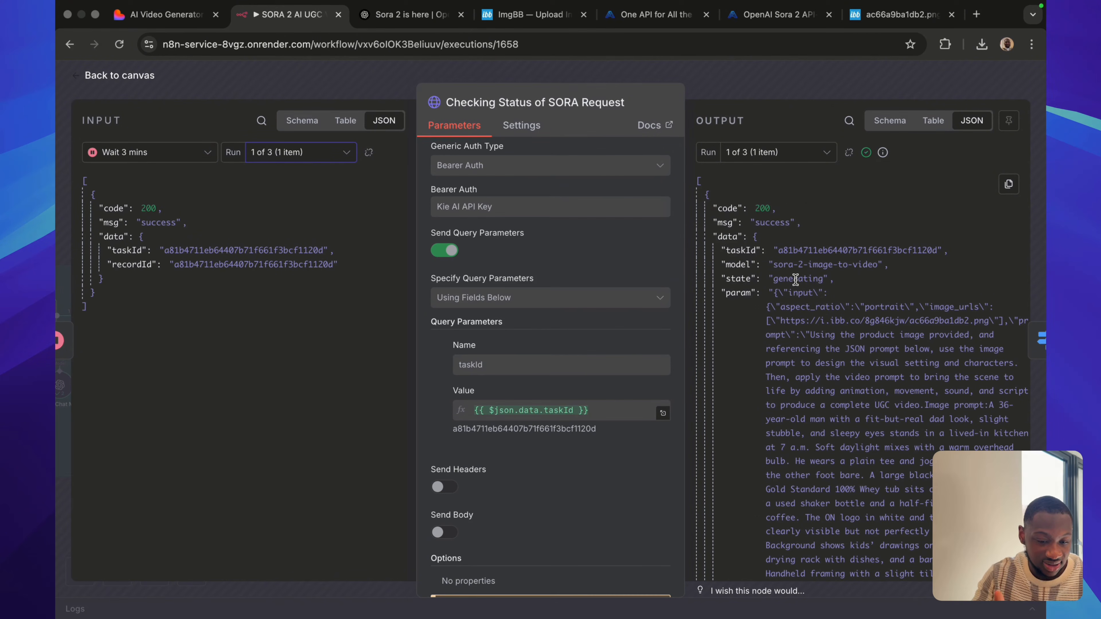
{"action": "scroll", "coordinate": [823, 322], "scroll_direction": "down", "scroll_amount": 10}
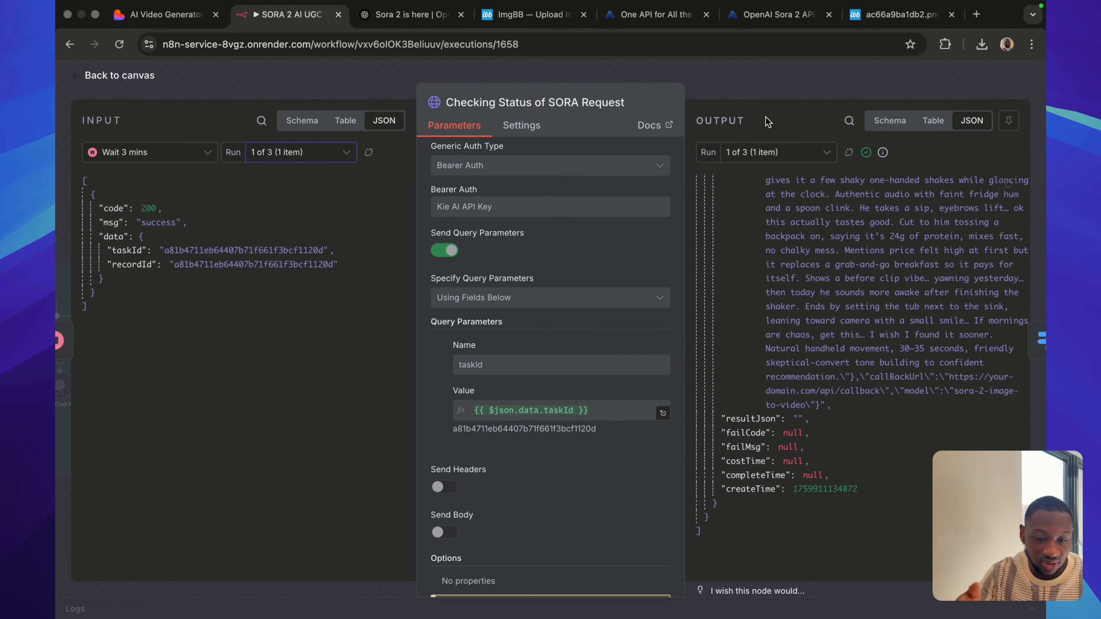
{"action": "left_click", "coordinate": [764, 90]}
Open the Switch2 node and review its resultJson routing rules and the input data of run 3 of 3.
{"action": "scroll", "coordinate": [765, 279], "scroll_direction": "right", "scroll_amount": 1}
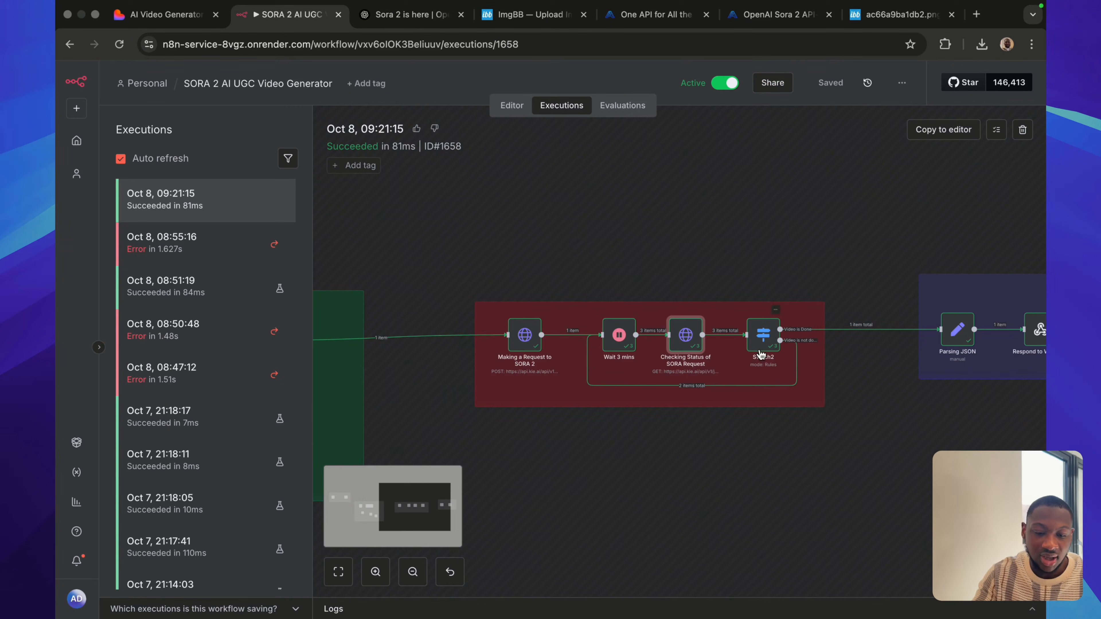
{"action": "double_click", "coordinate": [764, 333]}
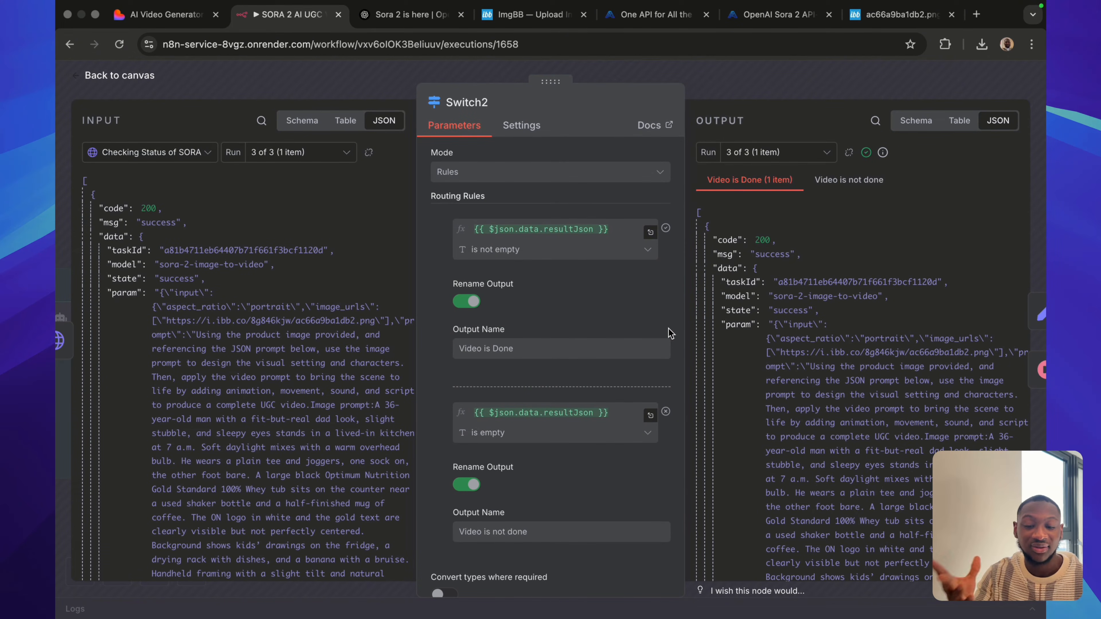
{"action": "scroll", "coordinate": [199, 312], "scroll_direction": "down", "scroll_amount": 10}
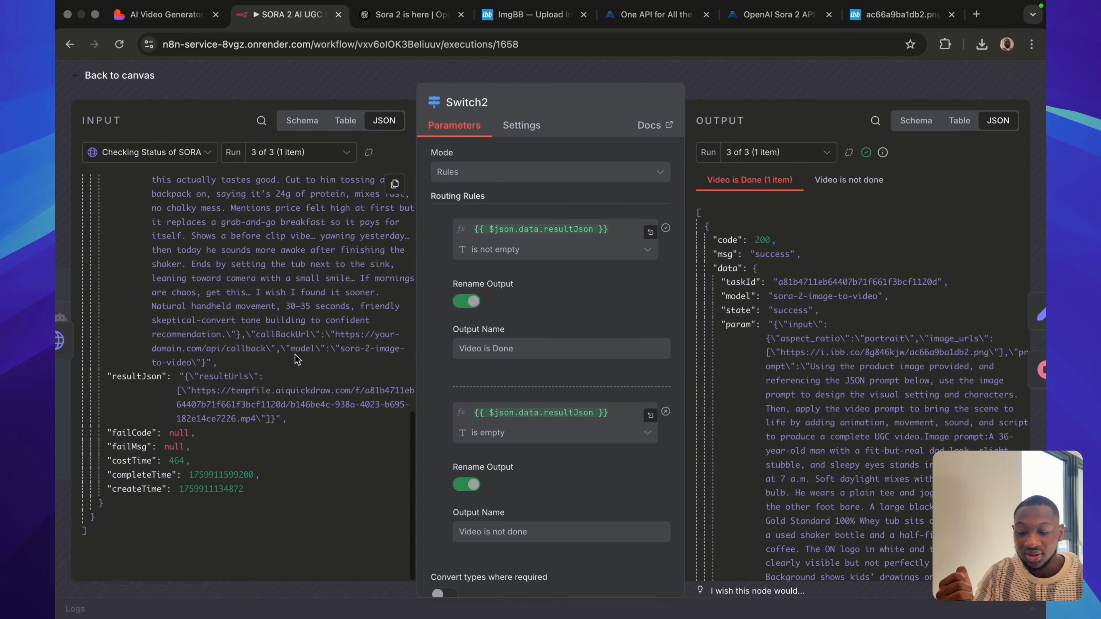
Show run 1 of 3 of the Switch2 node and examine the resultJson field in its input.
{"action": "left_click", "coordinate": [280, 155]}
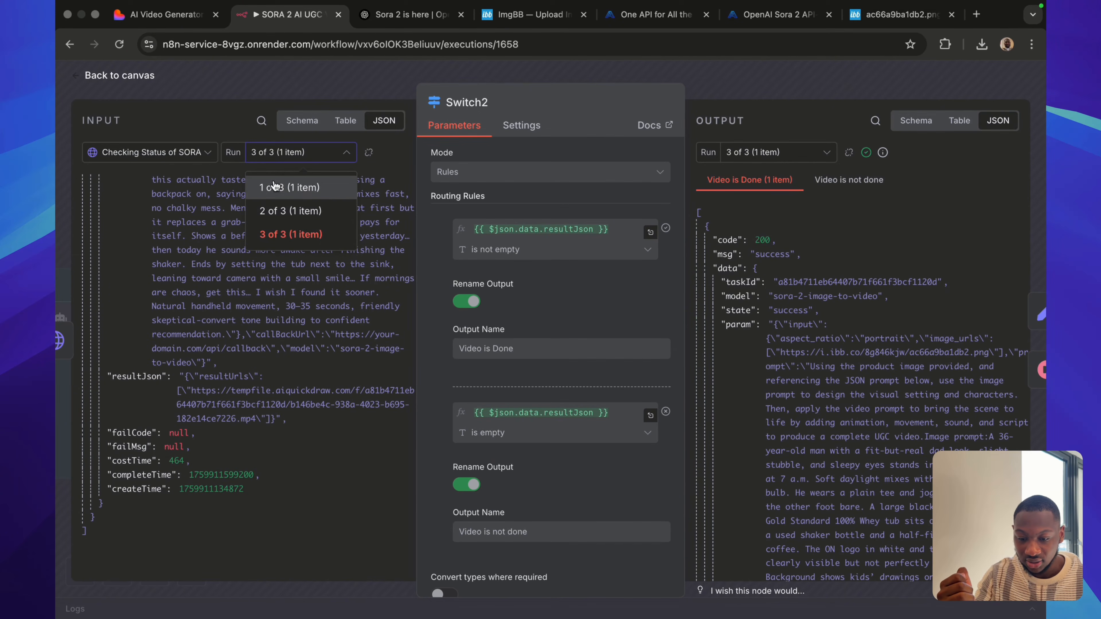
{"action": "left_click", "coordinate": [277, 184]}
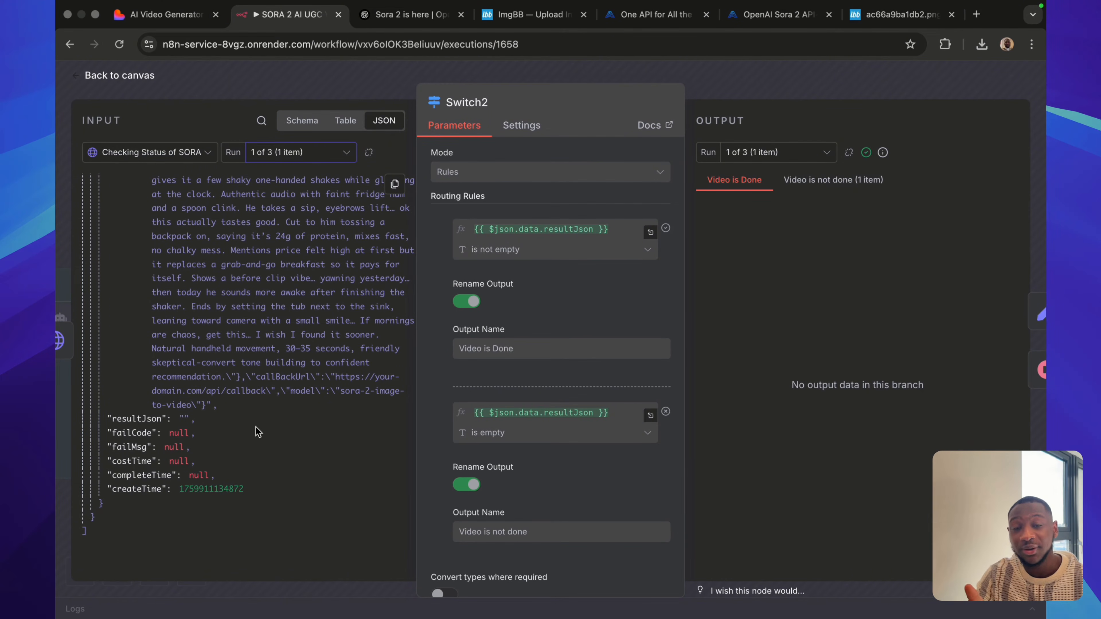
{"action": "scroll", "coordinate": [257, 431], "scroll_direction": "up", "scroll_amount": 15}
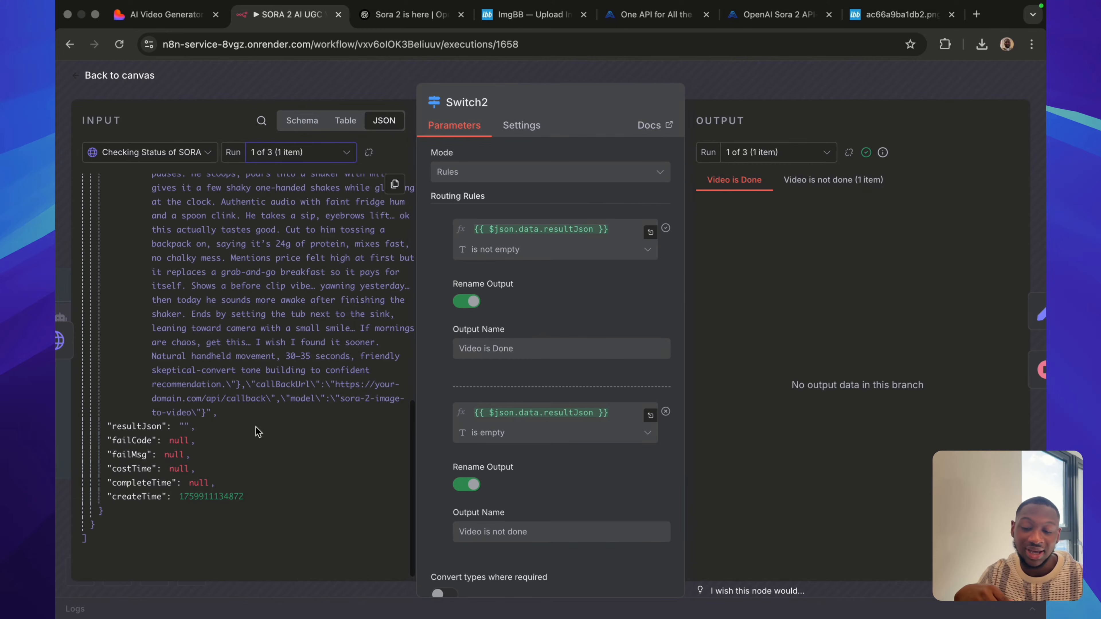
{"action": "scroll", "coordinate": [234, 461], "scroll_direction": "down", "scroll_amount": 15}
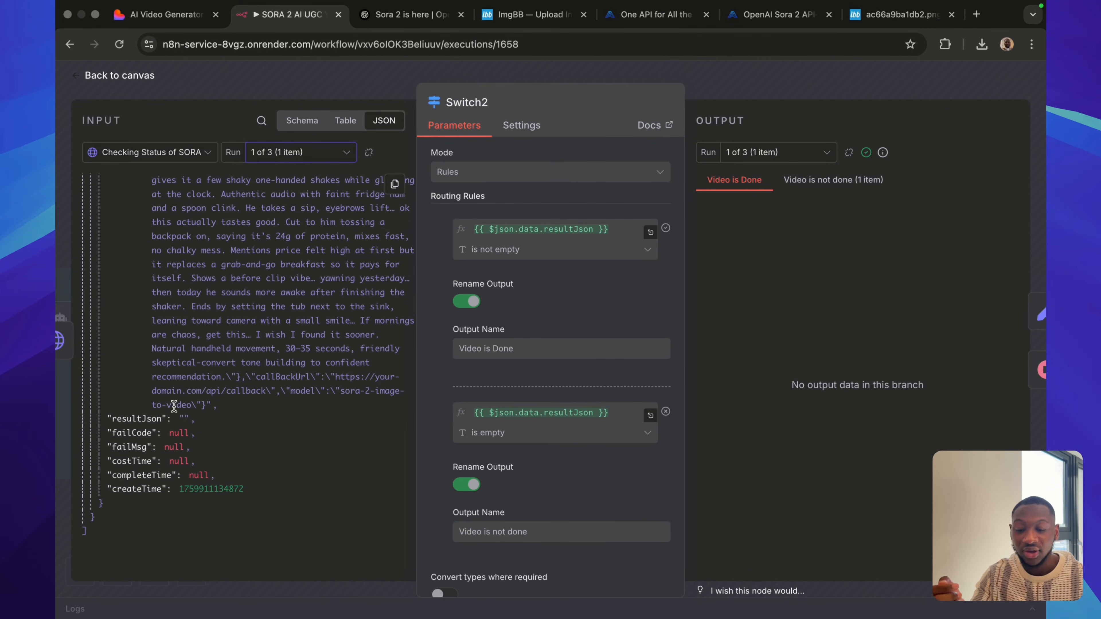
Compare the Switch2 resultJson input of run 3 of 3 with that of run 1 of 3.
{"action": "left_click", "coordinate": [265, 153]}
{"action": "left_click", "coordinate": [273, 238]}
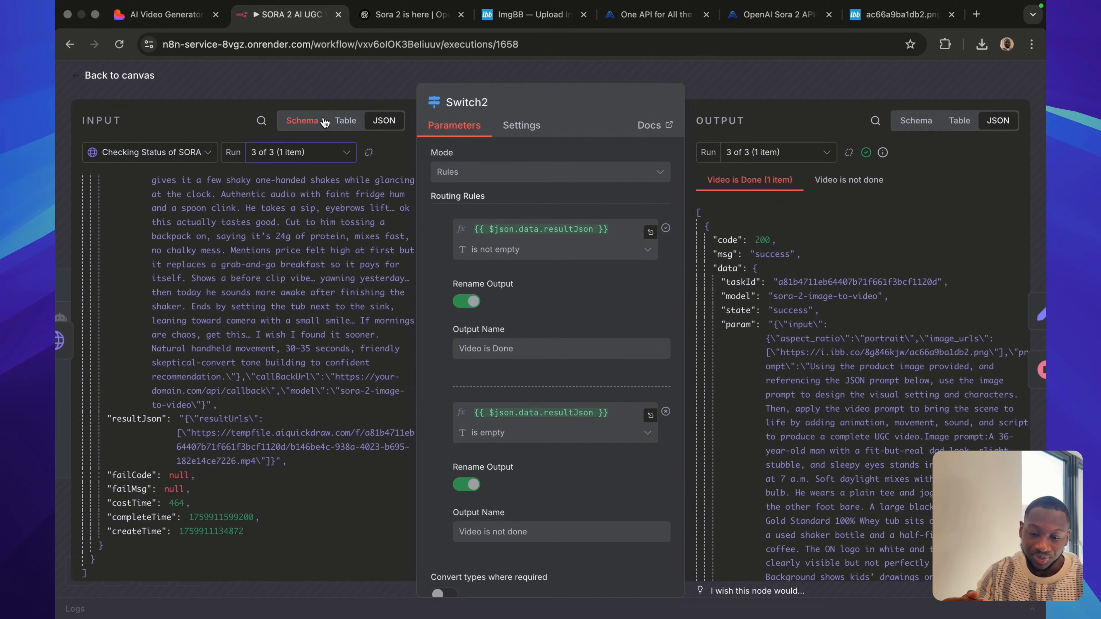
{"action": "left_click", "coordinate": [296, 154]}
{"action": "left_click", "coordinate": [276, 185]}
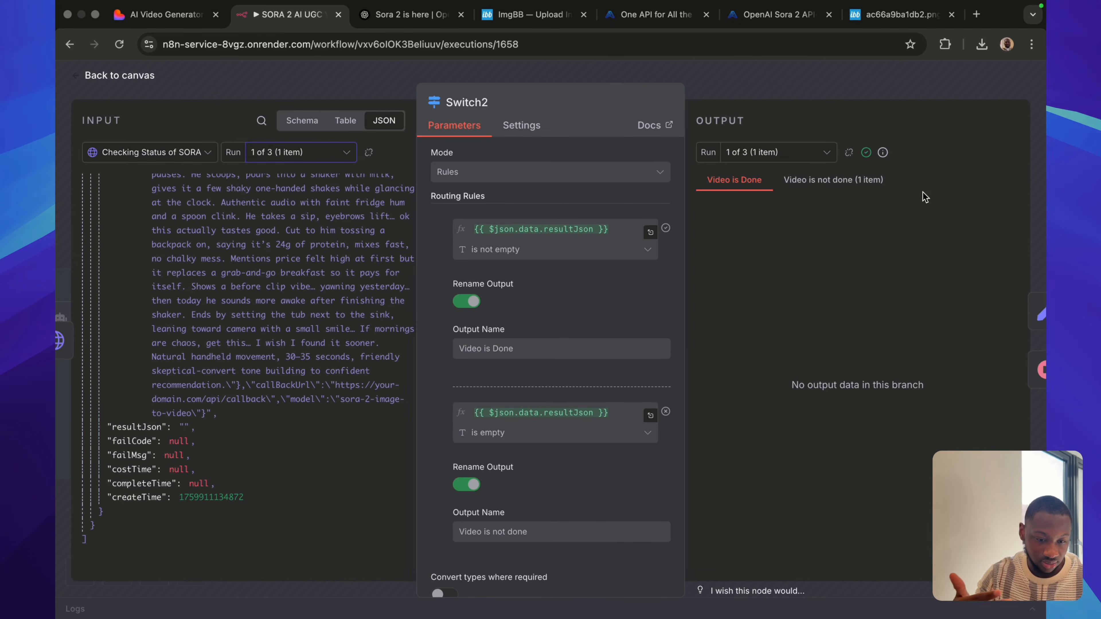
Compare run 1's Video is not done and Video is Done output branches in Switch2, and return to the workflow canvas.
{"action": "left_click", "coordinate": [849, 188]}
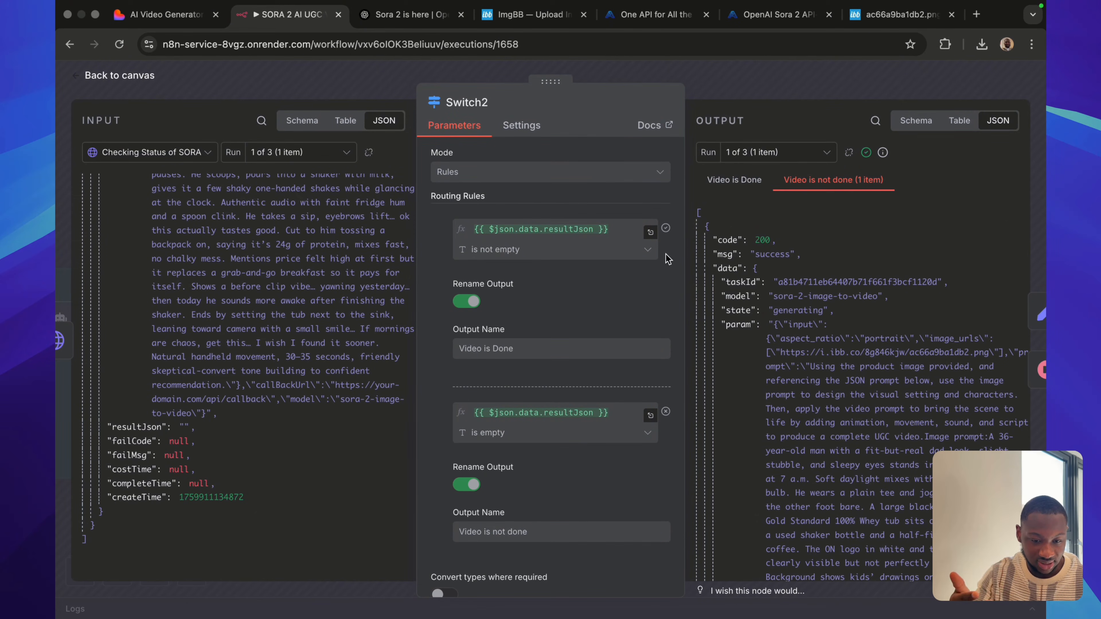
{"action": "scroll", "coordinate": [809, 376], "scroll_direction": "down", "scroll_amount": 2}
{"action": "scroll", "coordinate": [809, 376], "scroll_direction": "down", "scroll_amount": 10}
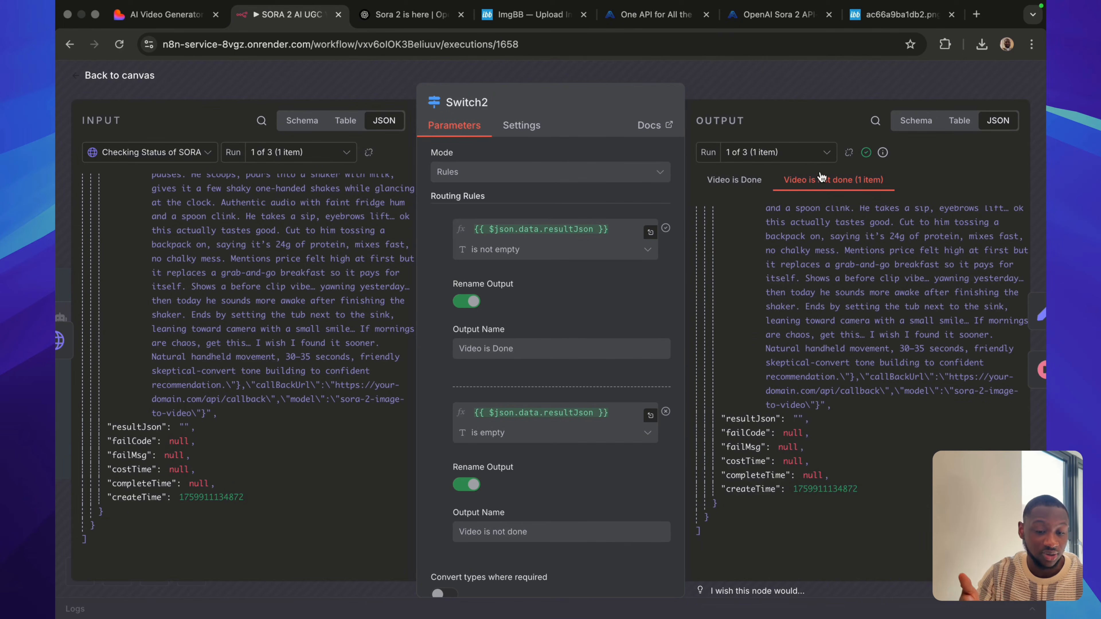
{"action": "left_click", "coordinate": [715, 185]}
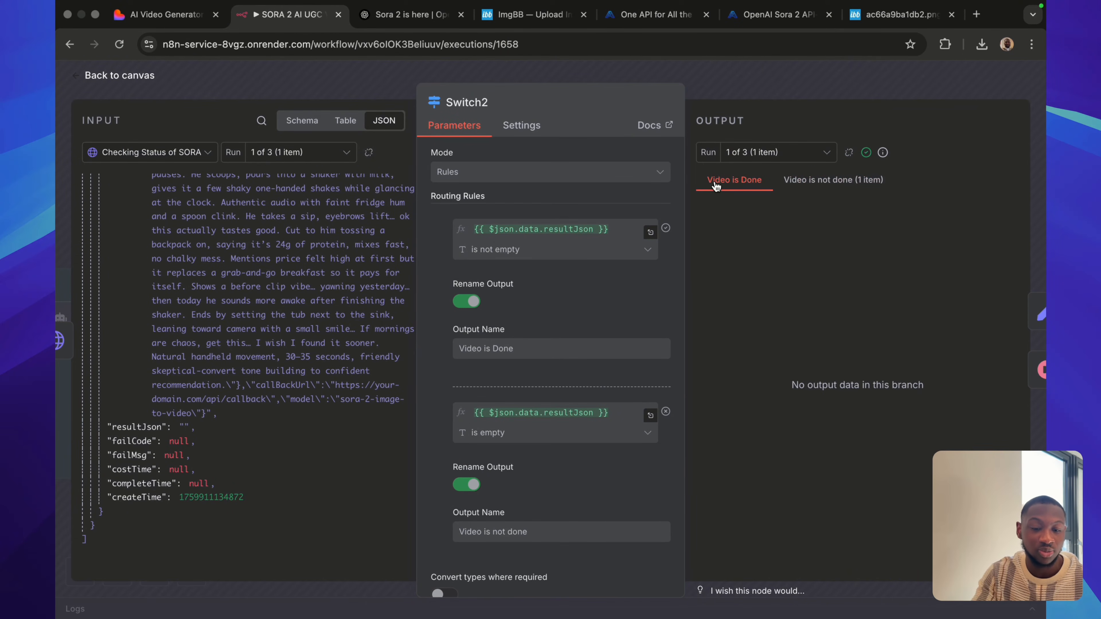
{"action": "left_click", "coordinate": [834, 181]}
{"action": "left_click", "coordinate": [815, 80]}
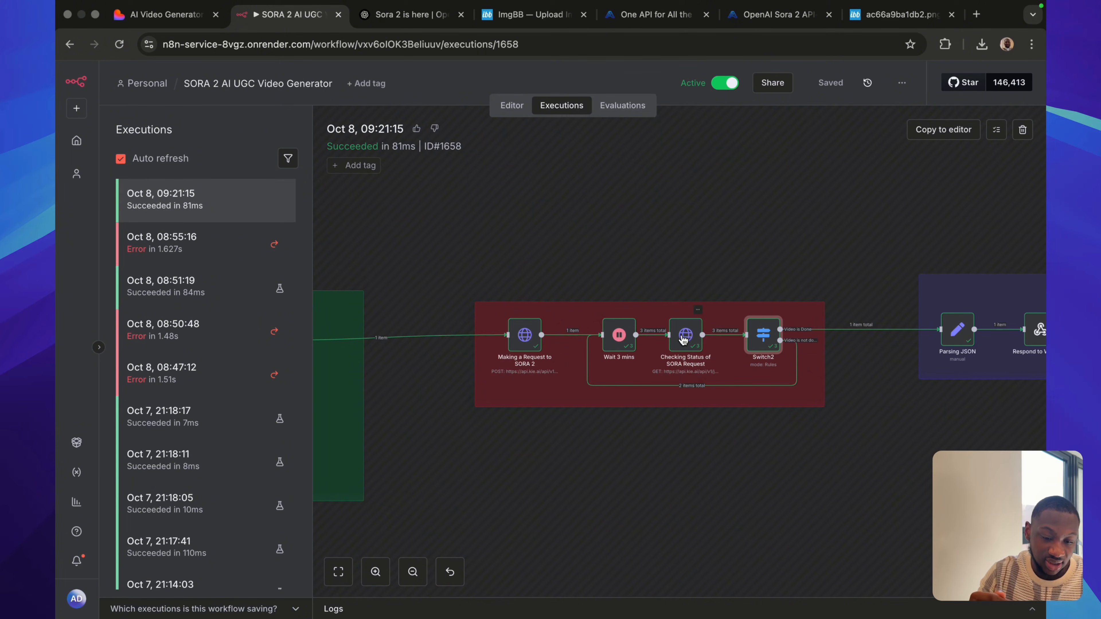
Review run 2 of 3 of the Switch2 node, checking the resultJson input and the Video is not done output, and return to the canvas.
{"action": "double_click", "coordinate": [772, 337]}
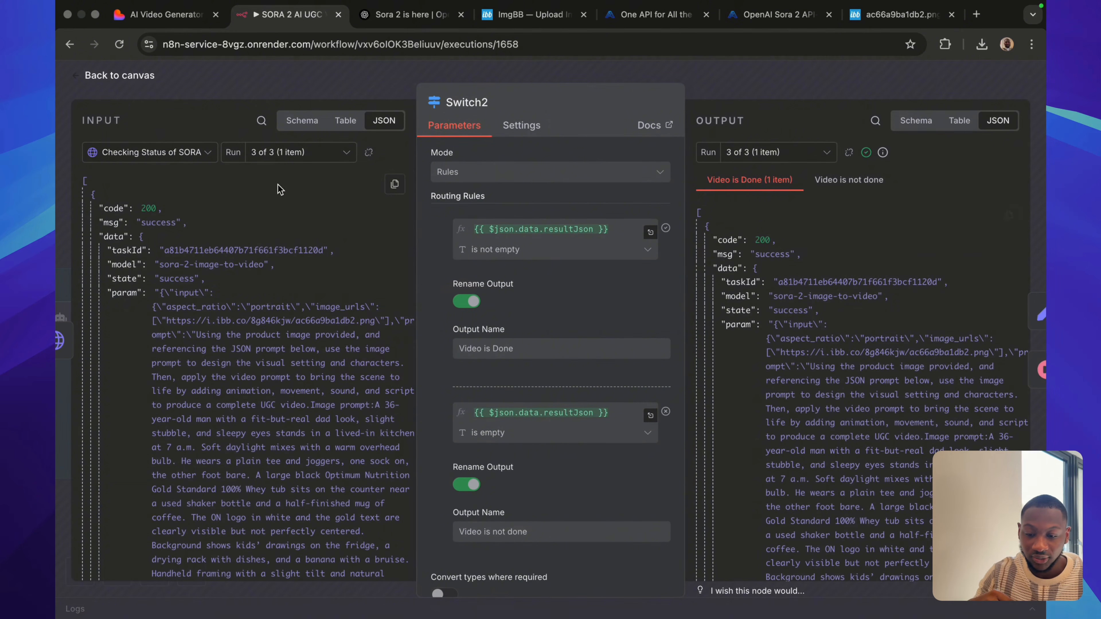
{"action": "left_click", "coordinate": [299, 156]}
{"action": "left_click", "coordinate": [291, 211]}
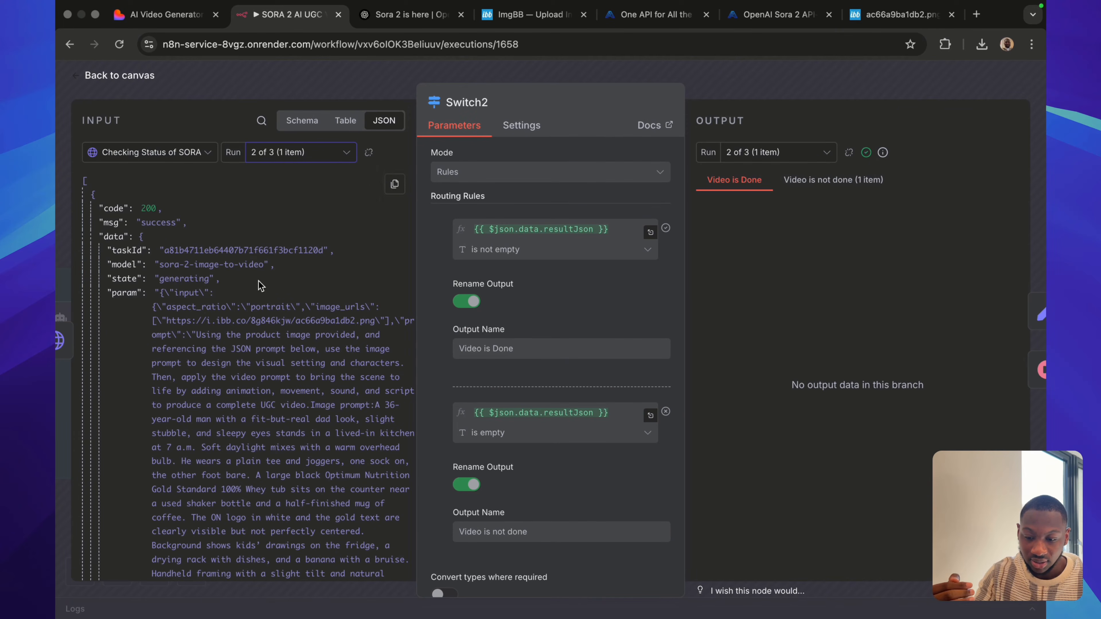
{"action": "scroll", "coordinate": [217, 377], "scroll_direction": "down", "scroll_amount": 10}
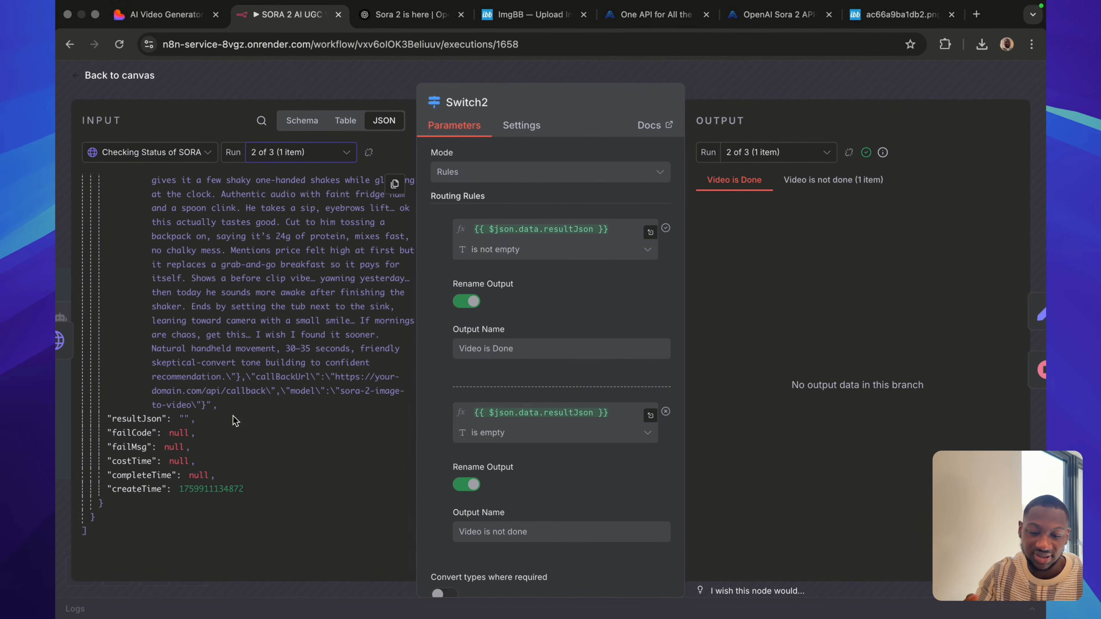
{"action": "left_click", "coordinate": [827, 182]}
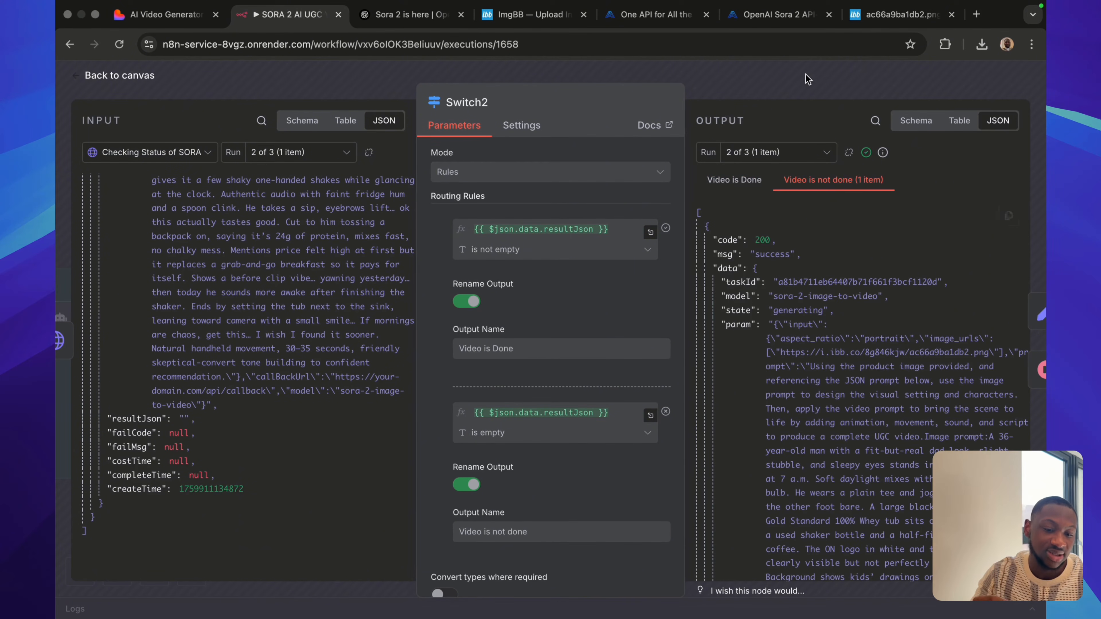
{"action": "left_click", "coordinate": [799, 86]}
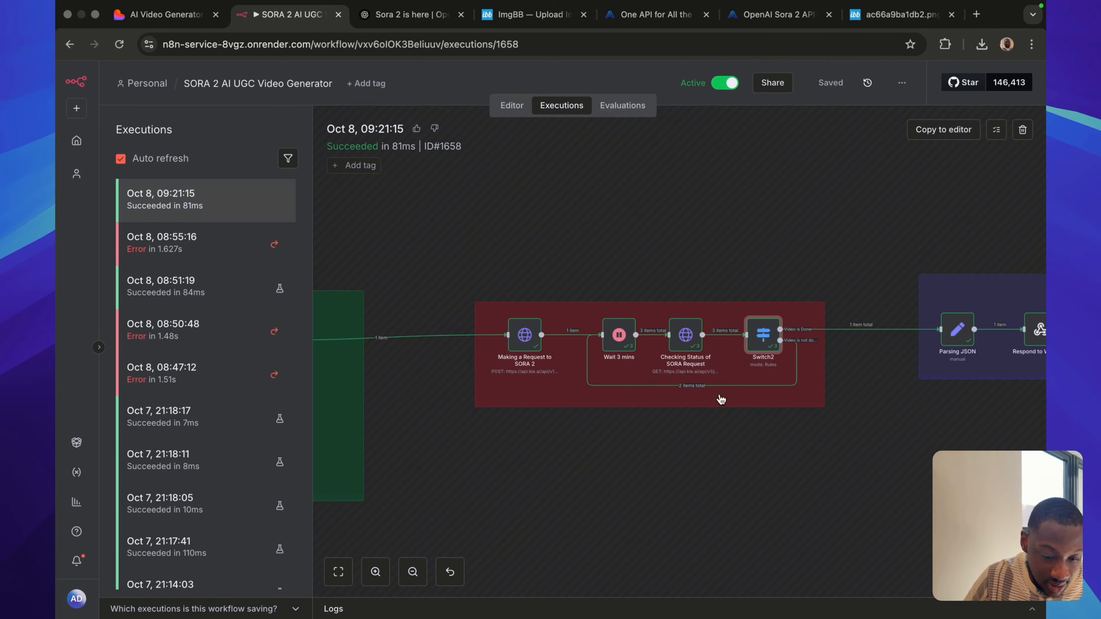
Reopen Switch2 on run 3 of 3, examine the resultJson field in its input, and return to the canvas.
{"action": "double_click", "coordinate": [764, 335]}
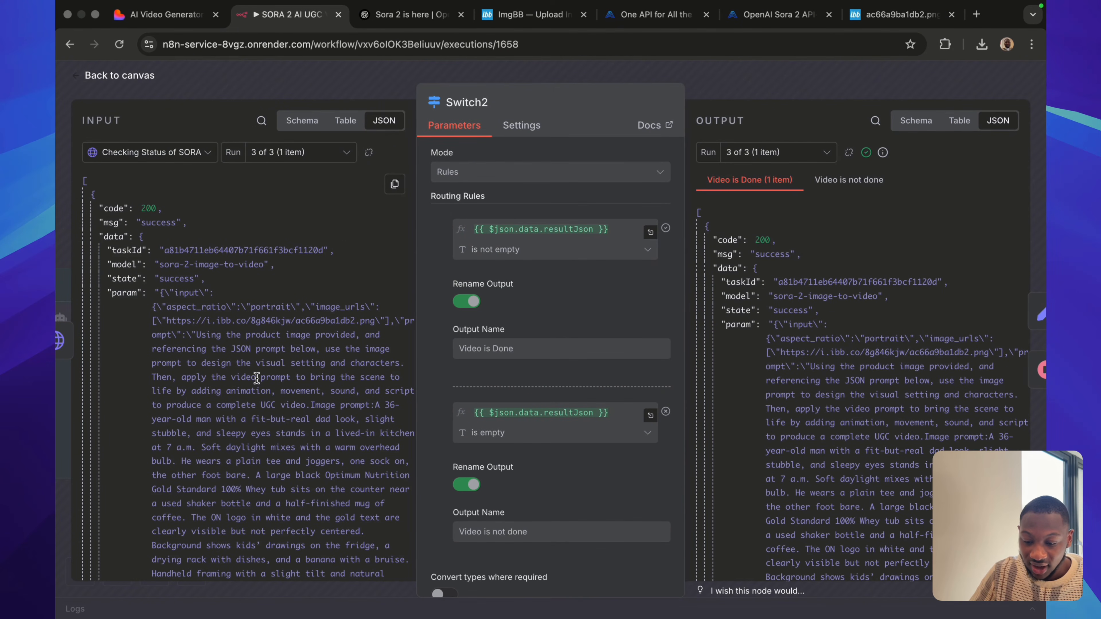
{"action": "scroll", "coordinate": [256, 378], "scroll_direction": "down", "scroll_amount": 10}
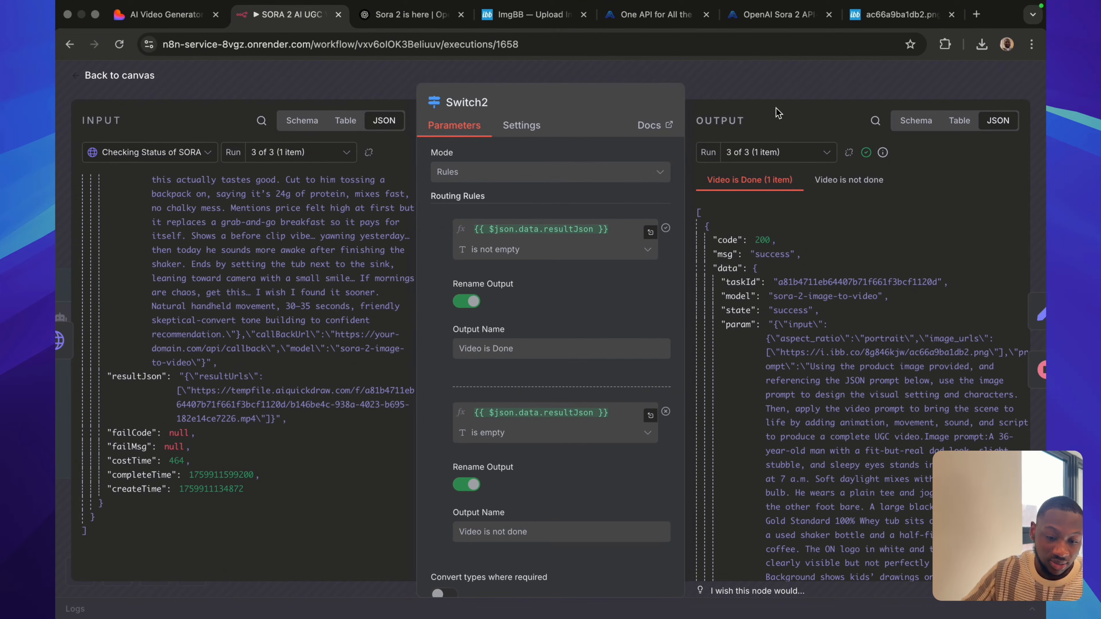
{"action": "left_click", "coordinate": [799, 96]}
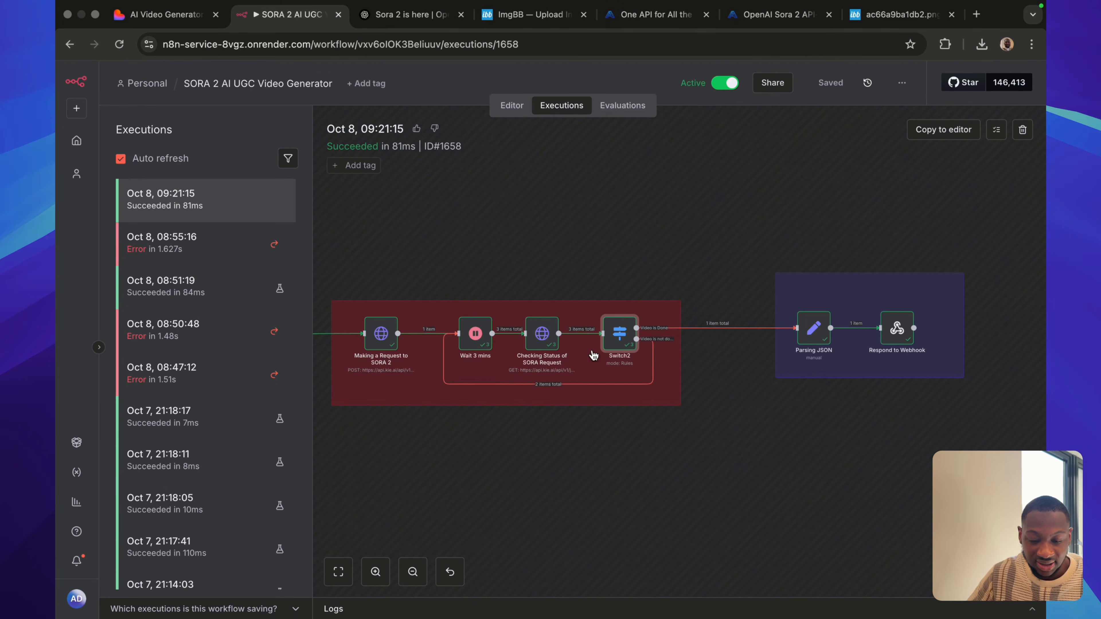
Copy the video URL from the resultUrls output of the Parsing JSON node and load it in a new browser tab.
{"action": "double_click", "coordinate": [813, 328]}
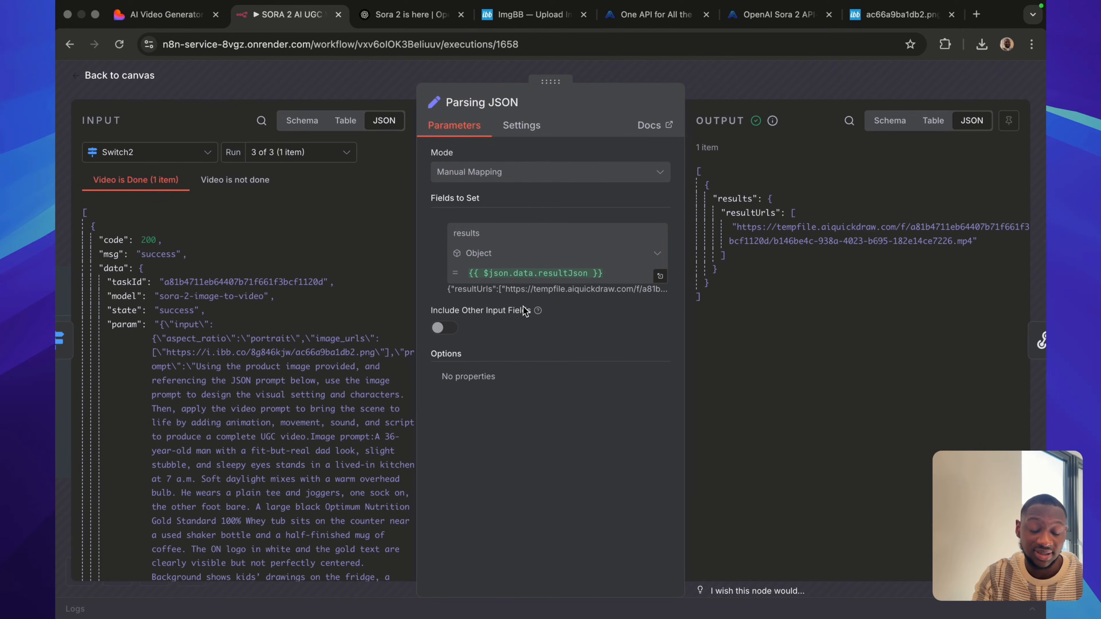
{"action": "left_click_drag", "start_coordinate": [737, 222], "coordinate": [972, 254]}
{"action": "key", "text": "super+c"}
{"action": "key", "text": "super+t"}
{"action": "key", "text": "super+v"}
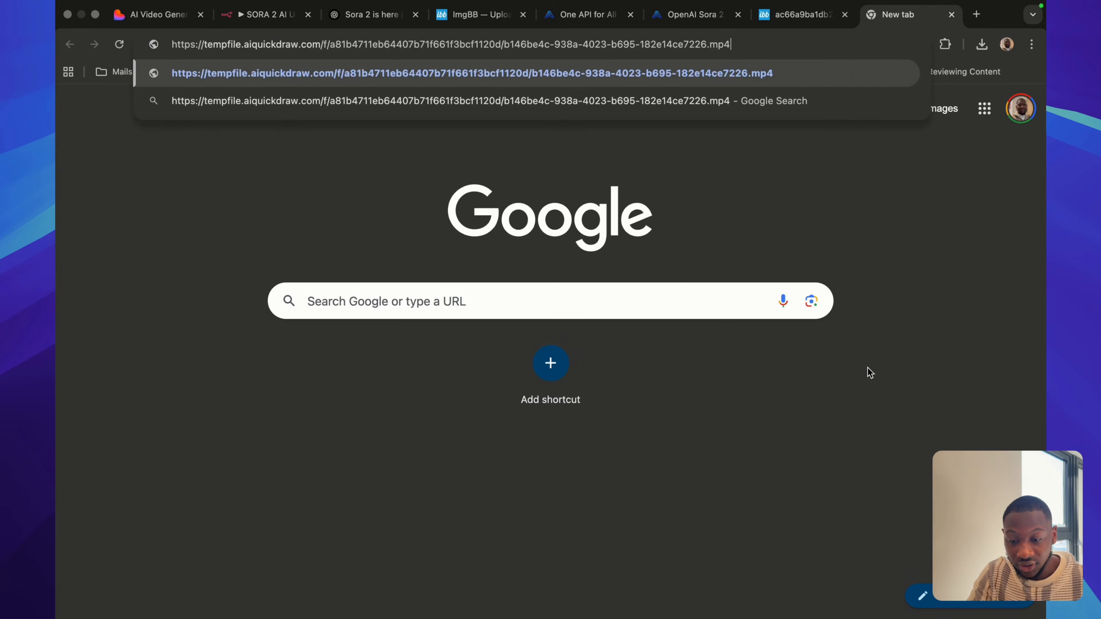
{"action": "key", "text": "Return"}
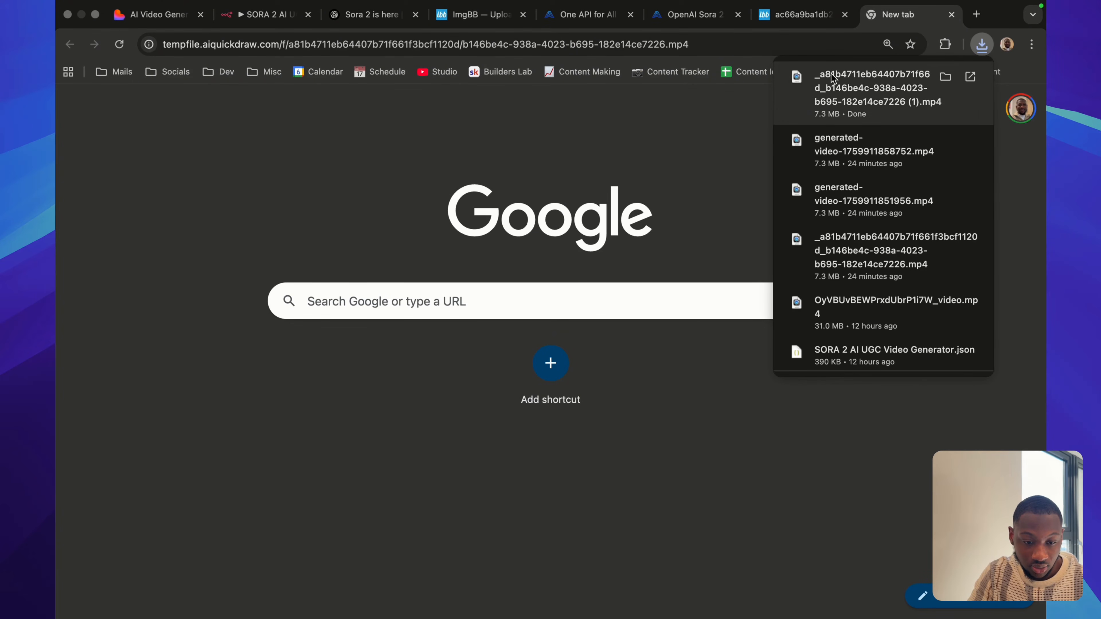
Check the generated video in the AI Video Generator web app, then go back to n8n and close the Parsing JSON node.
{"action": "left_click", "coordinate": [152, 16]}
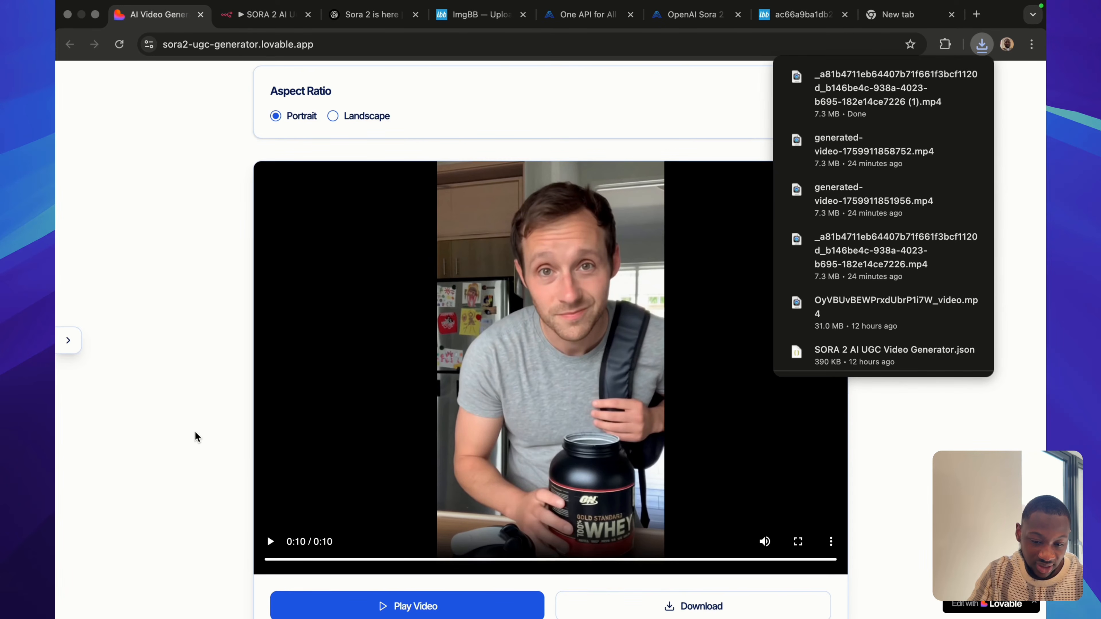
{"action": "left_click", "coordinate": [267, 17]}
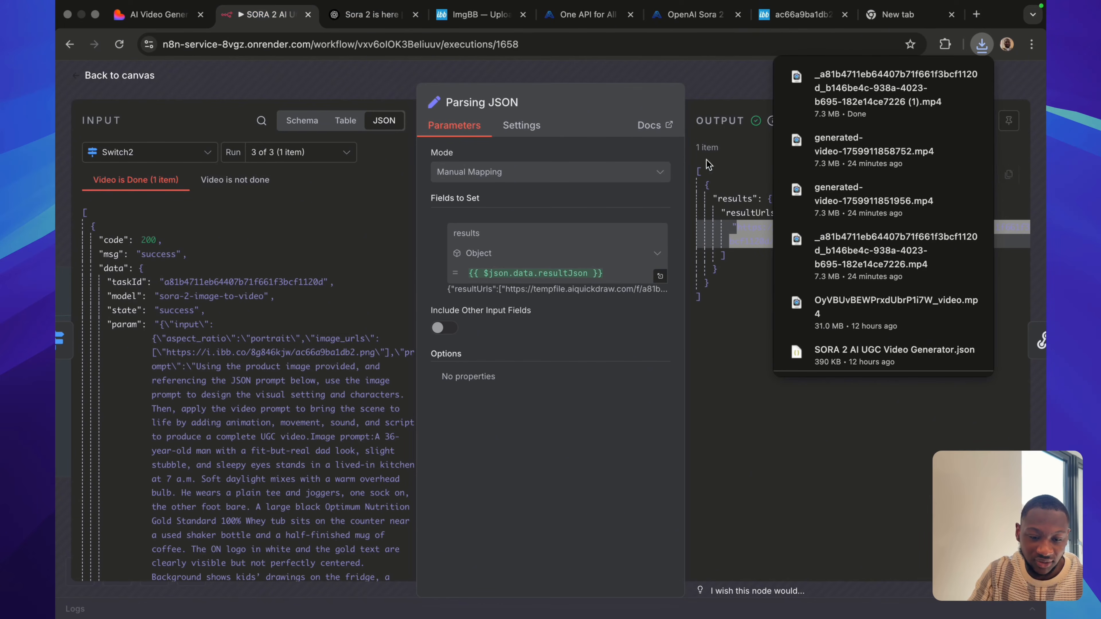
{"action": "left_click", "coordinate": [945, 44]}
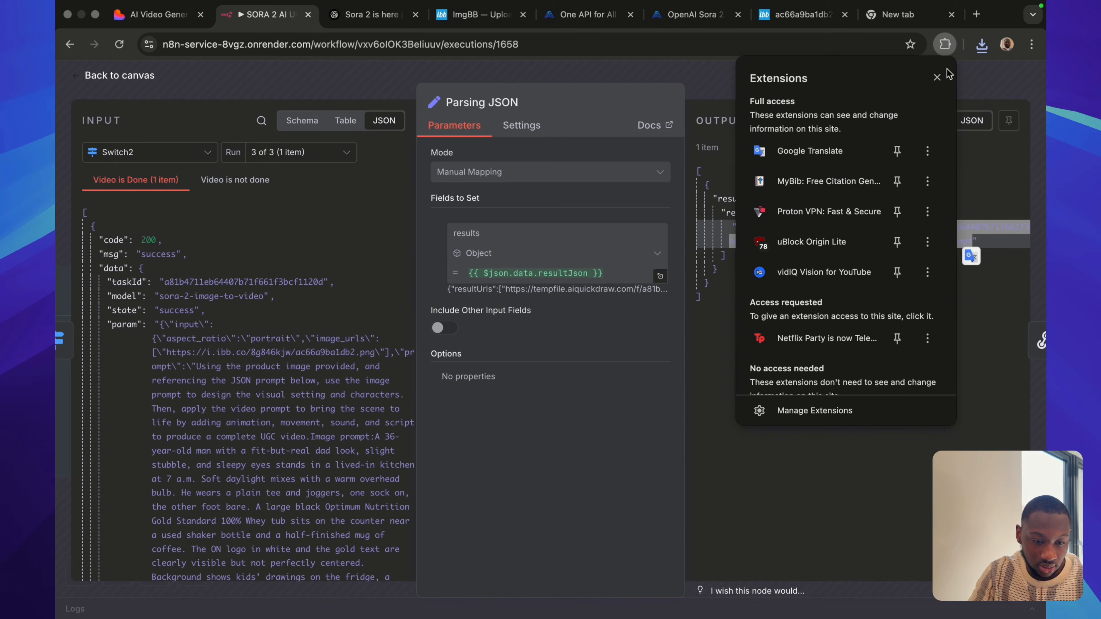
{"action": "left_click", "coordinate": [938, 81]}
{"action": "left_click", "coordinate": [812, 92]}
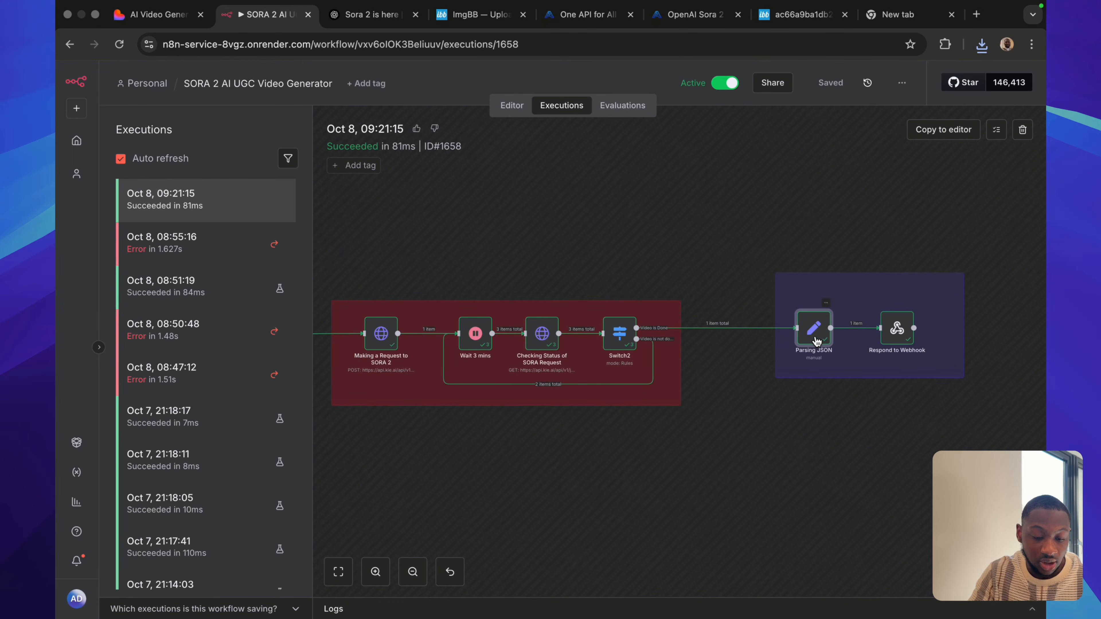
Switch to the AI Video Generator web app, play the generated video briefly, pause it, and show its download option.
{"action": "scroll", "coordinate": [809, 370], "scroll_direction": "right", "scroll_amount": 3}
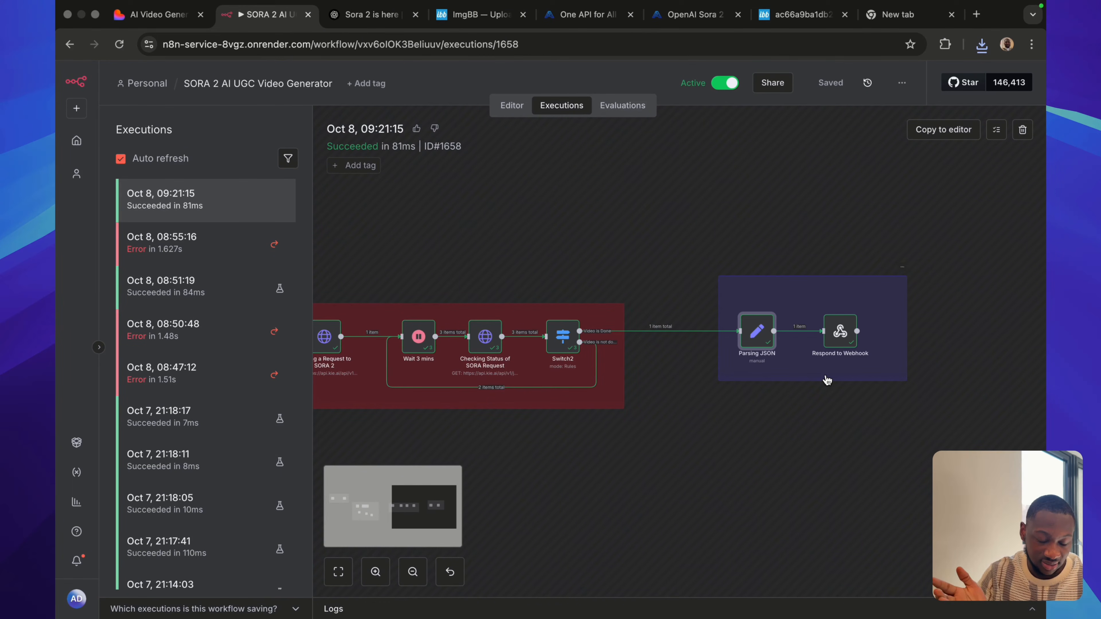
{"action": "left_click", "coordinate": [132, 17]}
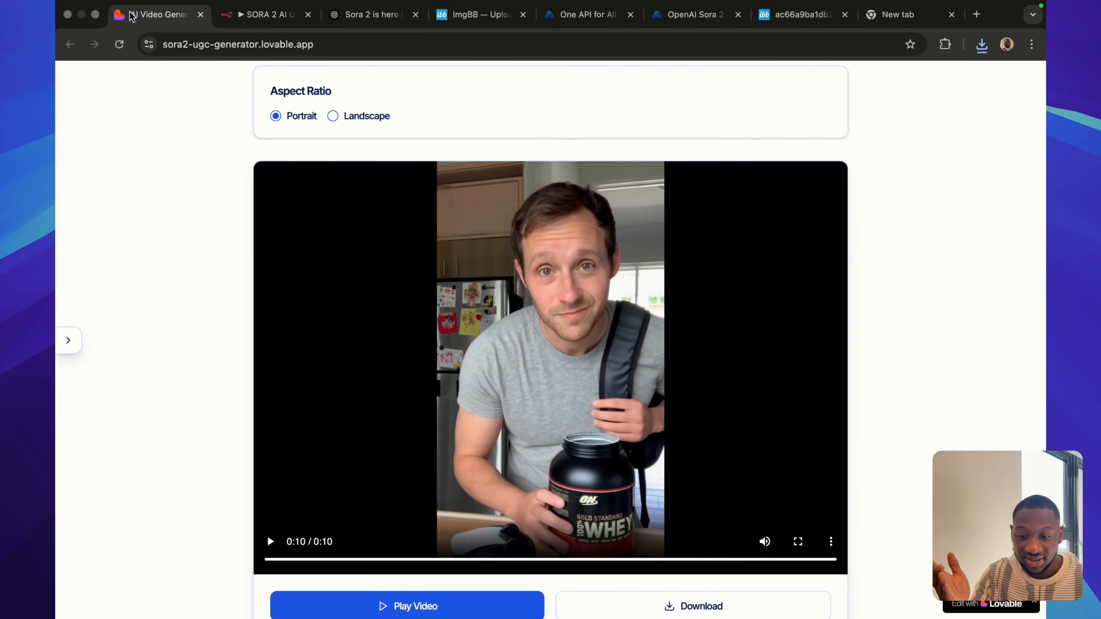
{"action": "left_click", "coordinate": [270, 542]}
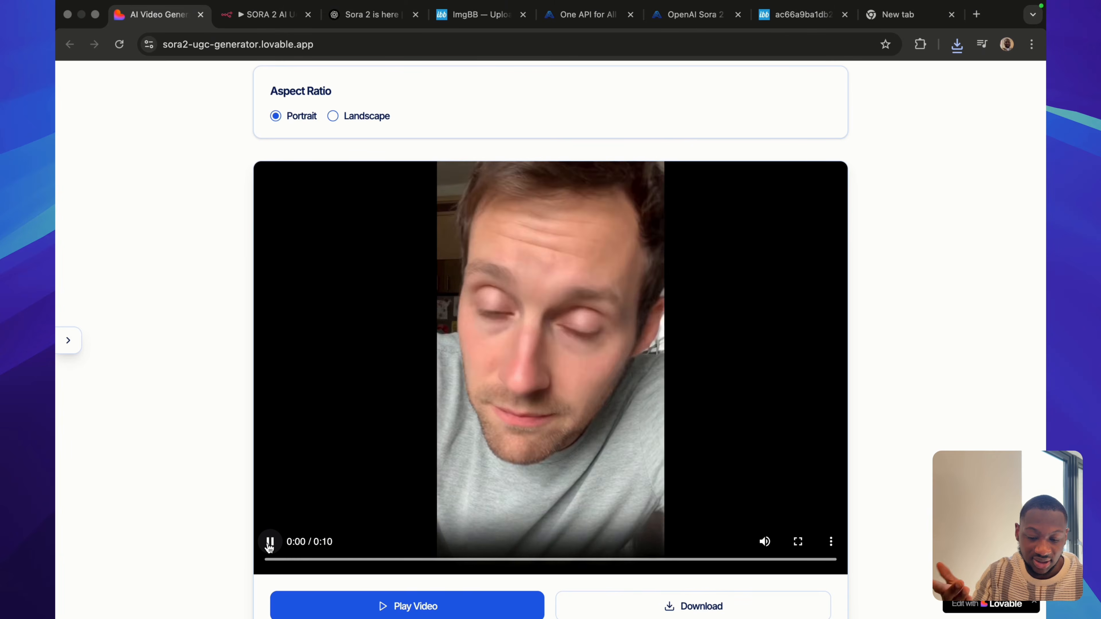
{"action": "left_click", "coordinate": [269, 542]}
{"action": "scroll", "coordinate": [243, 504], "scroll_direction": "down", "scroll_amount": 2}
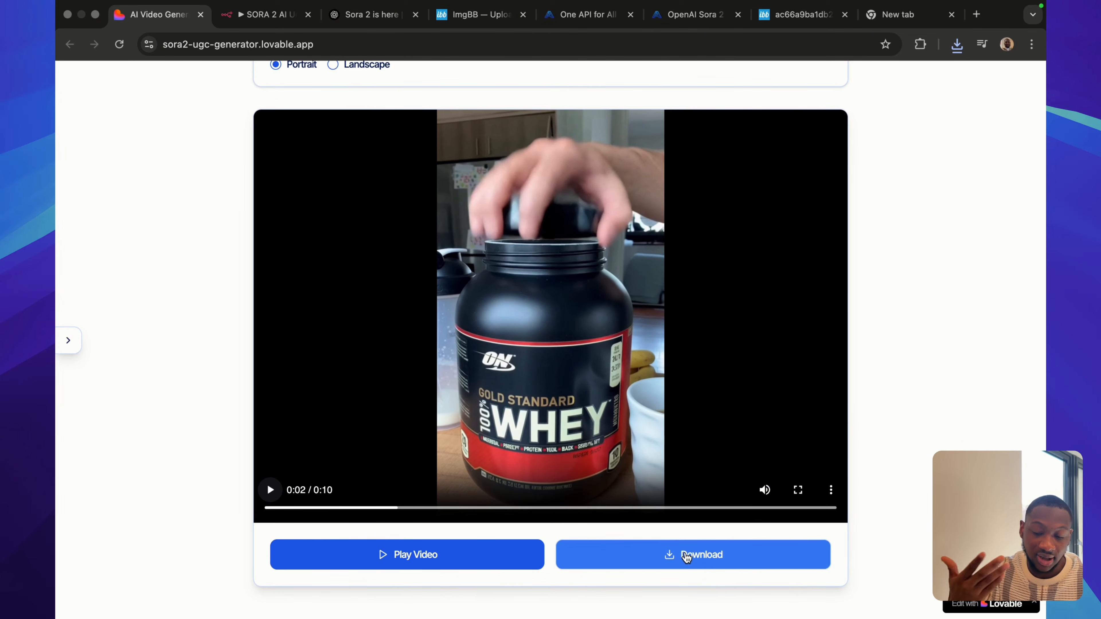
Return to n8n, open the SORA 2 AI UGC Video Generator workflow in the editor, and show the whole workflow.
{"action": "left_click", "coordinate": [272, 18]}
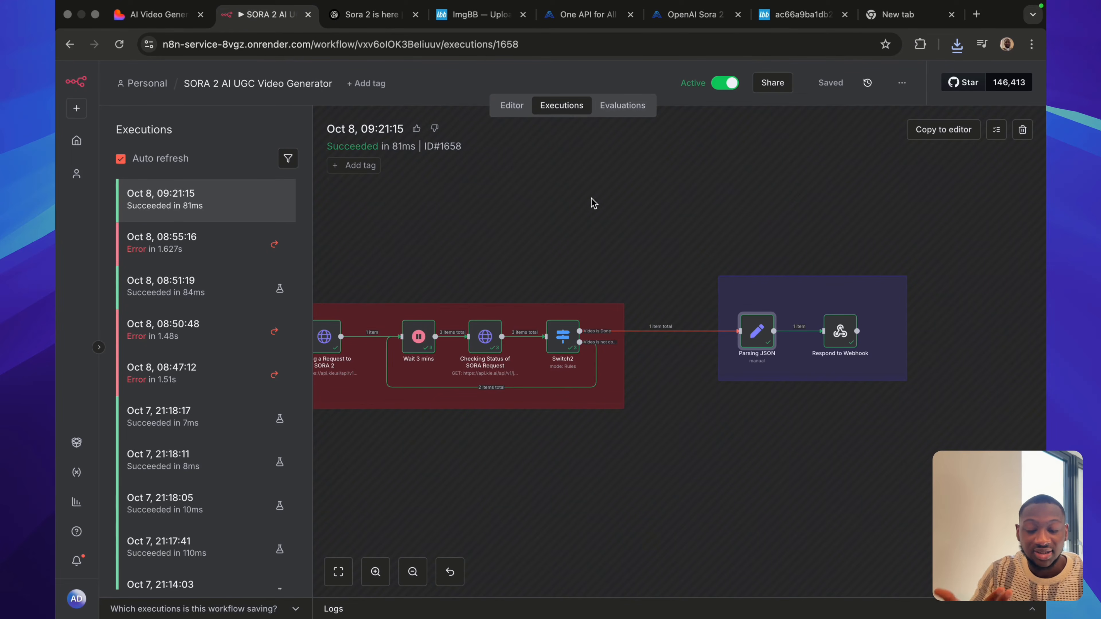
{"action": "left_click", "coordinate": [512, 112]}
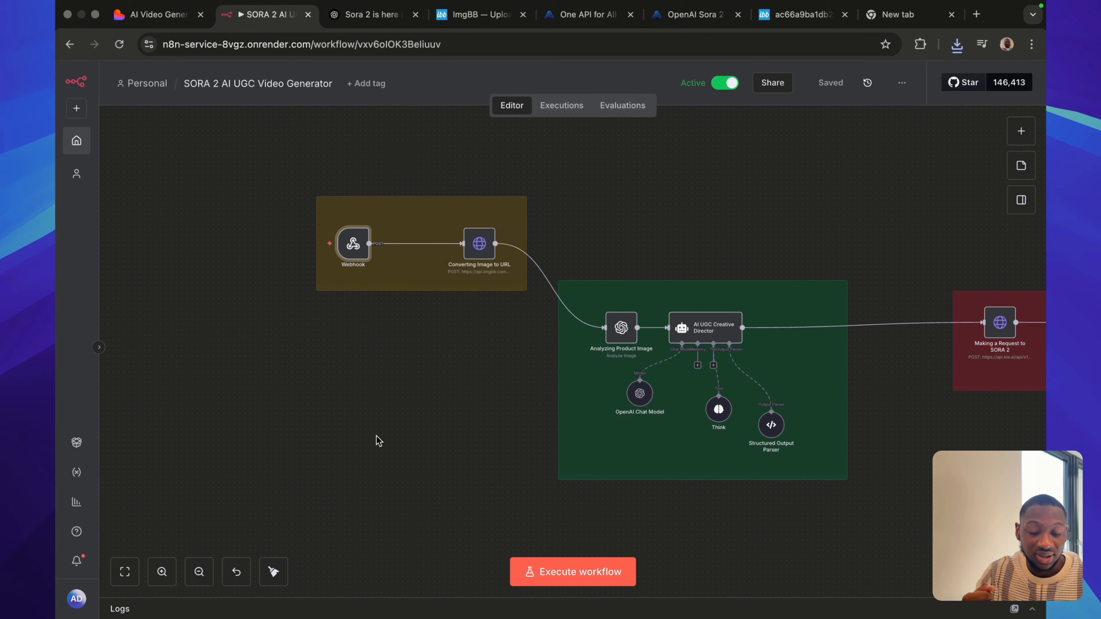
{"action": "scroll", "coordinate": [376, 443], "scroll_direction": "down", "scroll_amount": 5}
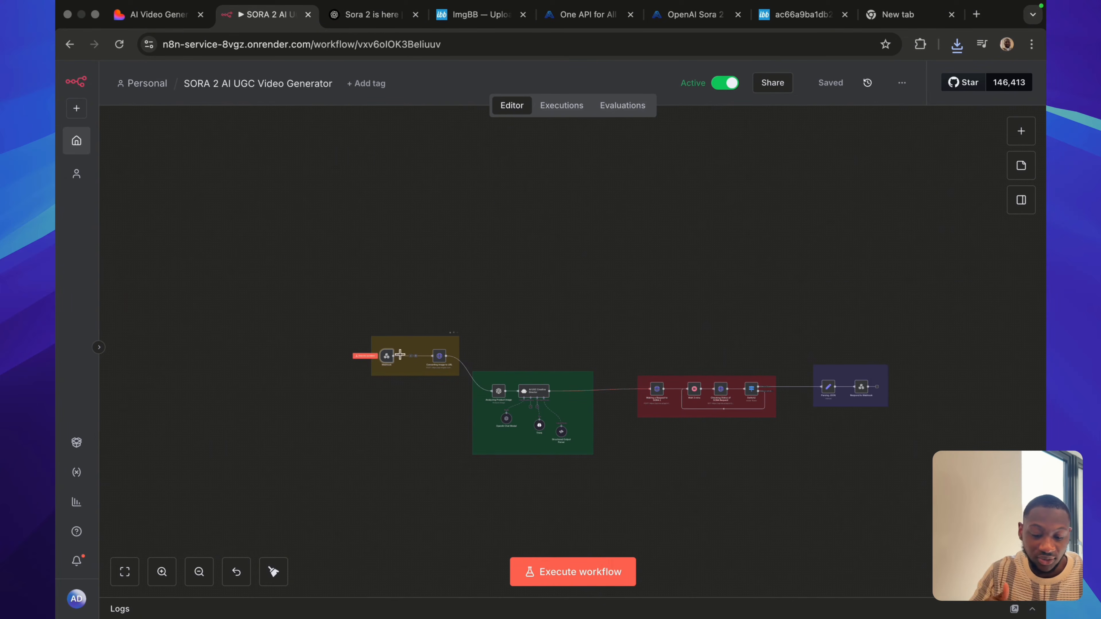
{"action": "mouse_move", "coordinate": [390, 361]}
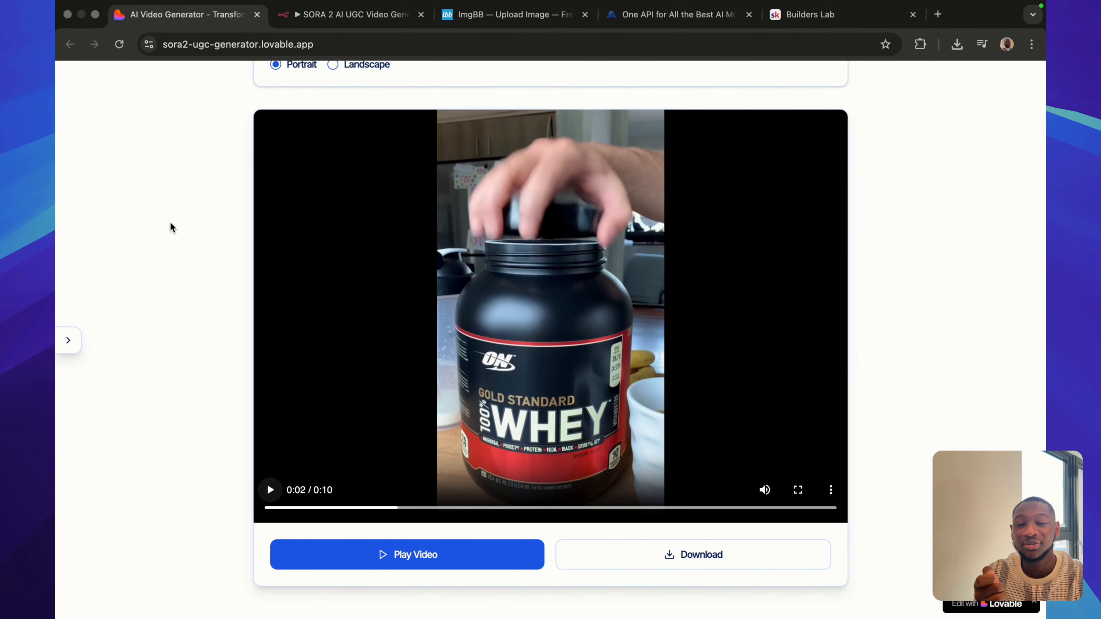
Switch to the Builders Lab community on Skool, open the SORA 2 AI UGC Generator page in its Classroom, and dismiss the enlarged image.
{"action": "left_click", "coordinate": [815, 15]}
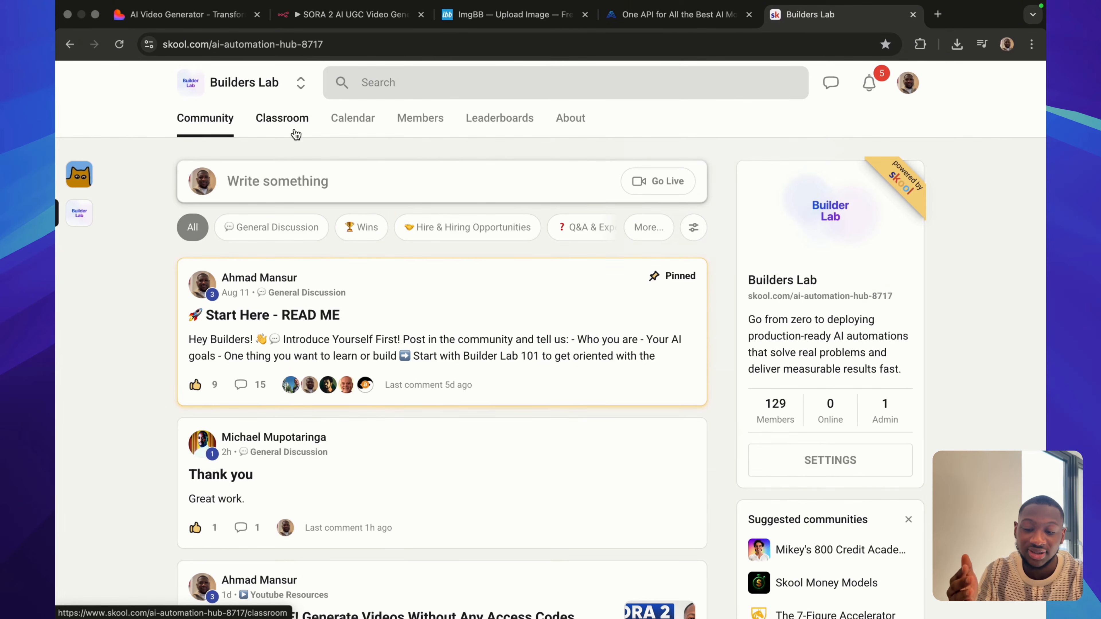
{"action": "left_click", "coordinate": [286, 126]}
{"action": "left_click", "coordinate": [525, 269]}
{"action": "left_click", "coordinate": [526, 269]}
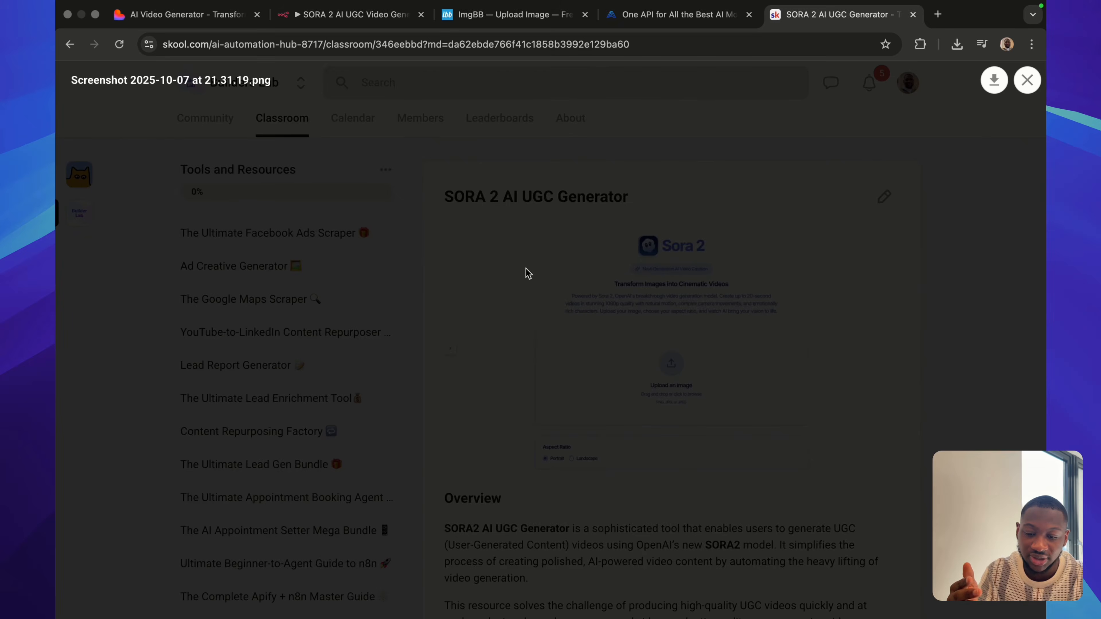
{"action": "left_click", "coordinate": [399, 113]}
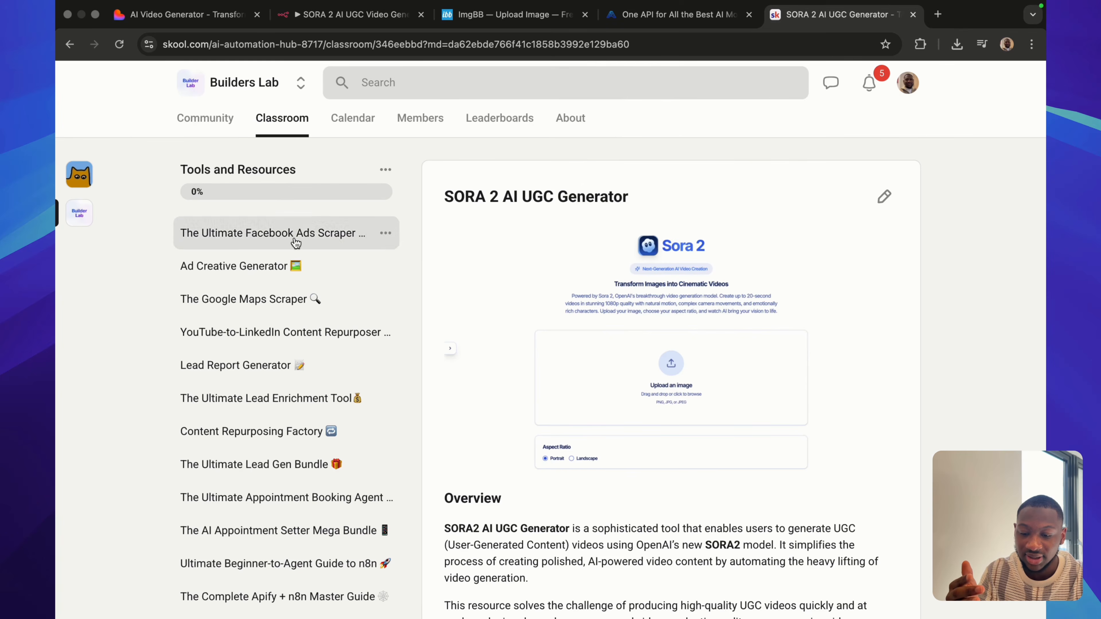
Review the resource page's overview, user guide, required accounts and download section, and open the n8n workflow file on Google Drive.
{"action": "scroll", "coordinate": [314, 434], "scroll_direction": "down", "scroll_amount": 10}
{"action": "scroll", "coordinate": [314, 433], "scroll_direction": "up", "scroll_amount": 3}
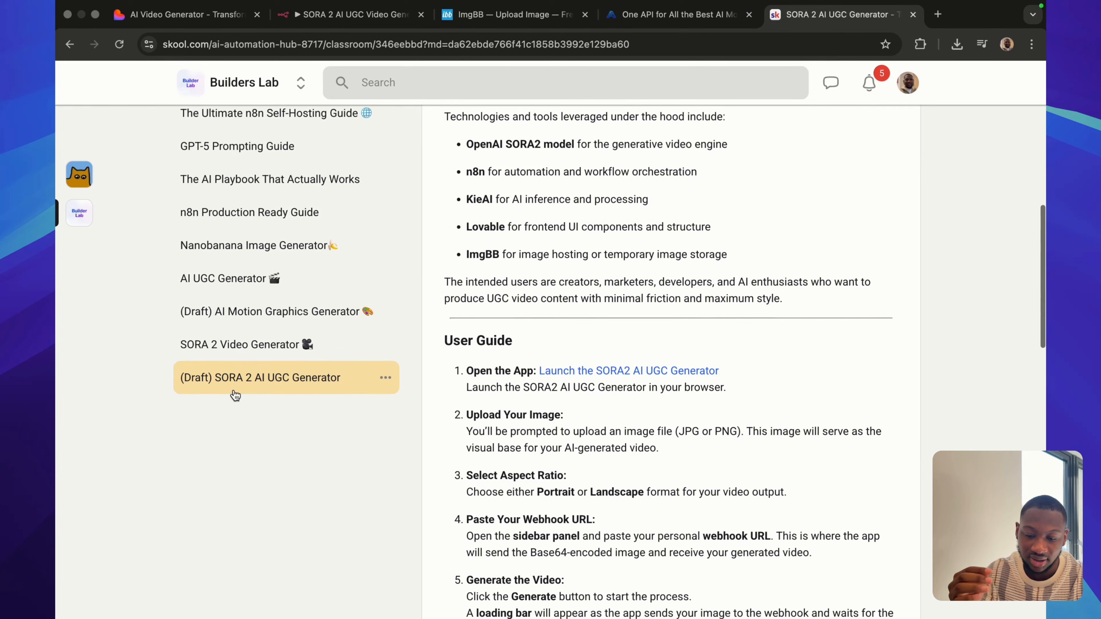
{"action": "scroll", "coordinate": [498, 365], "scroll_direction": "up", "scroll_amount": 7}
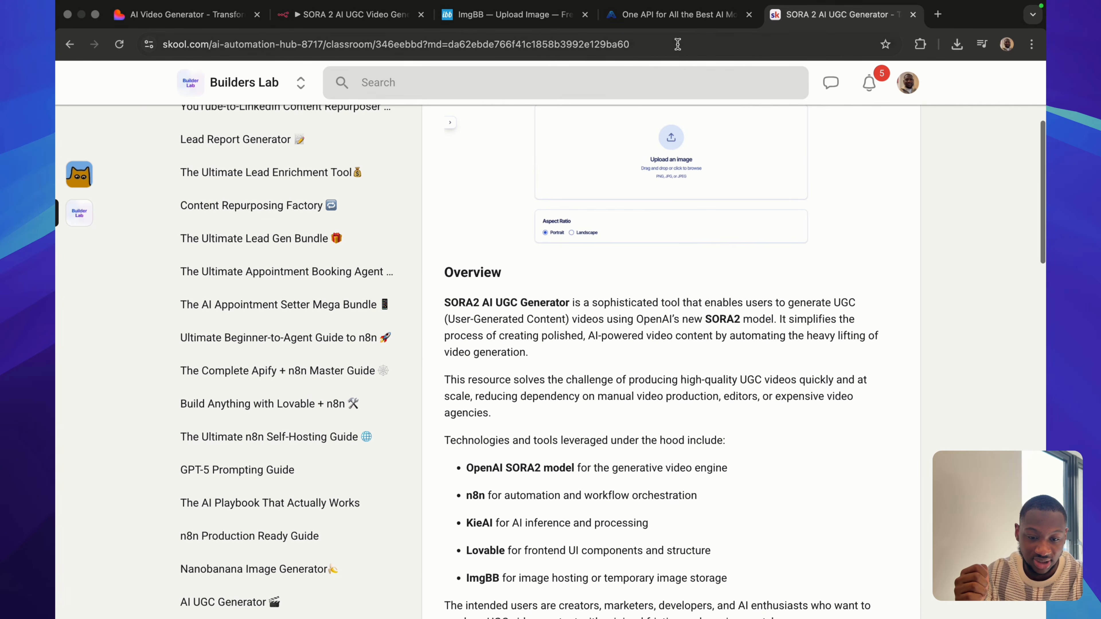
{"action": "scroll", "coordinate": [637, 312], "scroll_direction": "down", "scroll_amount": 15}
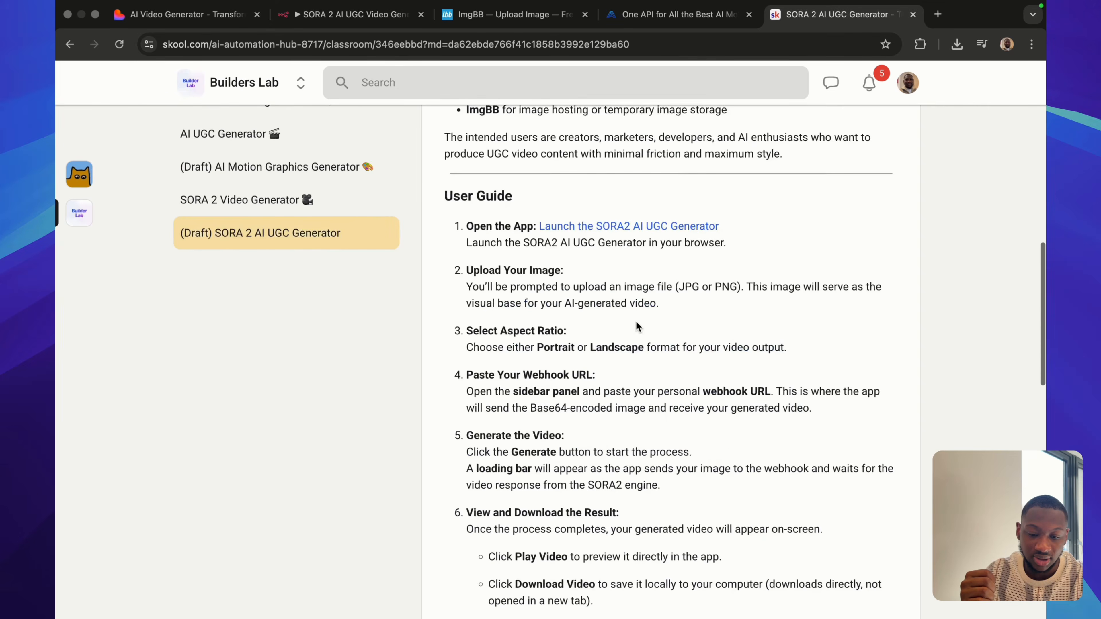
{"action": "scroll", "coordinate": [636, 321], "scroll_direction": "down", "scroll_amount": 18}
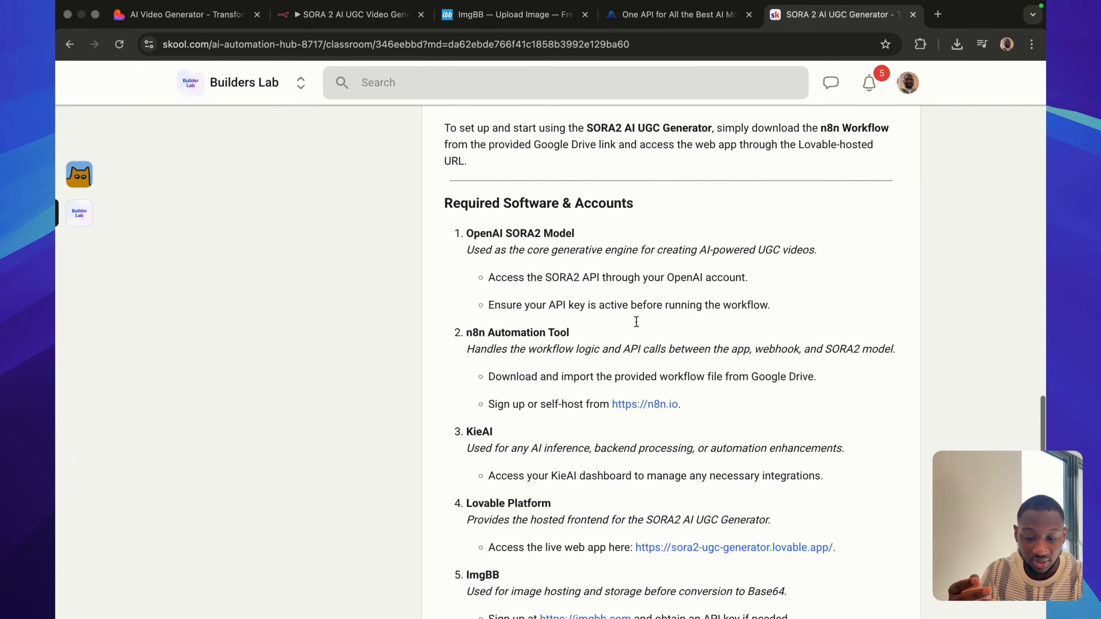
{"action": "scroll", "coordinate": [637, 328], "scroll_direction": "down", "scroll_amount": 3}
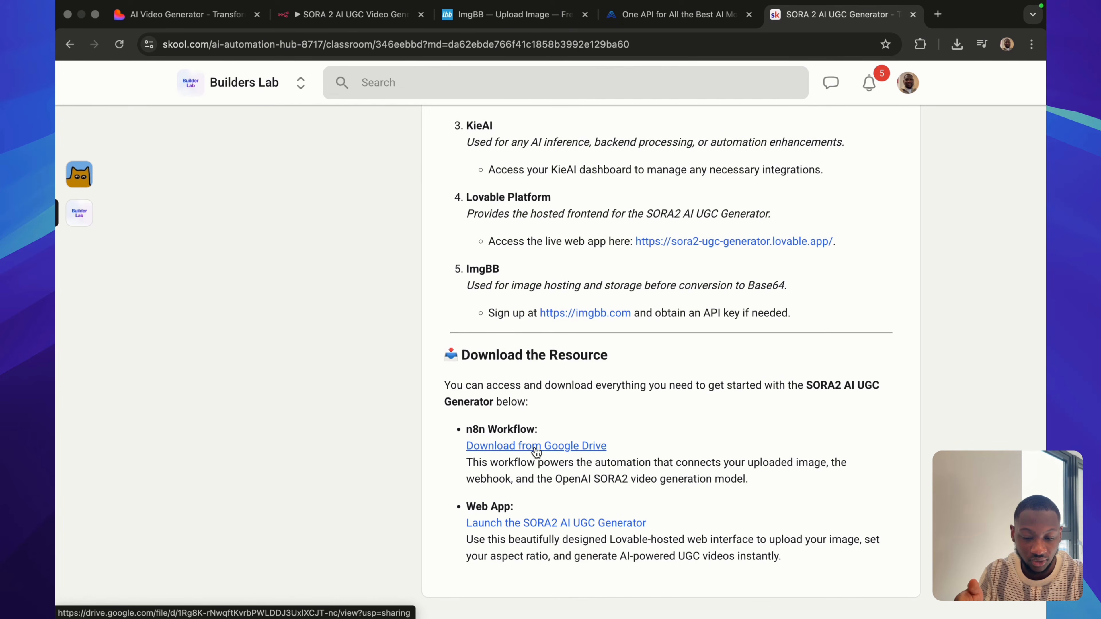
{"action": "left_click", "coordinate": [536, 447]}
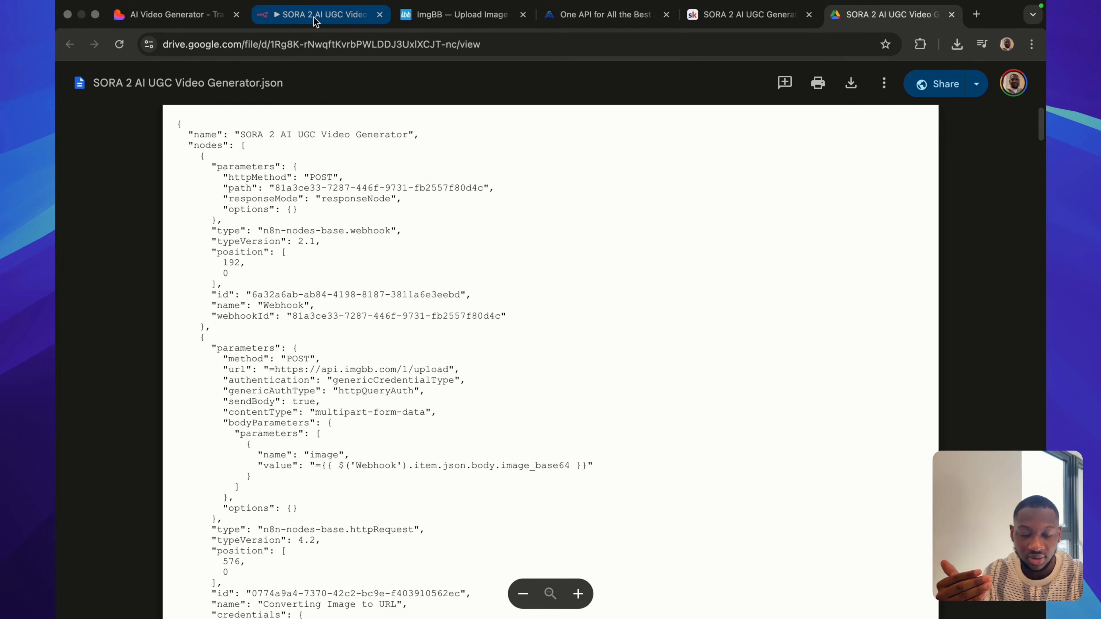
Switch back to the n8n workflow, show the Import from File option, and dismiss the list of workflow actions.
{"action": "left_click", "coordinate": [326, 22]}
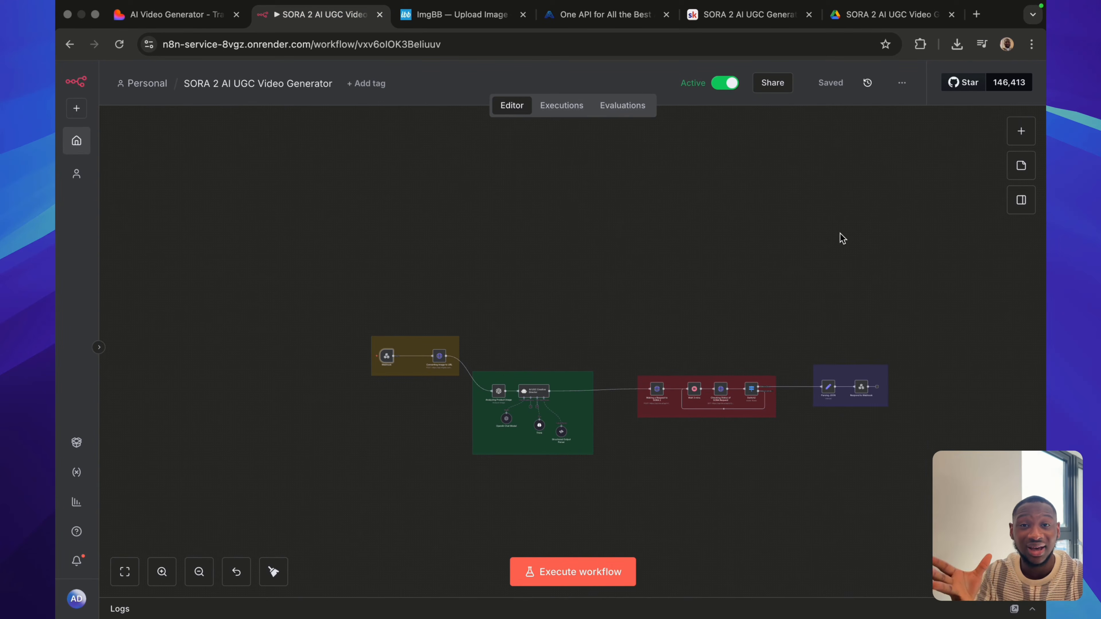
{"action": "left_click", "coordinate": [902, 82]}
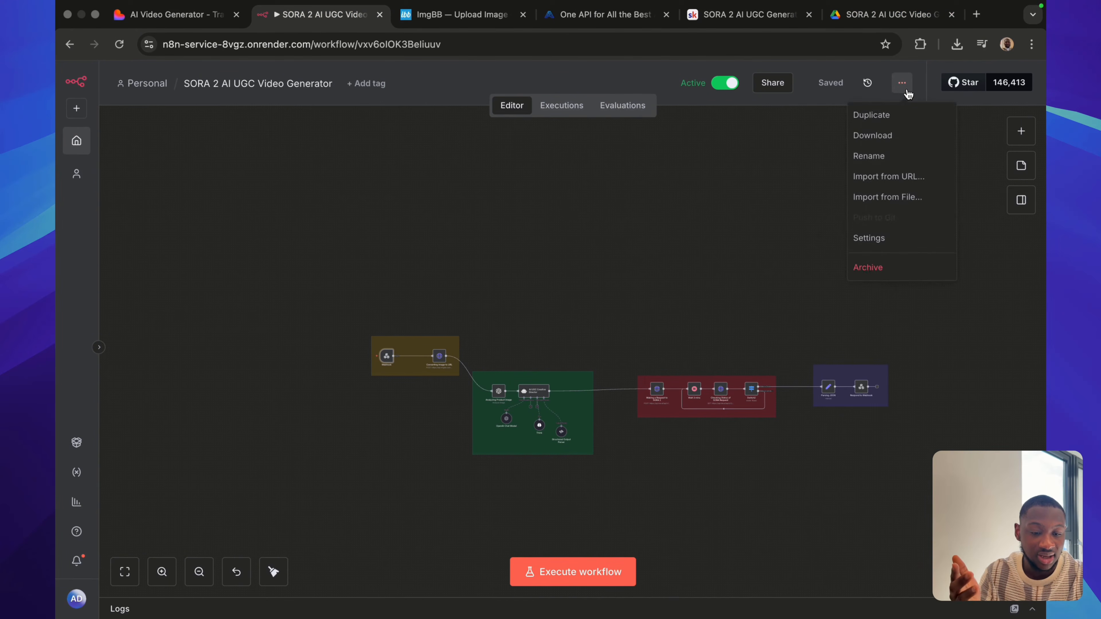
{"action": "left_click", "coordinate": [799, 206]}
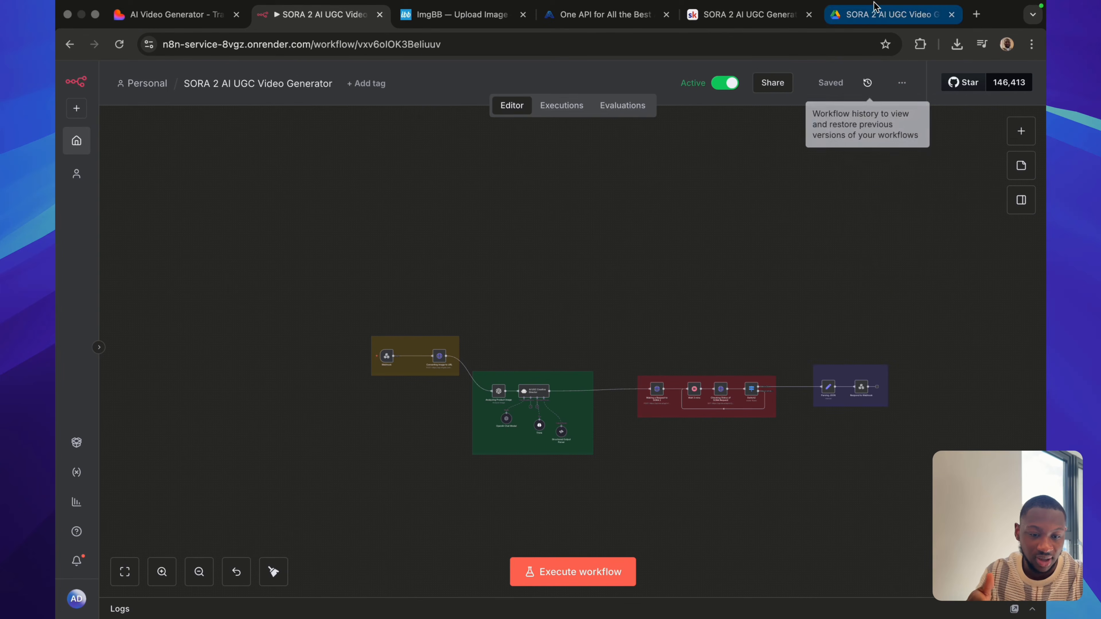
Revisit the Skool resource page, n8n workflow and Google Drive file, and launch the SORA2 AI UGC Generator web app from the resource page.
{"action": "left_click", "coordinate": [739, 23]}
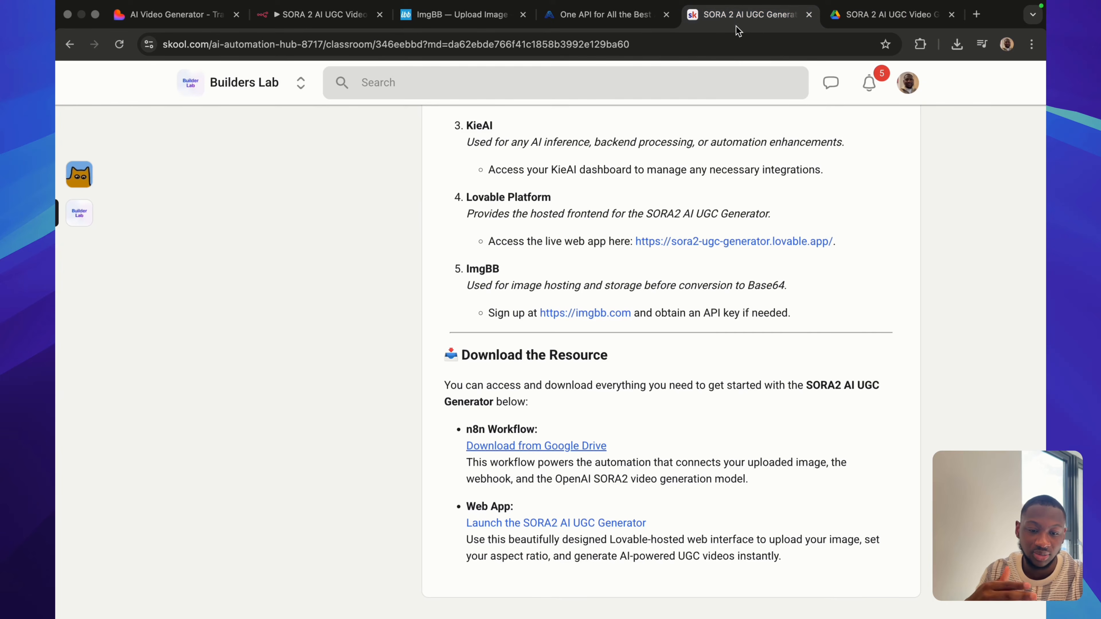
{"action": "left_click", "coordinate": [326, 18]}
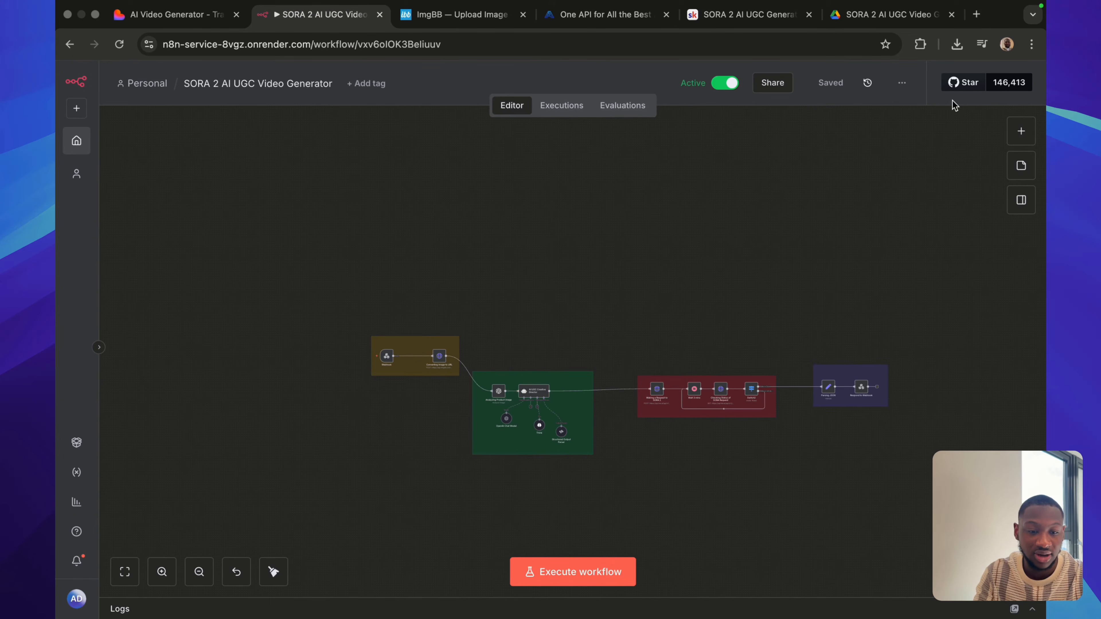
{"action": "left_click", "coordinate": [869, 22]}
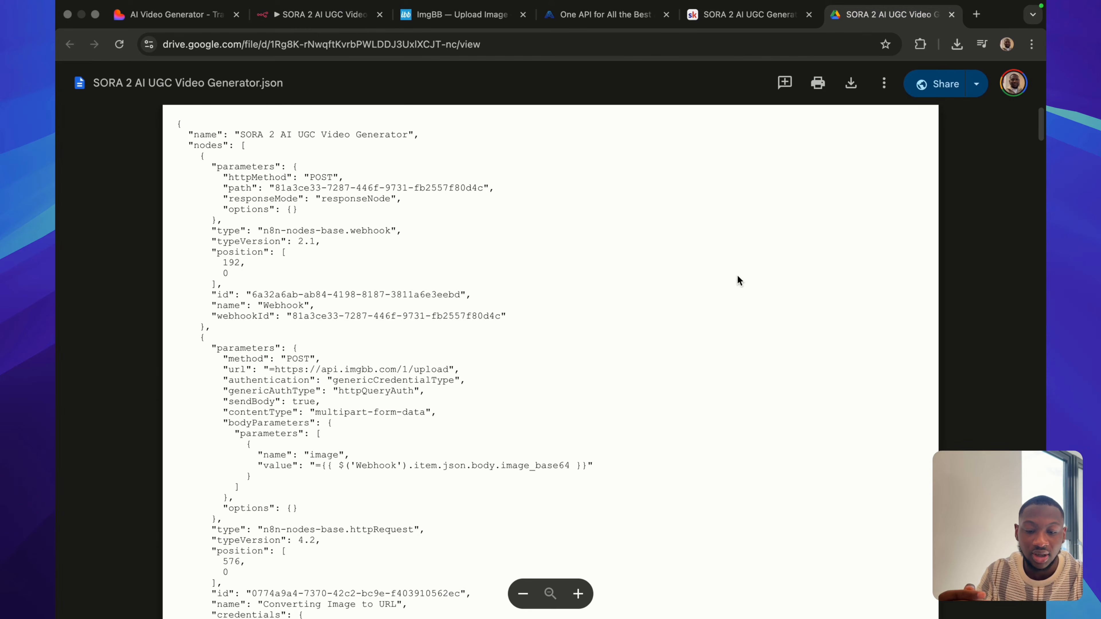
{"action": "left_click", "coordinate": [764, 19]}
{"action": "left_click", "coordinate": [557, 523]}
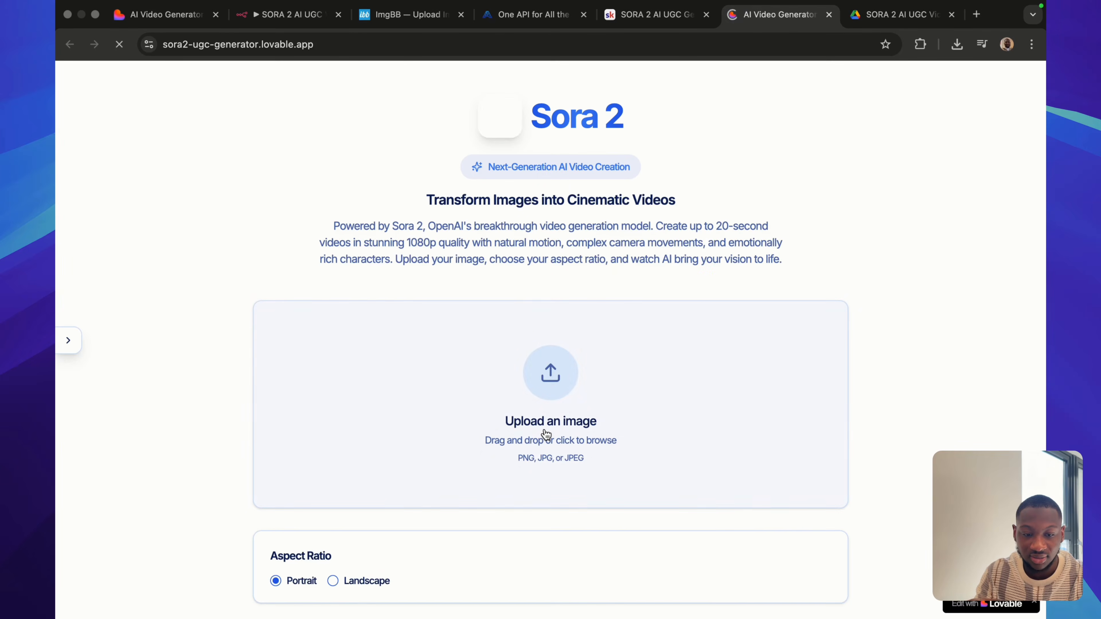
Glance at the n8n workflow, and in the newly opened web app upload the whey product screenshot from the Desktop with the Landscape aspect ratio.
{"action": "left_click", "coordinate": [301, 20]}
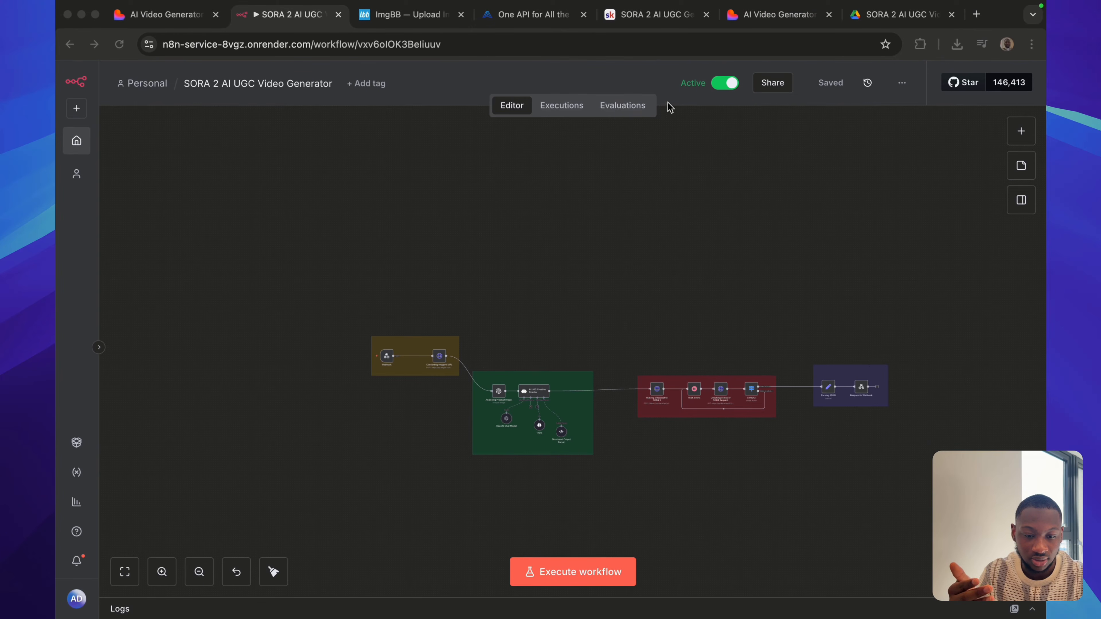
{"action": "left_click", "coordinate": [744, 16]}
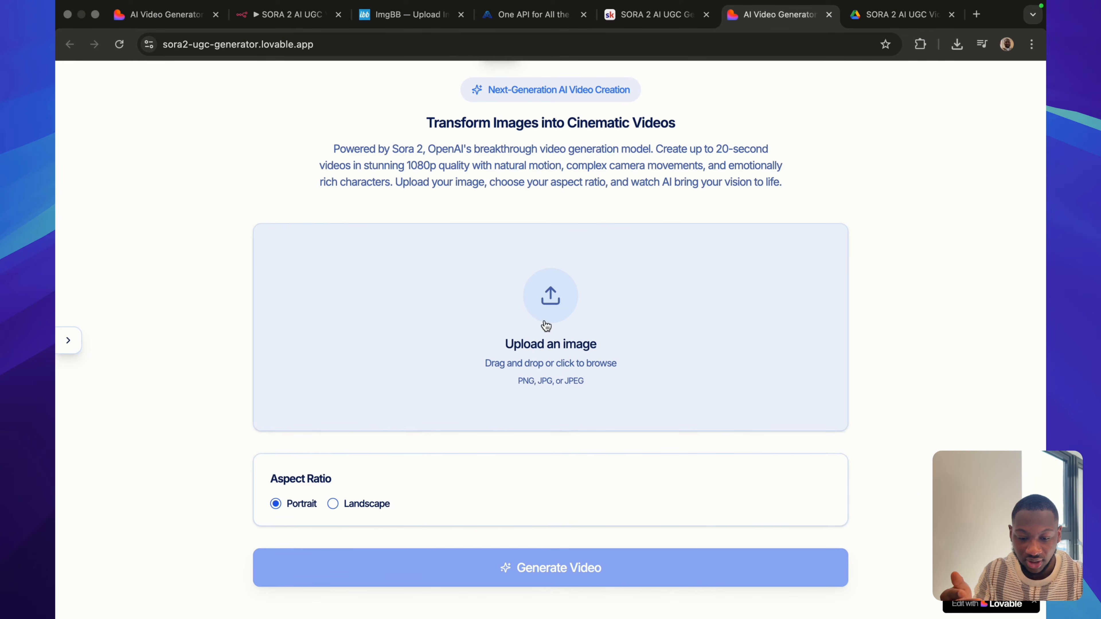
{"action": "left_click", "coordinate": [548, 295]}
{"action": "left_click", "coordinate": [416, 317]}
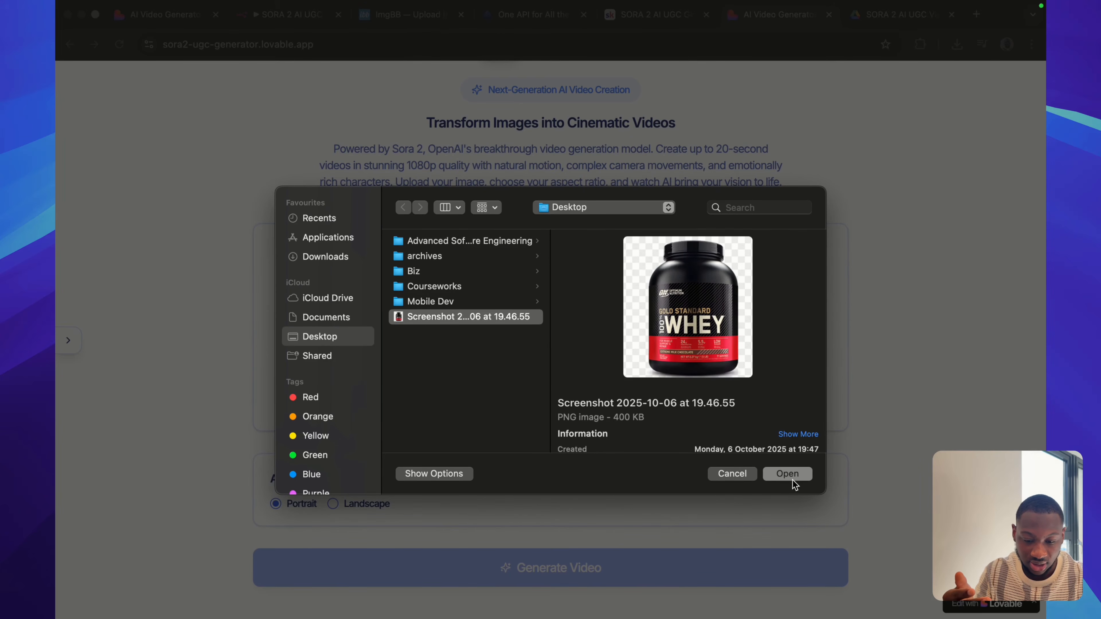
{"action": "left_click", "coordinate": [792, 477]}
{"action": "left_click", "coordinate": [333, 561]}
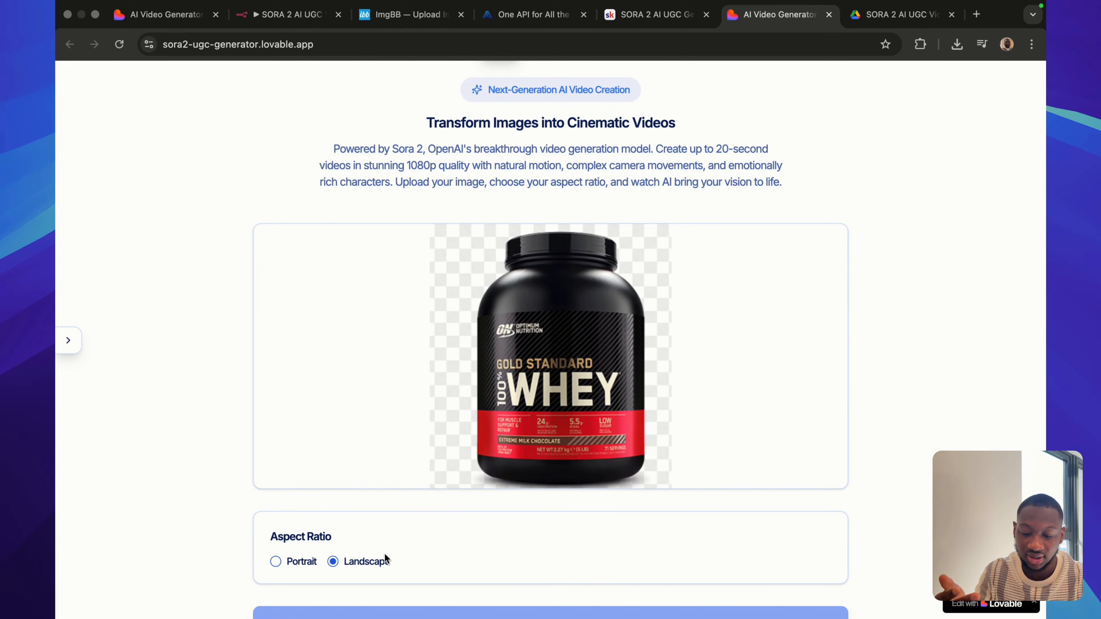
{"action": "scroll", "coordinate": [434, 547], "scroll_direction": "down", "scroll_amount": 2}
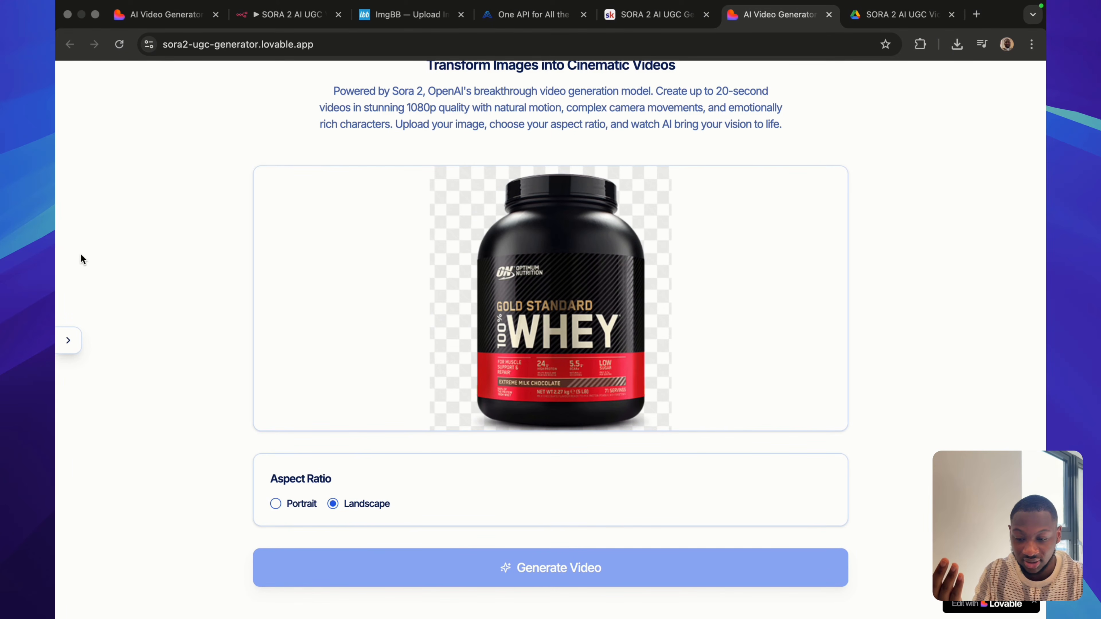
Show the web app's Webhook URL setting, dismiss it, and return to the Webhook section of the n8n workflow.
{"action": "left_click", "coordinate": [68, 340]}
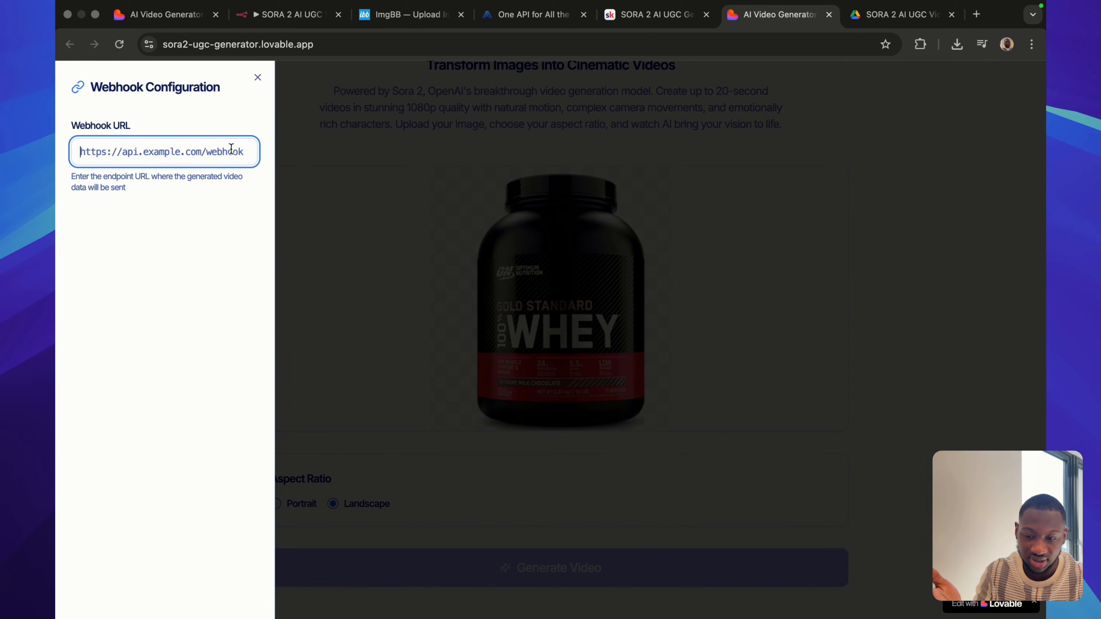
{"action": "left_click", "coordinate": [309, 158]}
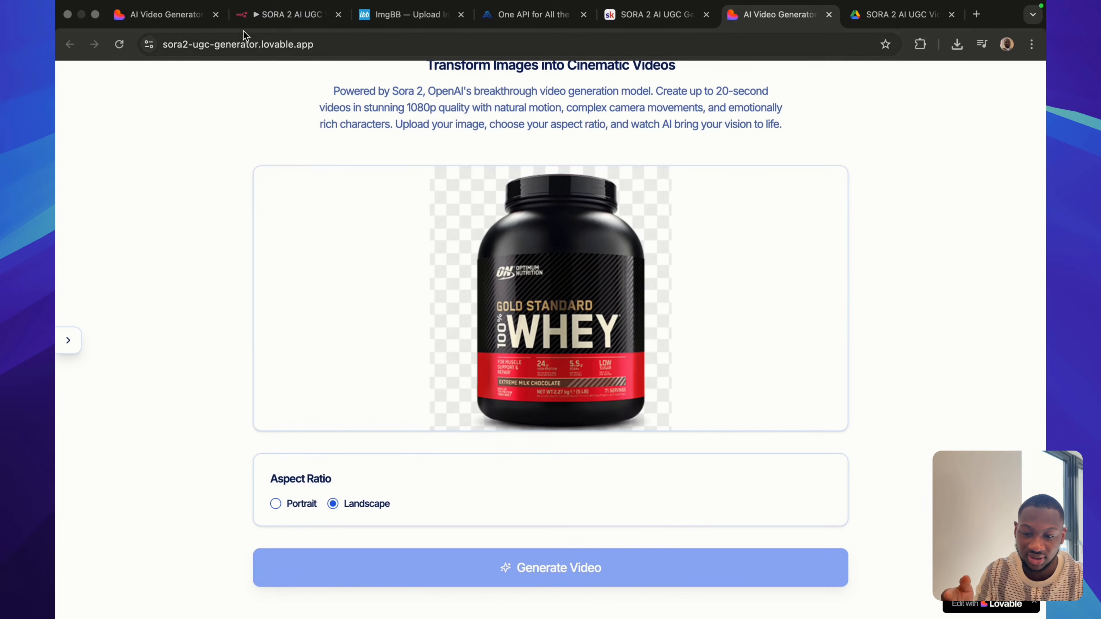
{"action": "left_click", "coordinate": [286, 14]}
{"action": "scroll", "coordinate": [417, 402], "scroll_direction": "up", "scroll_amount": 4}
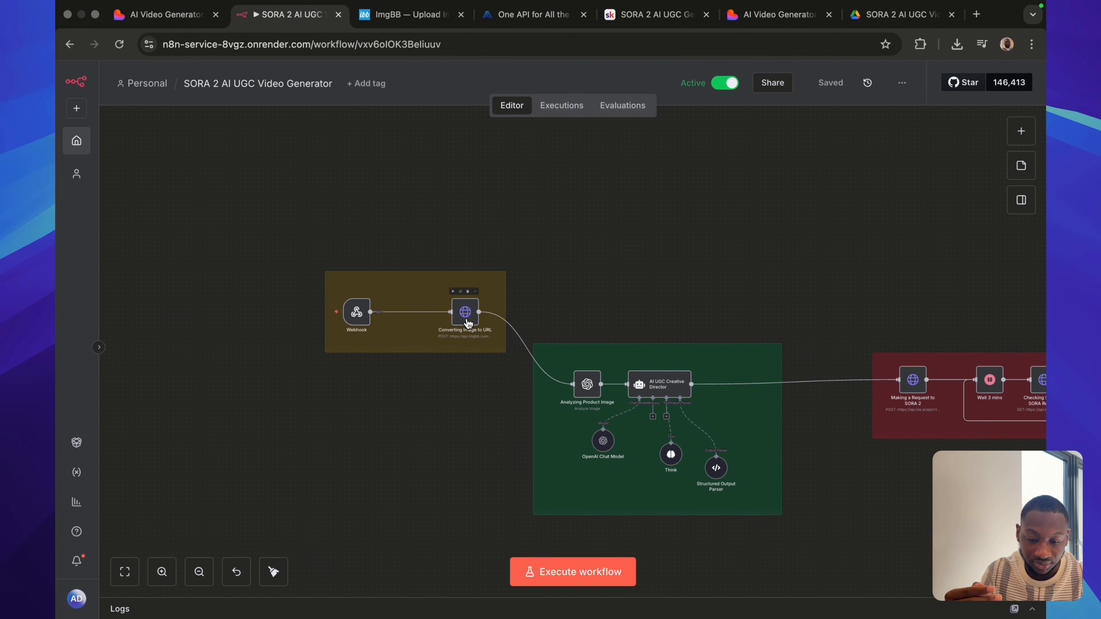
Show the ImgBB site, return to n8n and open the Converting Image to URL node.
{"action": "left_click", "coordinate": [414, 16]}
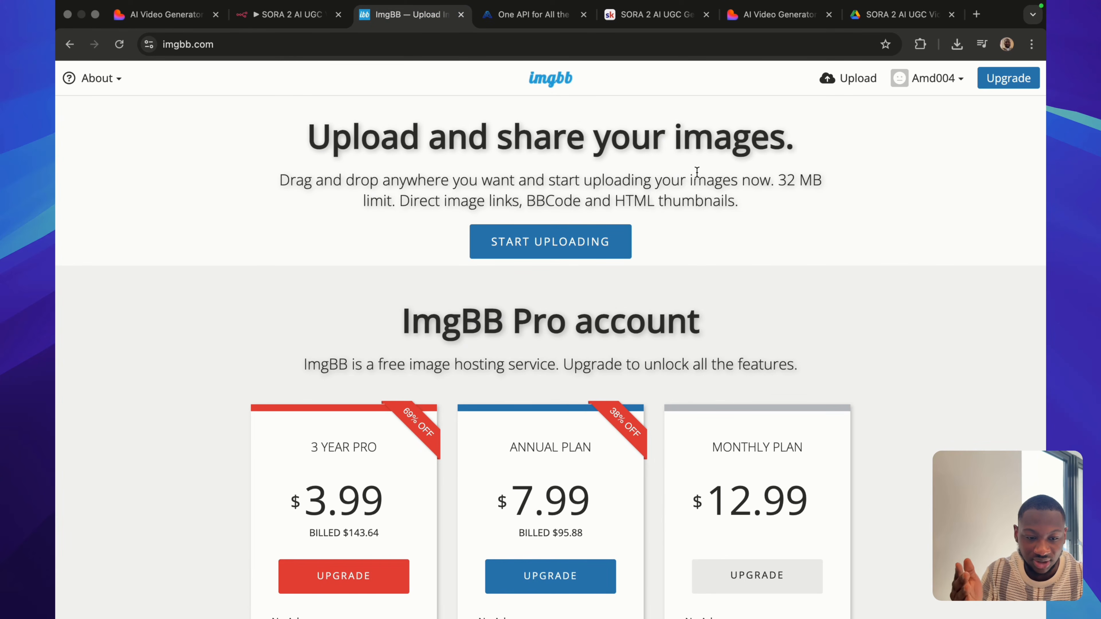
{"action": "left_click", "coordinate": [286, 14]}
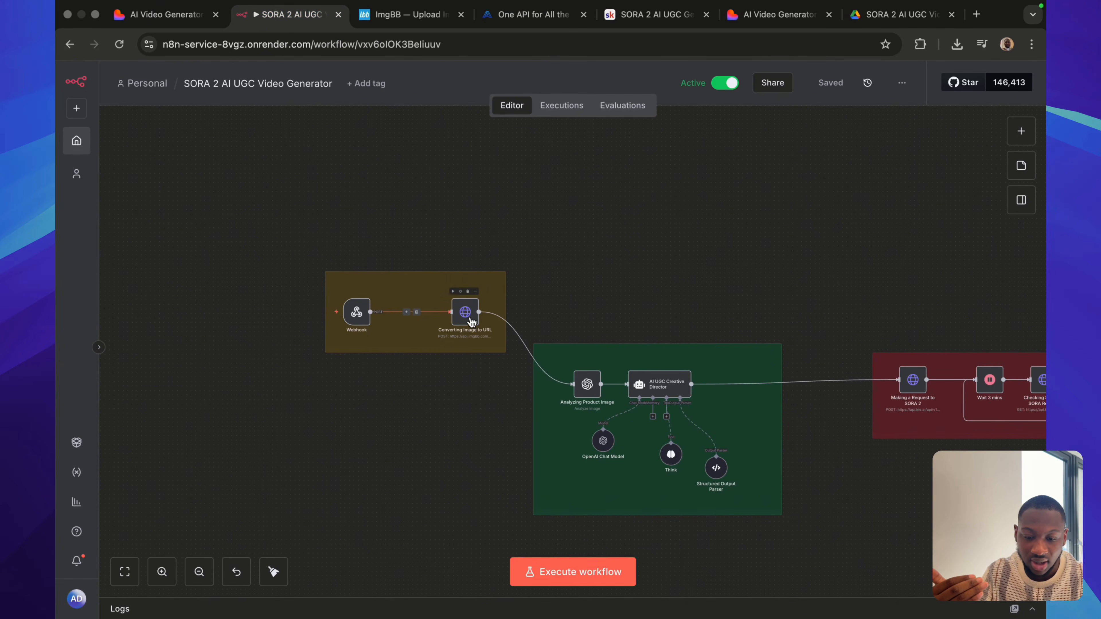
{"action": "double_click", "coordinate": [471, 321]}
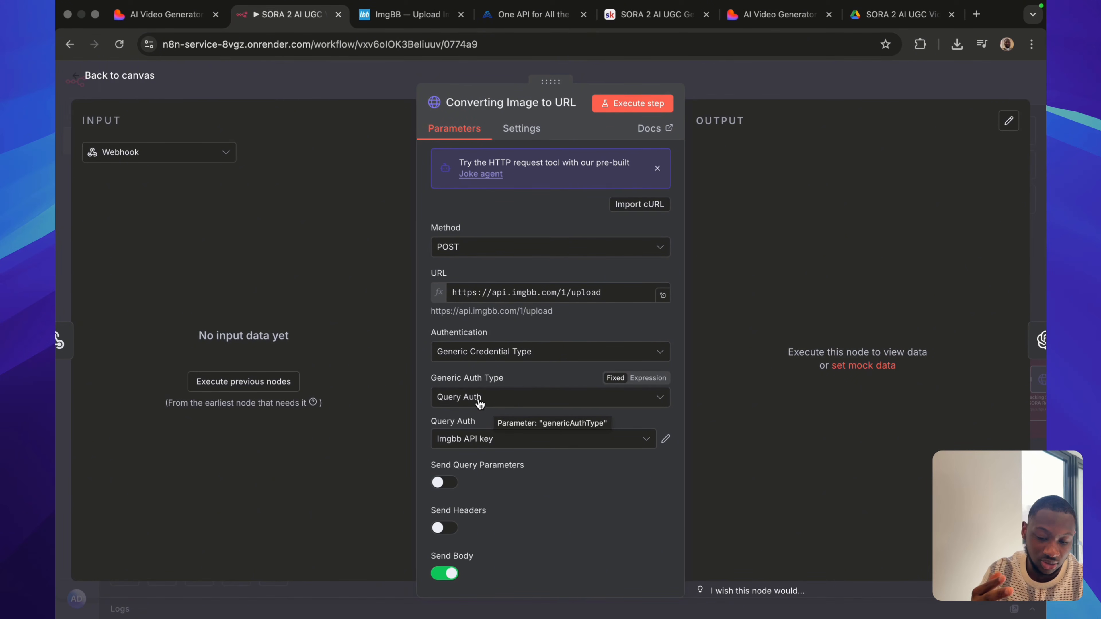
Show the form for creating a new Query Auth credential and close it without saving.
{"action": "left_click", "coordinate": [498, 441]}
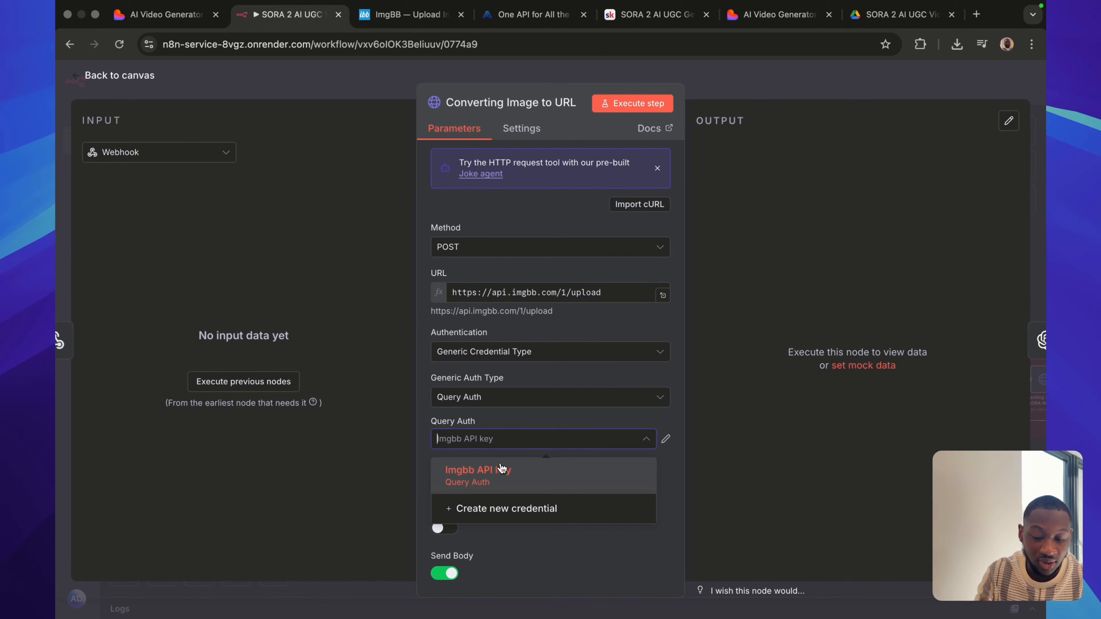
{"action": "left_click", "coordinate": [494, 509]}
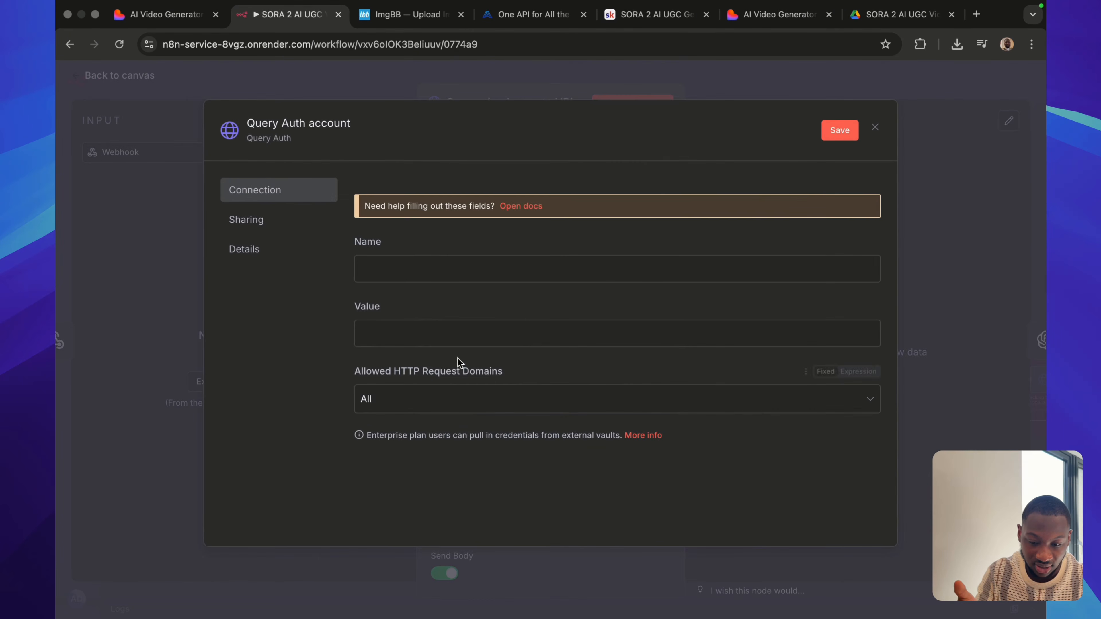
{"action": "left_click", "coordinate": [400, 267]}
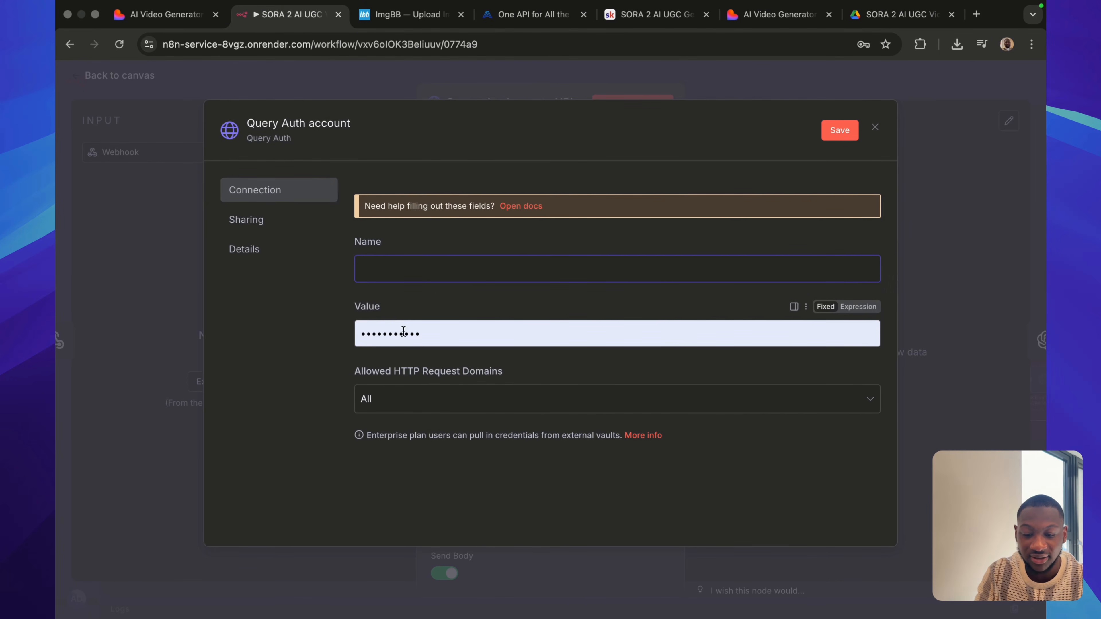
{"action": "left_click", "coordinate": [876, 128]}
{"action": "left_click", "coordinate": [598, 381]}
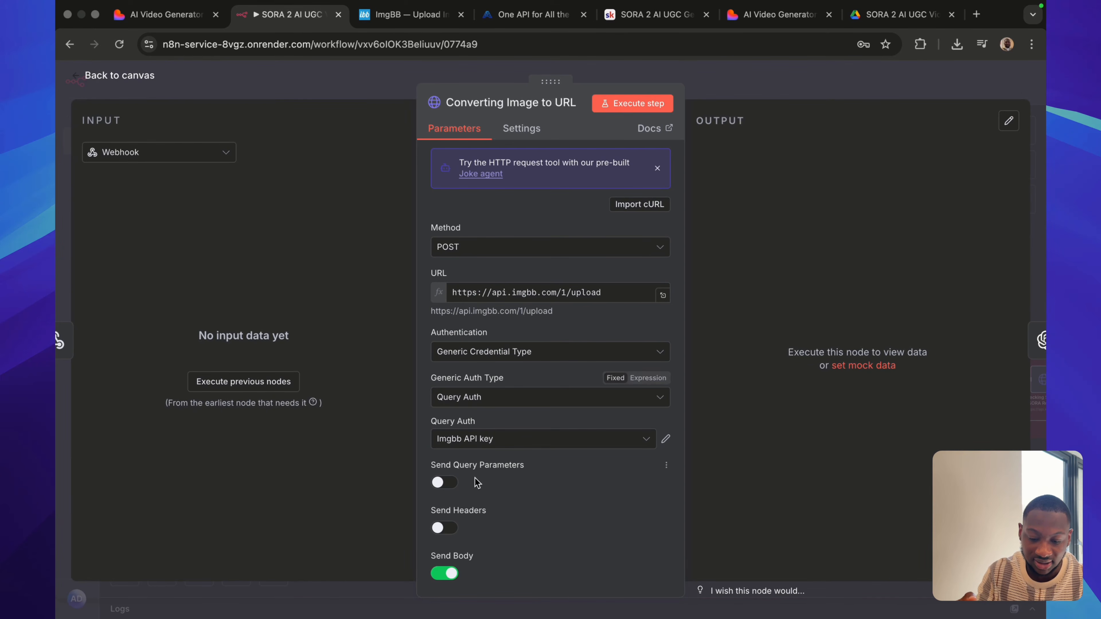
Enable Send Query Parameters to show its Name and Value fields, and disable the option again.
{"action": "left_click", "coordinate": [444, 483]}
{"action": "scroll", "coordinate": [548, 490], "scroll_direction": "down", "scroll_amount": 3}
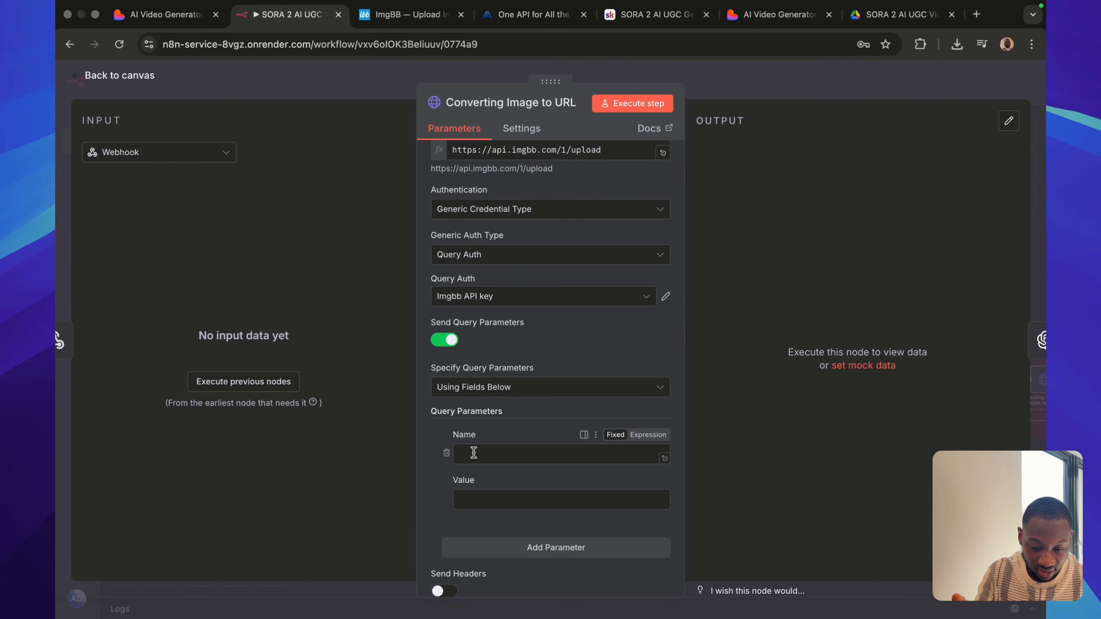
{"action": "left_click", "coordinate": [478, 495]}
{"action": "left_click", "coordinate": [445, 341]}
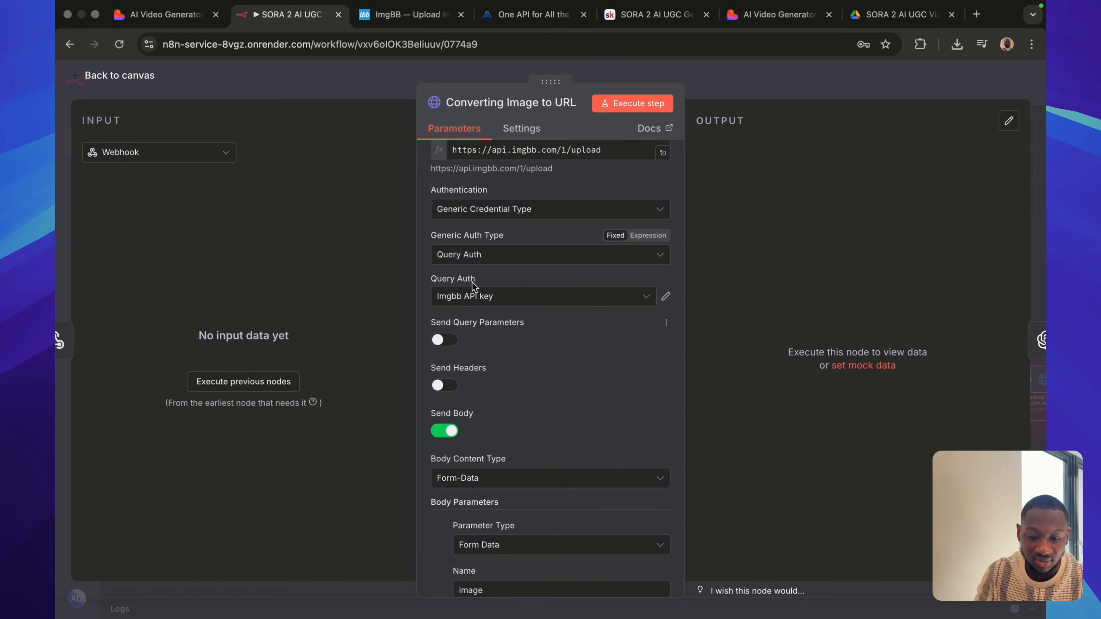
Review the body parameters of the Converting Image to URL node and the settings of the Analyzing Product Image node, closing each one.
{"action": "scroll", "coordinate": [567, 352], "scroll_direction": "down", "scroll_amount": 2}
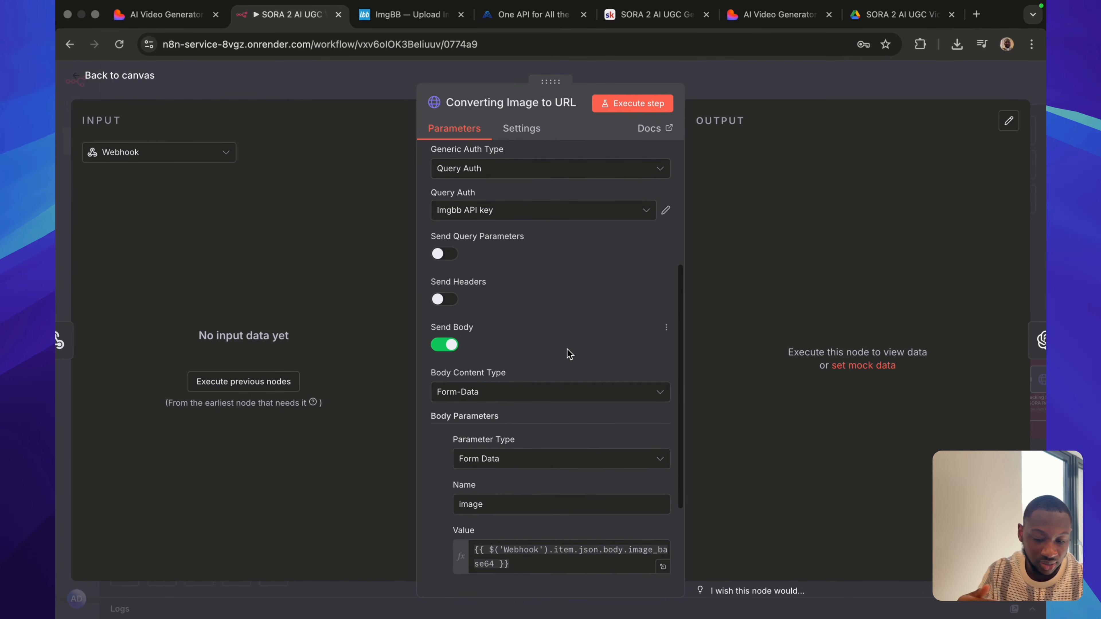
{"action": "left_click", "coordinate": [768, 90]}
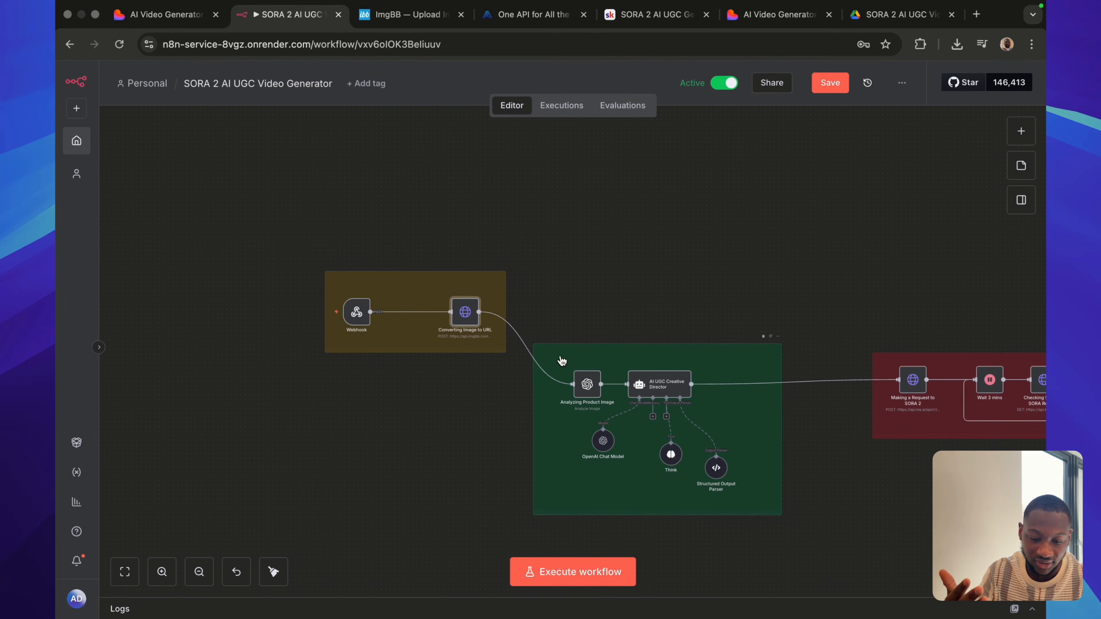
{"action": "double_click", "coordinate": [588, 384]}
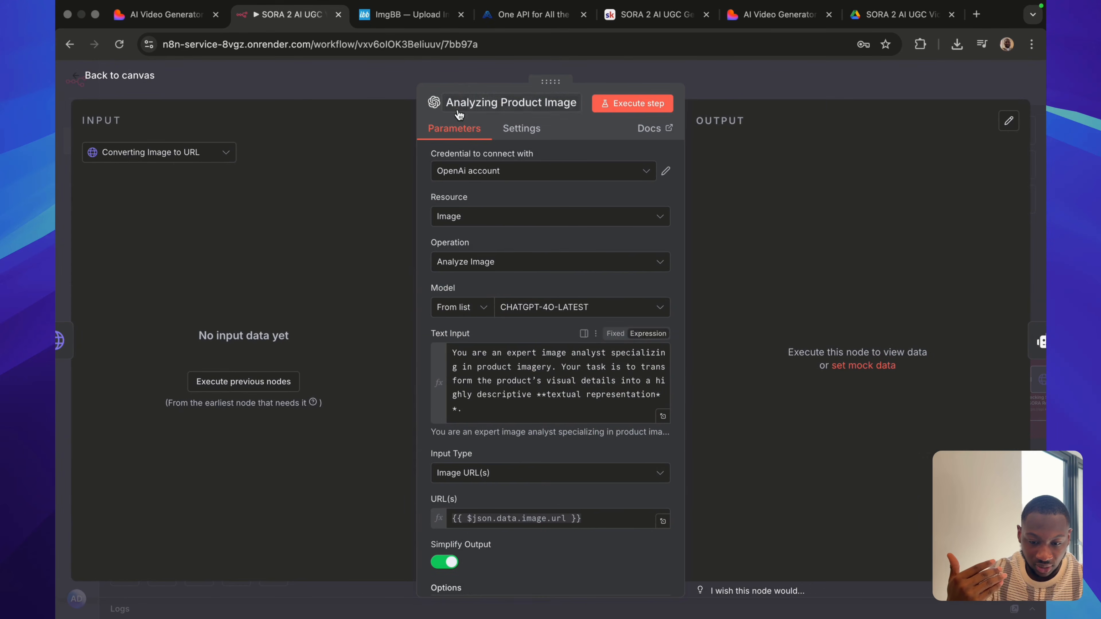
{"action": "left_click", "coordinate": [772, 77]}
Open the Making a Request to SORA 2 node, show the kie.ai site and the generated whey video, and return to the node.
{"action": "scroll", "coordinate": [730, 221], "scroll_direction": "right", "scroll_amount": 3}
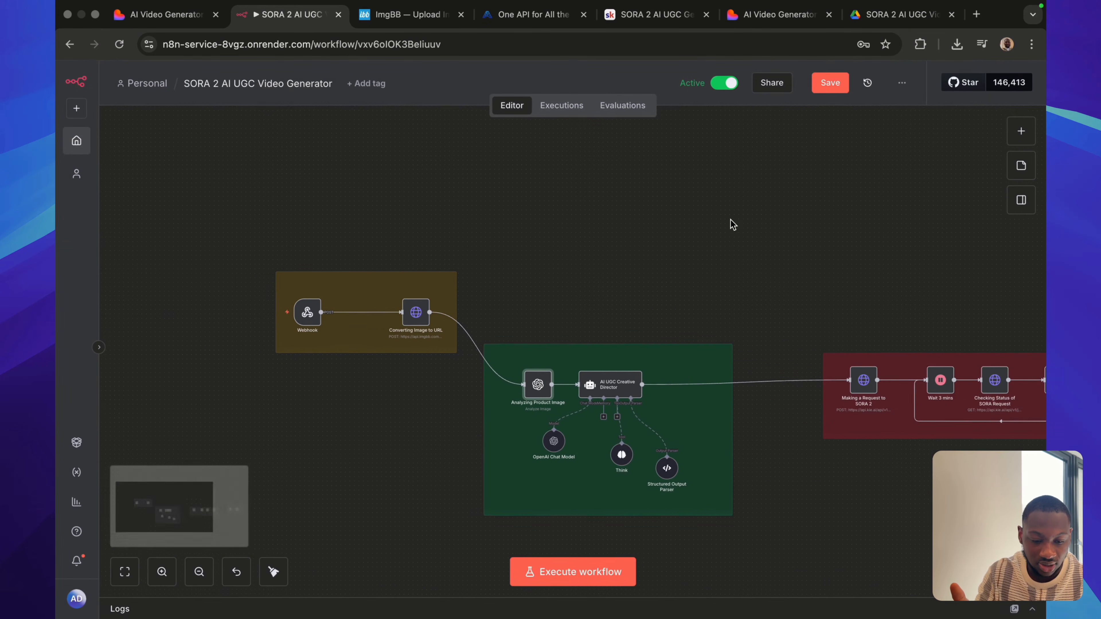
{"action": "scroll", "coordinate": [637, 290], "scroll_direction": "right", "scroll_amount": 5}
{"action": "double_click", "coordinate": [618, 378]}
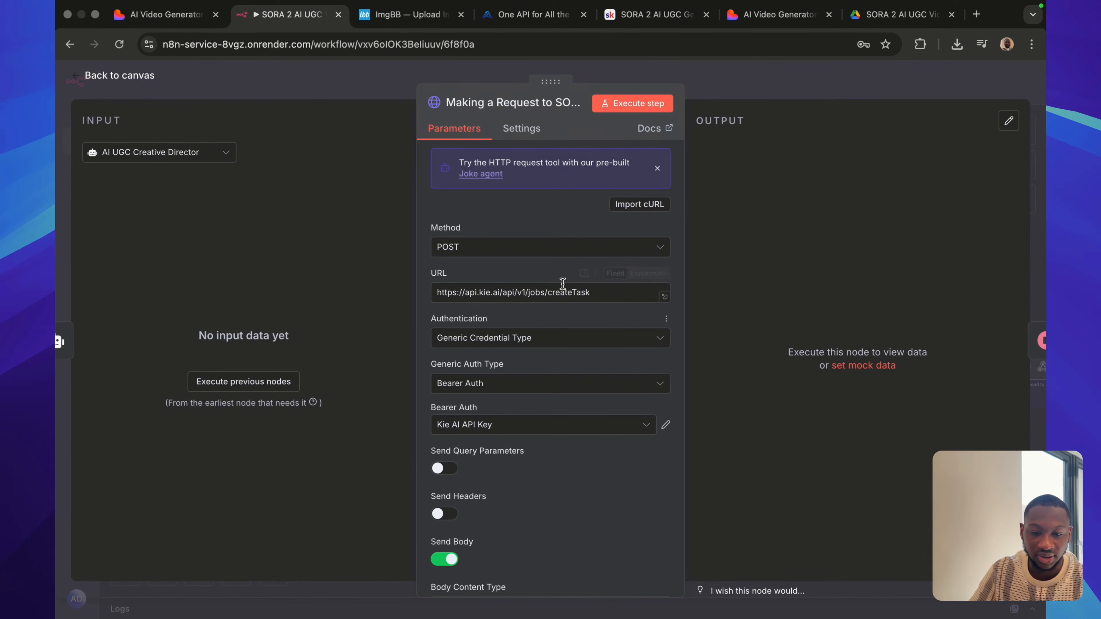
{"action": "left_click", "coordinate": [519, 18]}
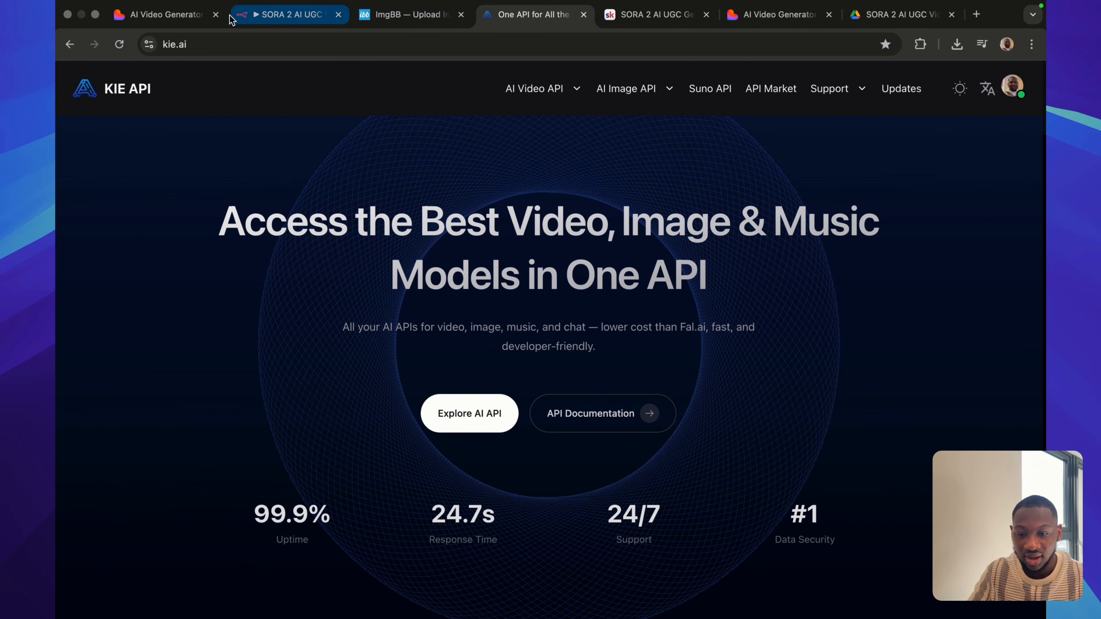
{"action": "left_click", "coordinate": [200, 19]}
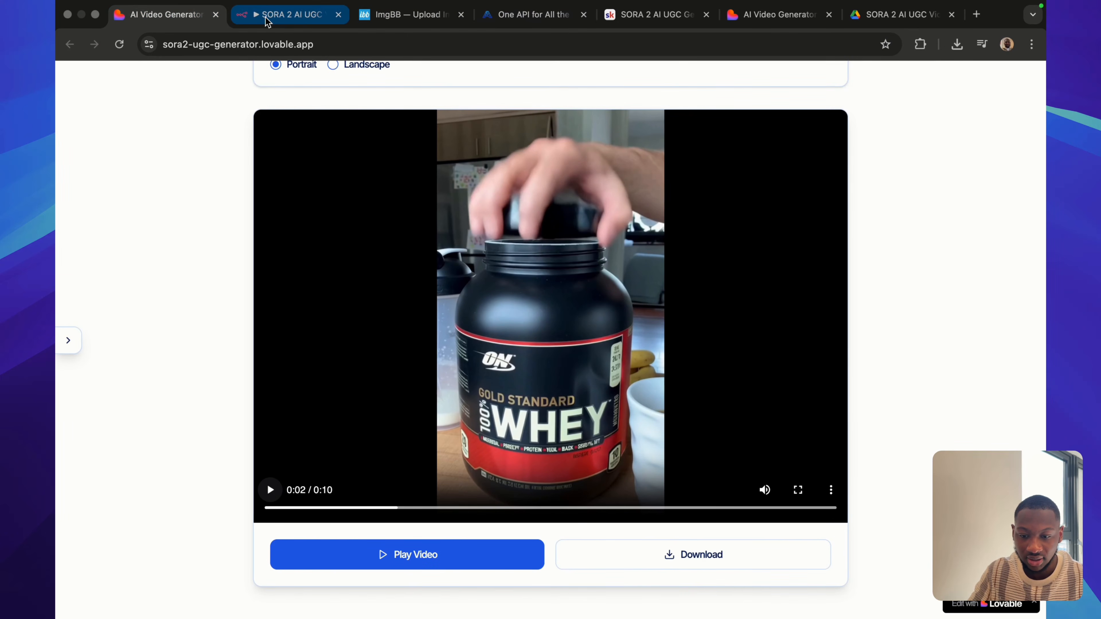
{"action": "left_click", "coordinate": [268, 18]}
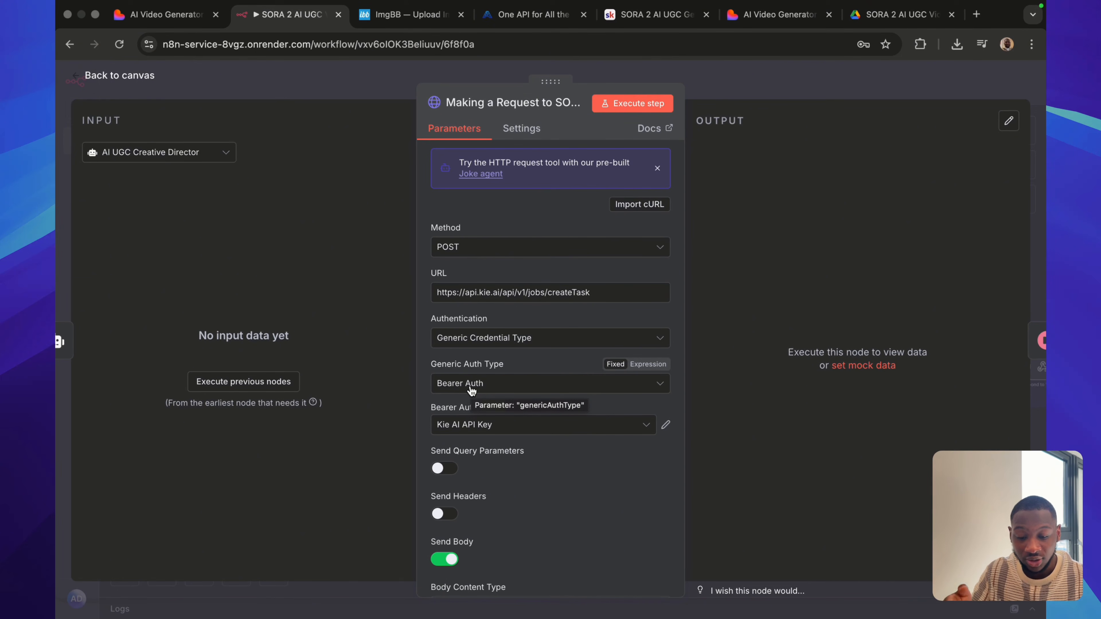
Show the node's Bearer Auth credential choices and the form for a new bearer credential, and close the form without saving.
{"action": "left_click", "coordinate": [489, 423]}
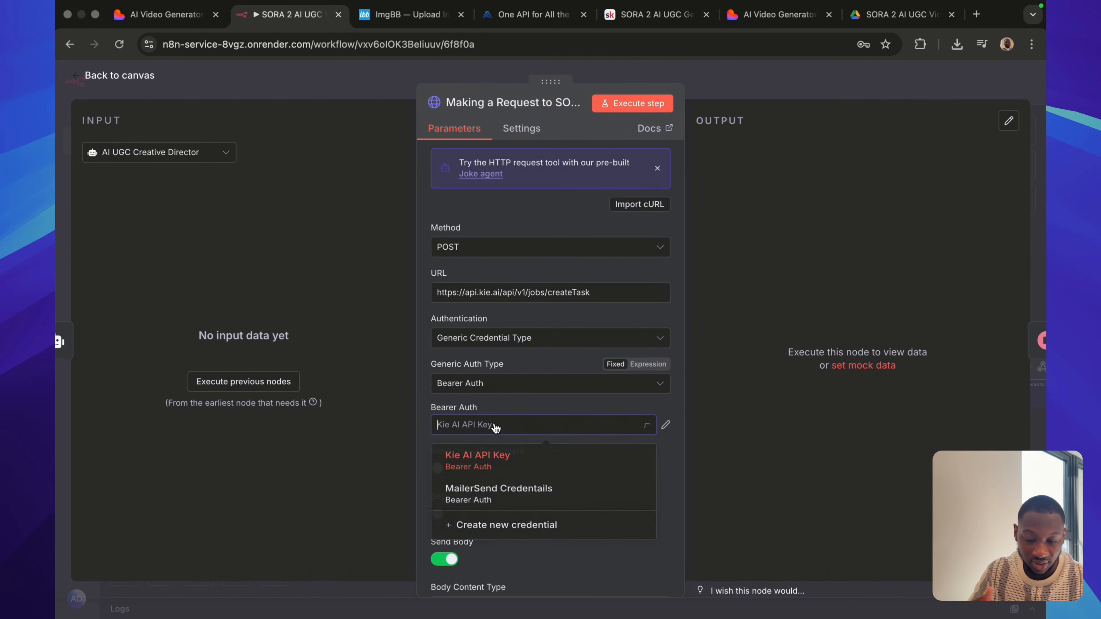
{"action": "left_click", "coordinate": [494, 397]}
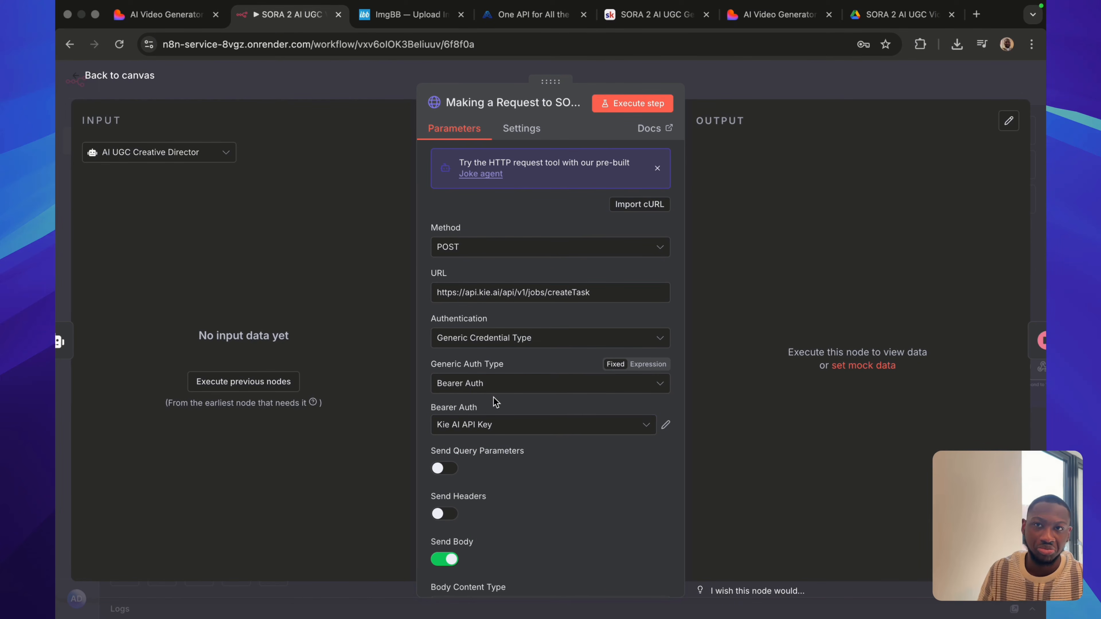
{"action": "left_click", "coordinate": [480, 420]}
{"action": "left_click", "coordinate": [480, 535]}
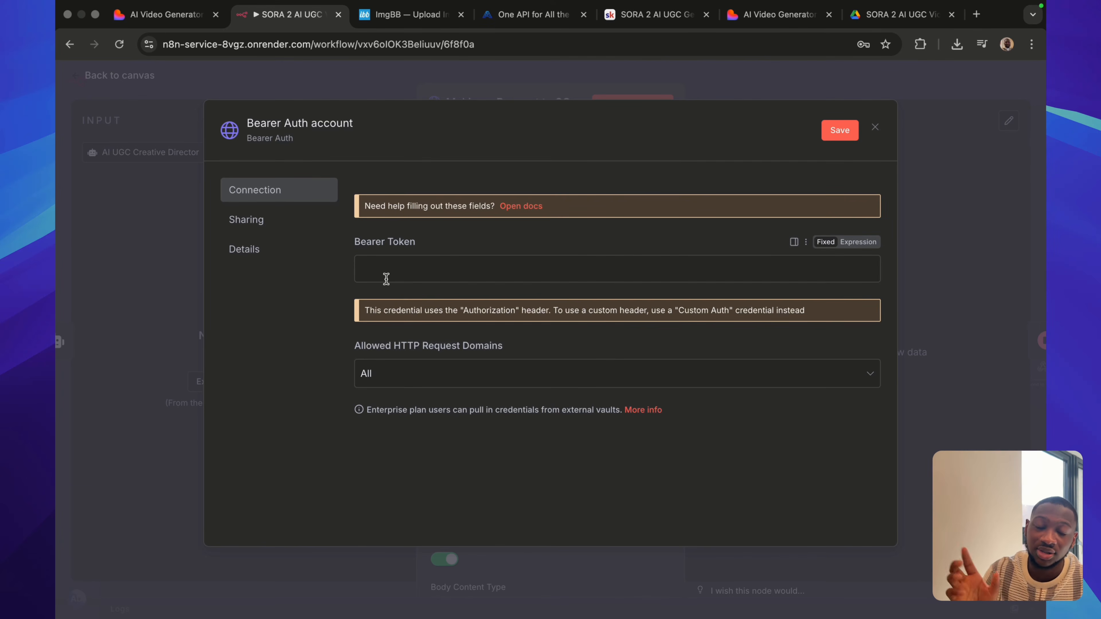
{"action": "left_click", "coordinate": [875, 127]}
Show the saved Bearer Auth credentials and the available generic auth types, and close the SORA 2 request node.
{"action": "left_click", "coordinate": [508, 429]}
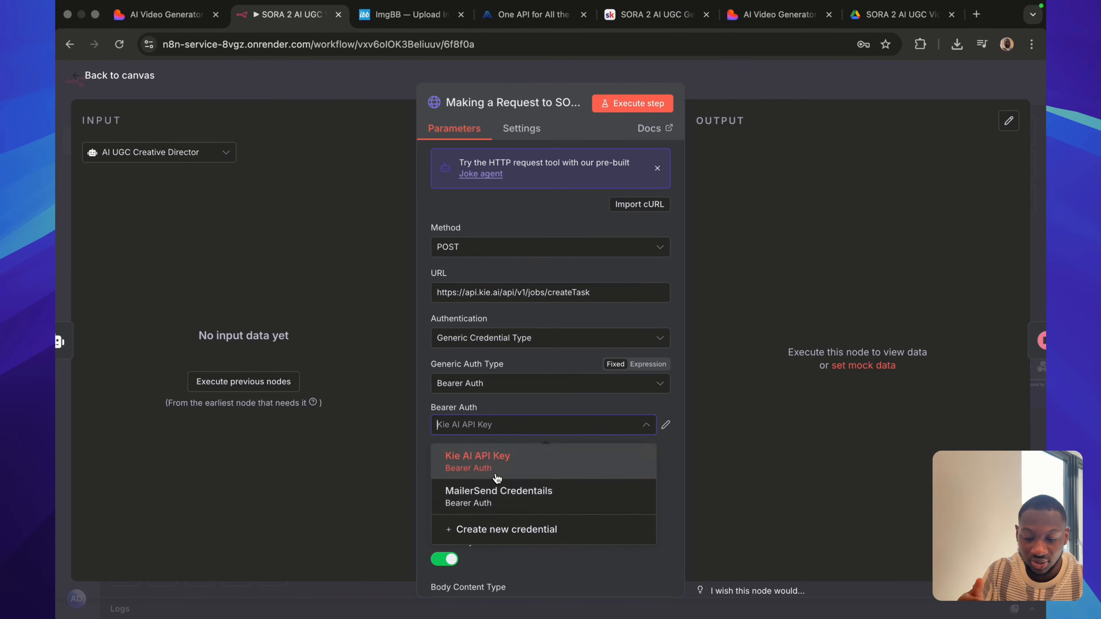
{"action": "left_click", "coordinate": [511, 387]}
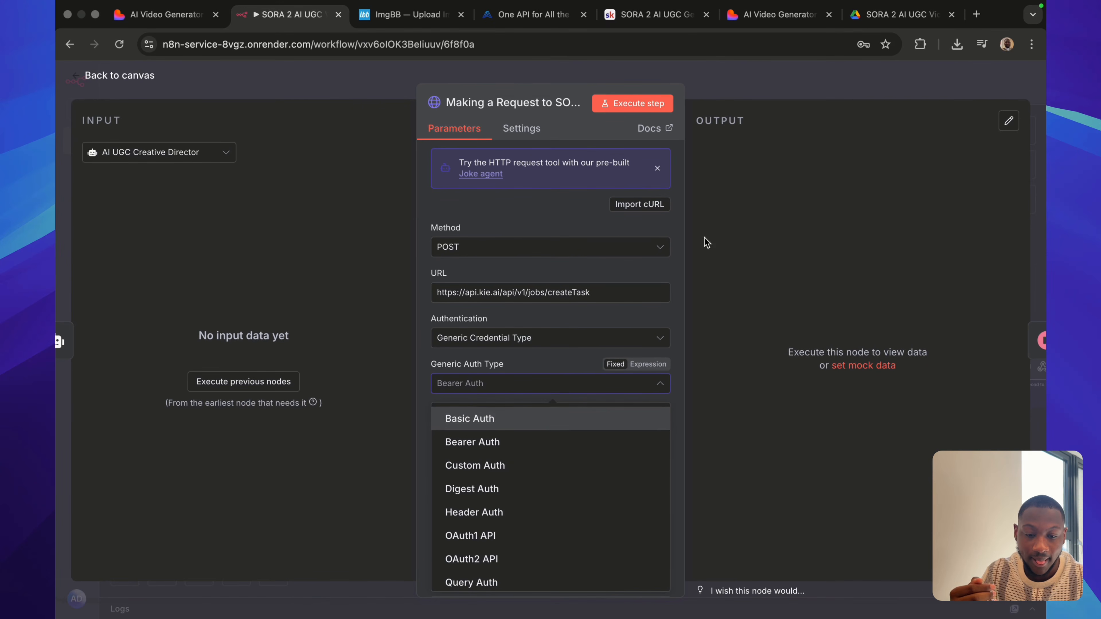
{"action": "left_click", "coordinate": [736, 89]}
{"action": "scroll", "coordinate": [700, 246], "scroll_direction": "right", "scroll_amount": 5}
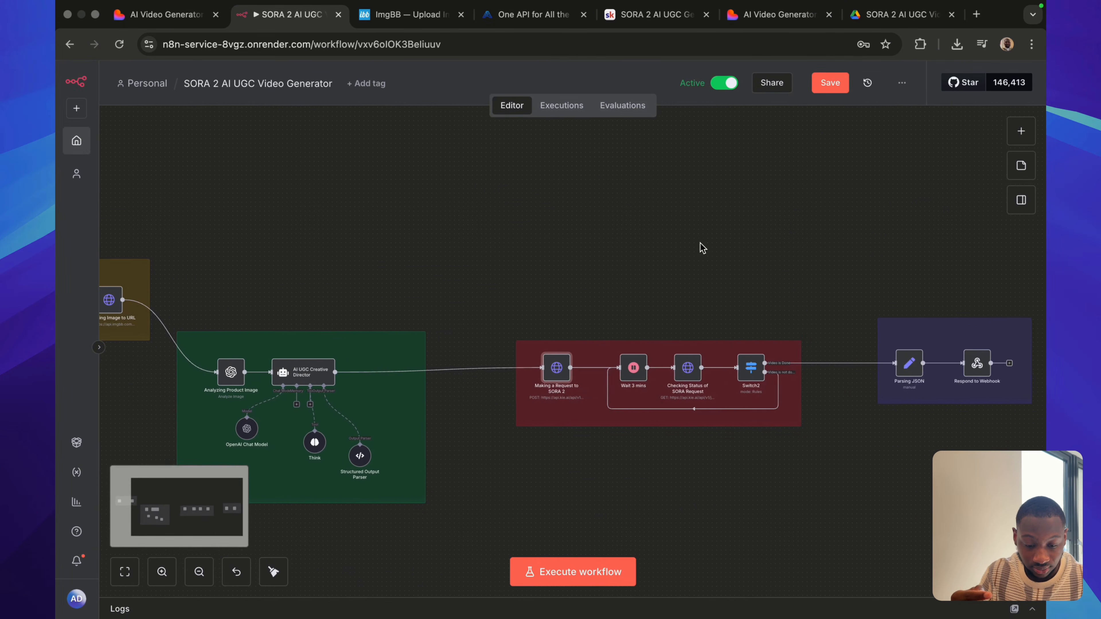
Review the Bearer Auth credential and query parameters of the Checking Status of SORA Request node, and close the node.
{"action": "double_click", "coordinate": [617, 374]}
{"action": "scroll", "coordinate": [499, 473], "scroll_direction": "down", "scroll_amount": 3}
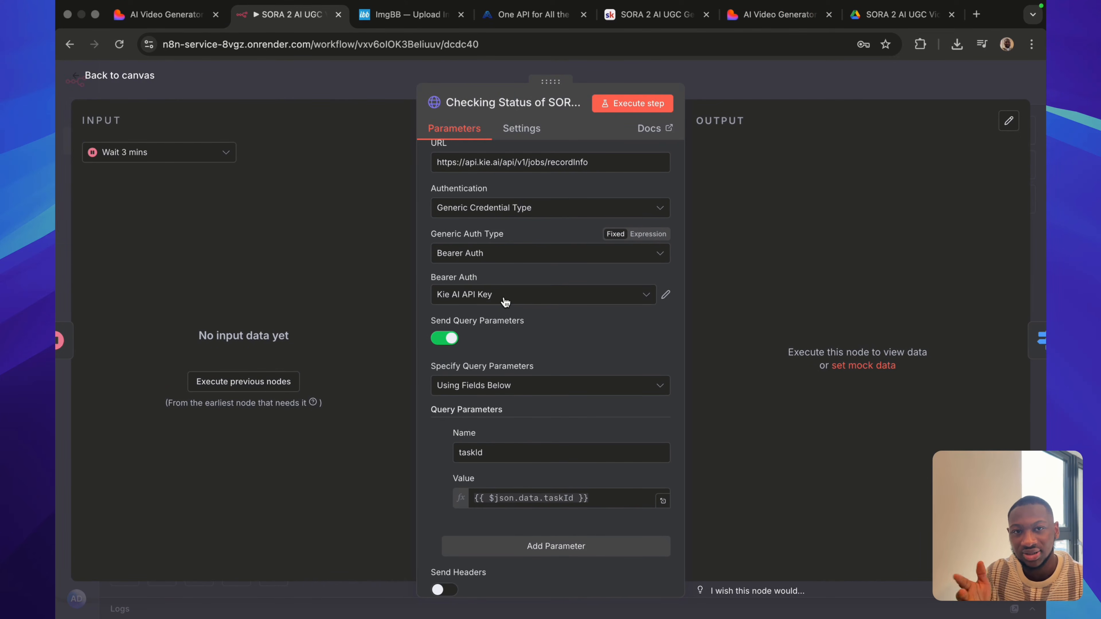
{"action": "left_click", "coordinate": [771, 100]}
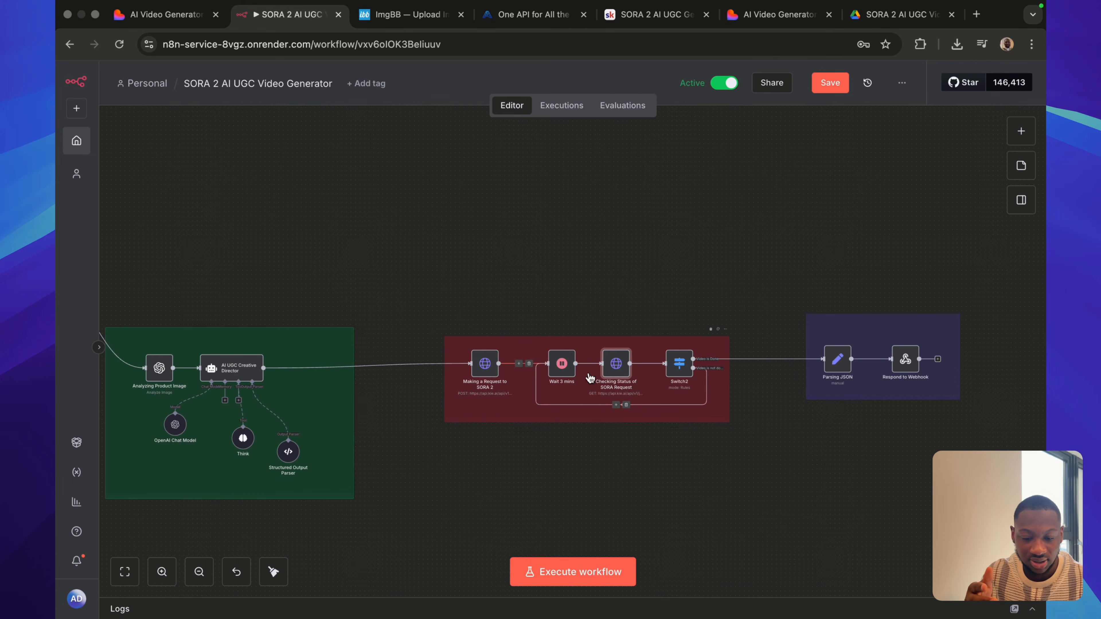
{"action": "double_click", "coordinate": [617, 368]}
{"action": "left_click", "coordinate": [498, 426]}
{"action": "left_click", "coordinate": [754, 94]}
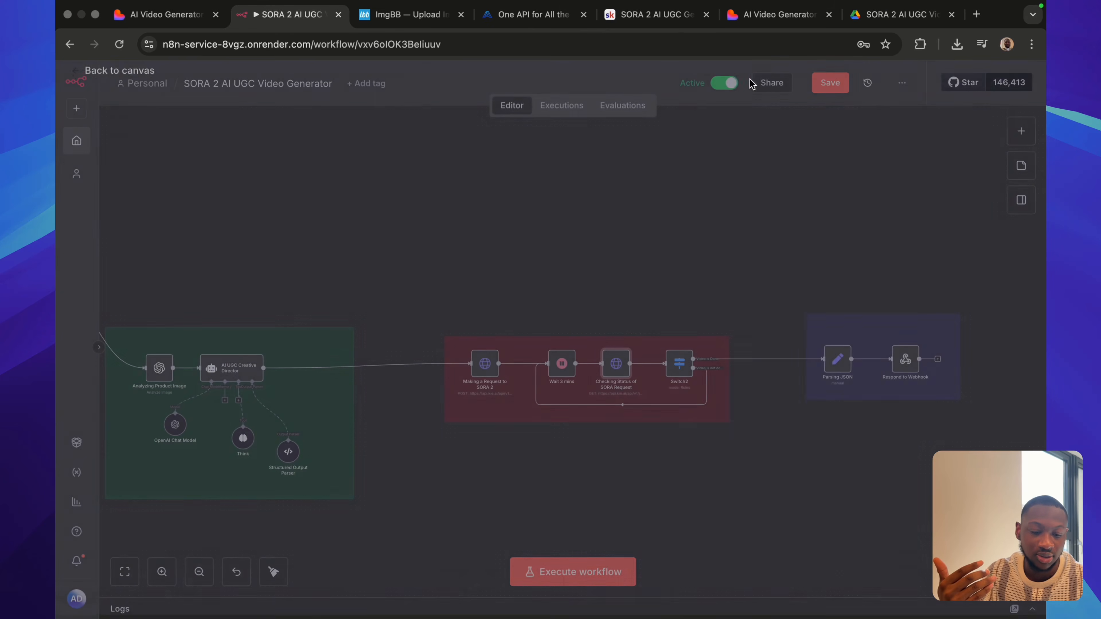
Show the Webhook node's production URL at the start of the workflow and close the node.
{"action": "scroll", "coordinate": [770, 376], "scroll_direction": "right", "scroll_amount": 3}
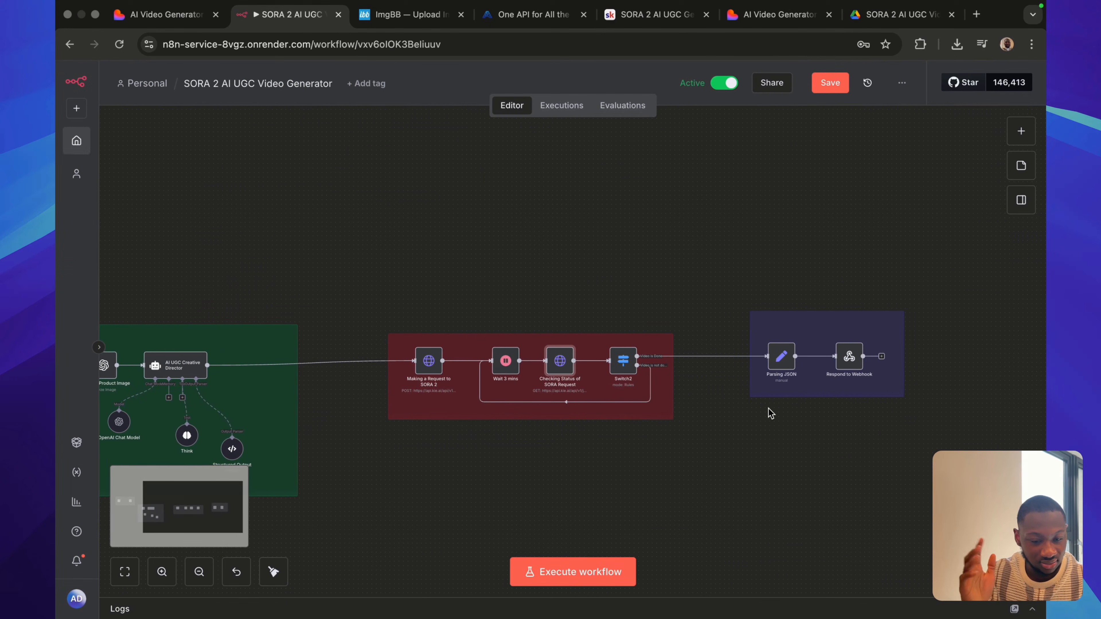
{"action": "scroll", "coordinate": [775, 434], "scroll_direction": "left", "scroll_amount": 1}
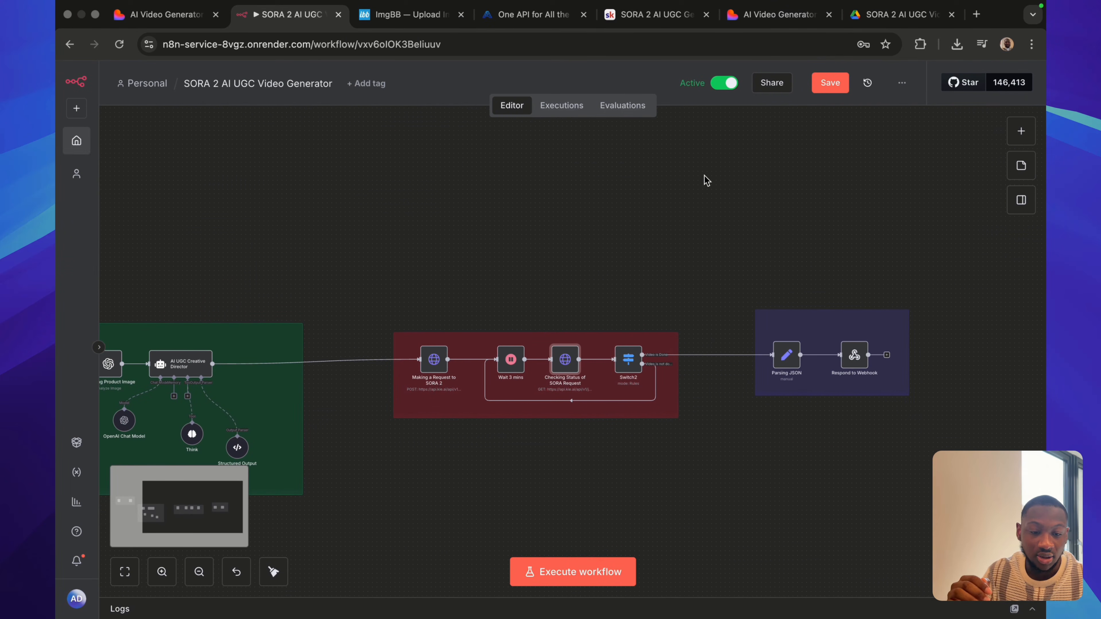
{"action": "scroll", "coordinate": [597, 203], "scroll_direction": "left", "scroll_amount": 6}
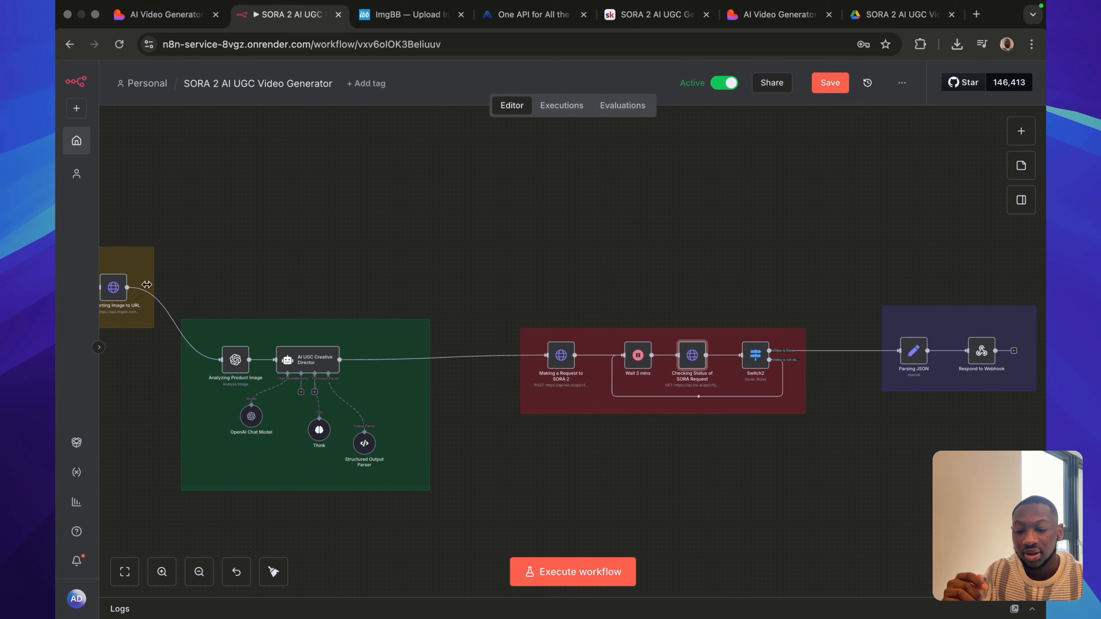
{"action": "scroll", "coordinate": [260, 260], "scroll_direction": "left", "scroll_amount": 20}
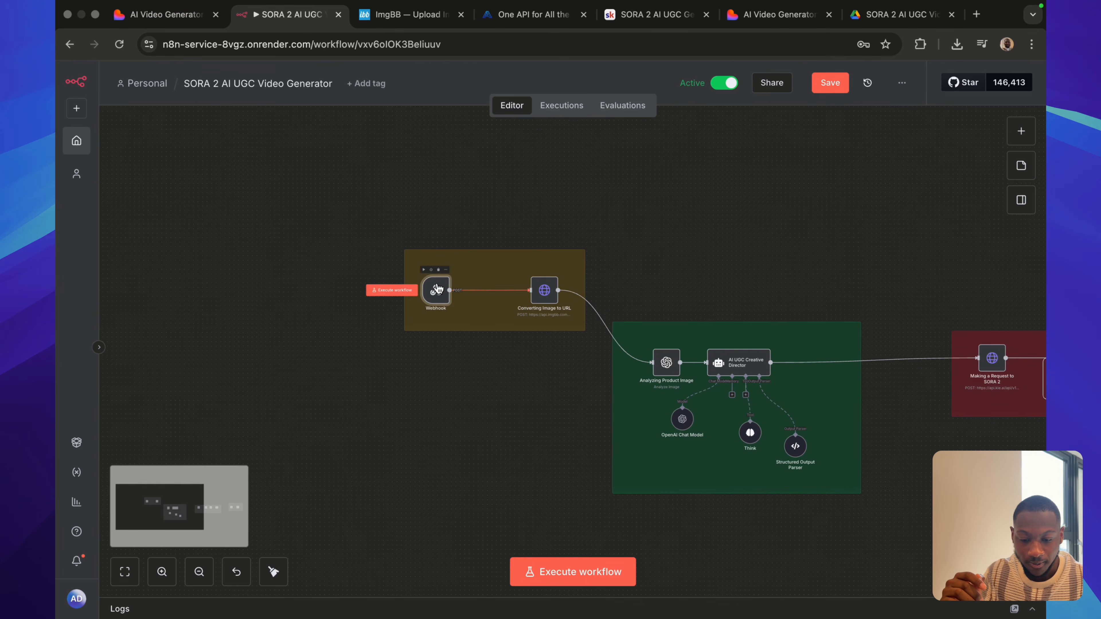
{"action": "double_click", "coordinate": [436, 290]}
{"action": "left_click", "coordinate": [416, 181]}
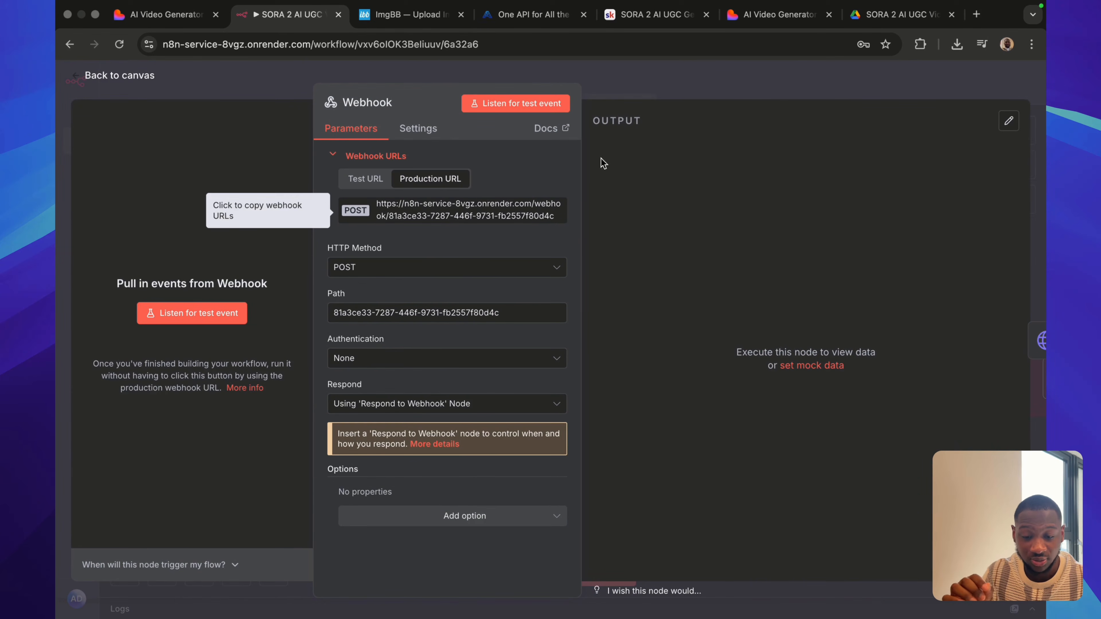
{"action": "left_click", "coordinate": [640, 82]}
Paste the copied URL as the Webhook URL in the AI Video Generator web app, close its webhook configuration, and return to the n8n workflow.
{"action": "left_click", "coordinate": [172, 23]}
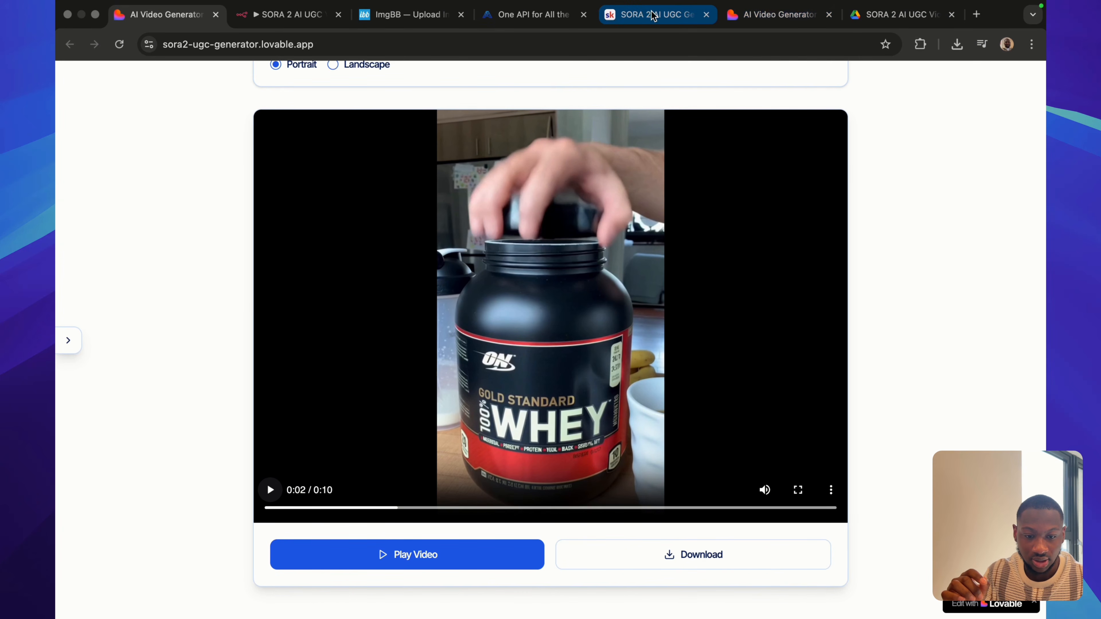
{"action": "left_click", "coordinate": [792, 21]}
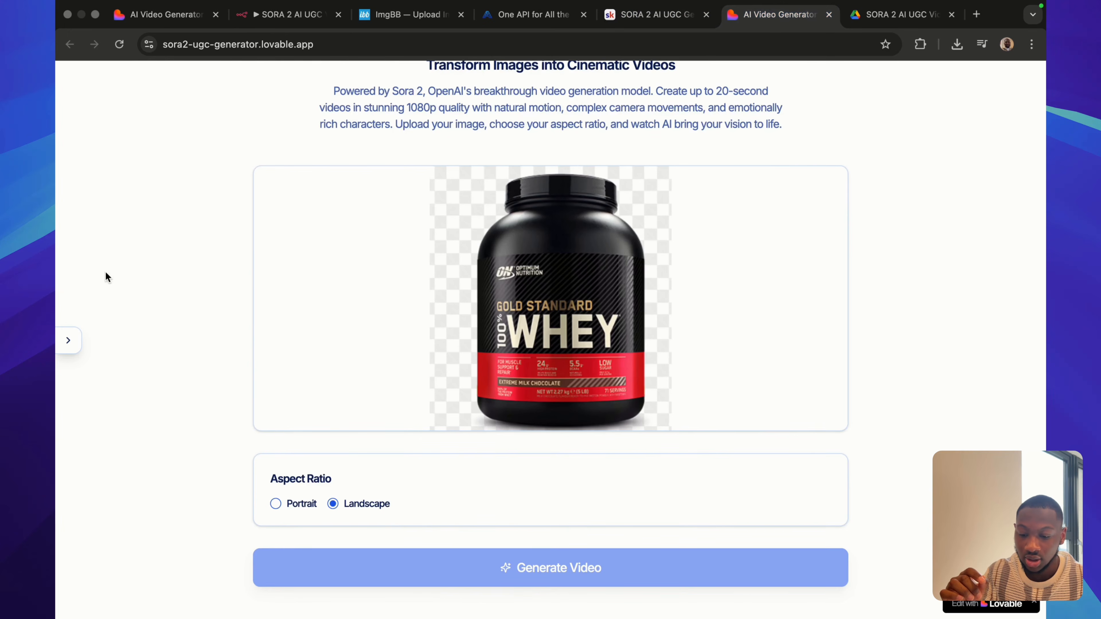
{"action": "left_click", "coordinate": [68, 347]}
{"action": "left_click", "coordinate": [137, 157]}
{"action": "key", "text": "super+v"}
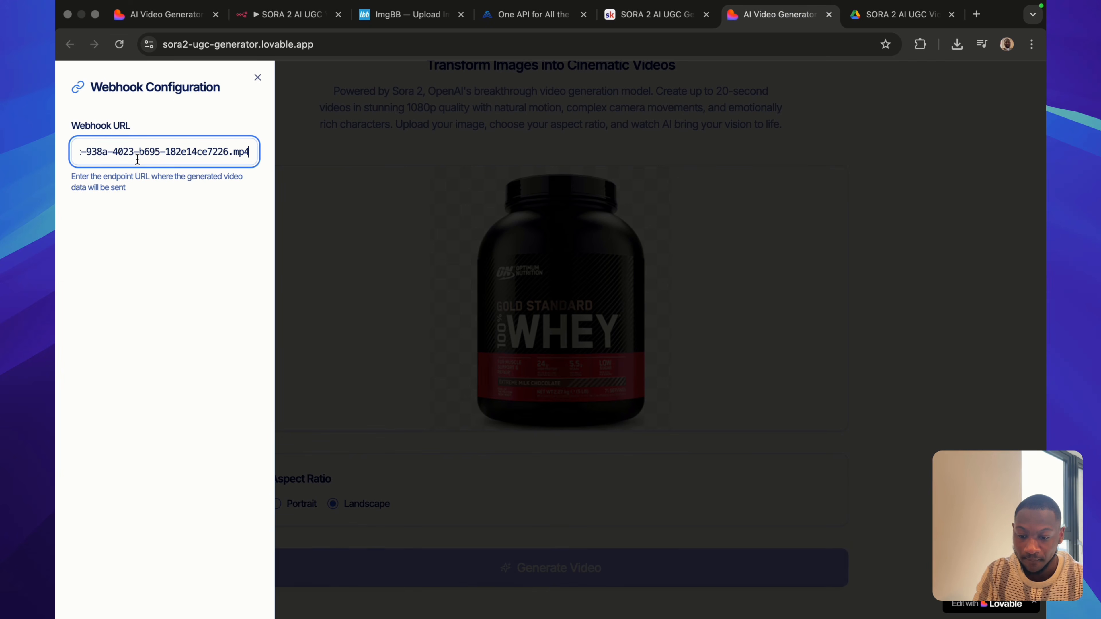
{"action": "left_click", "coordinate": [242, 106]}
{"action": "left_click", "coordinate": [259, 77]}
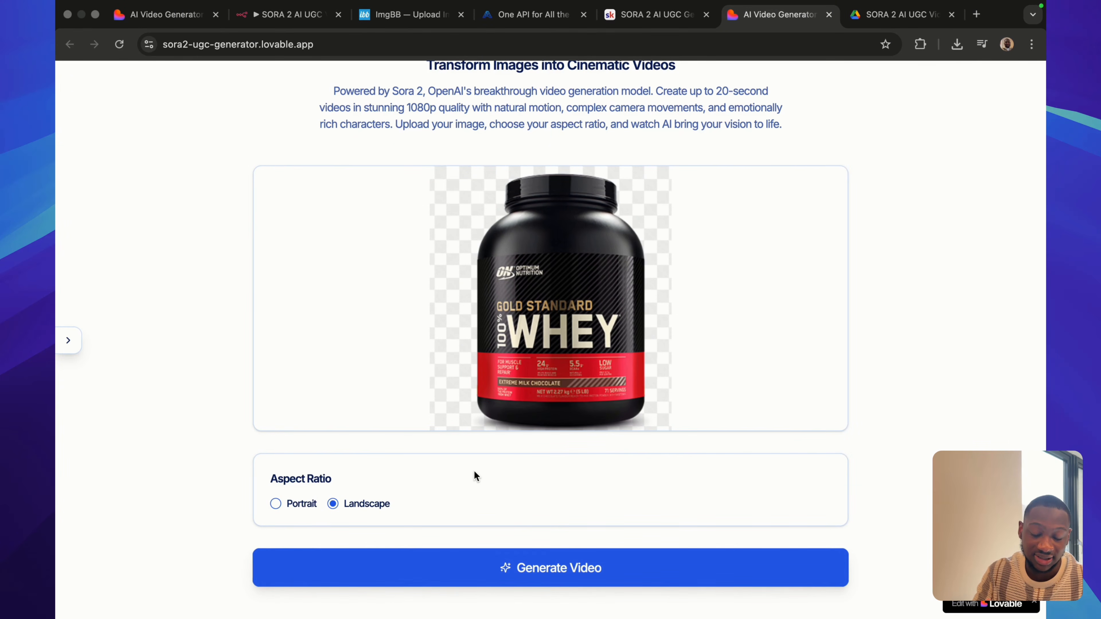
{"action": "left_click", "coordinate": [282, 14]}
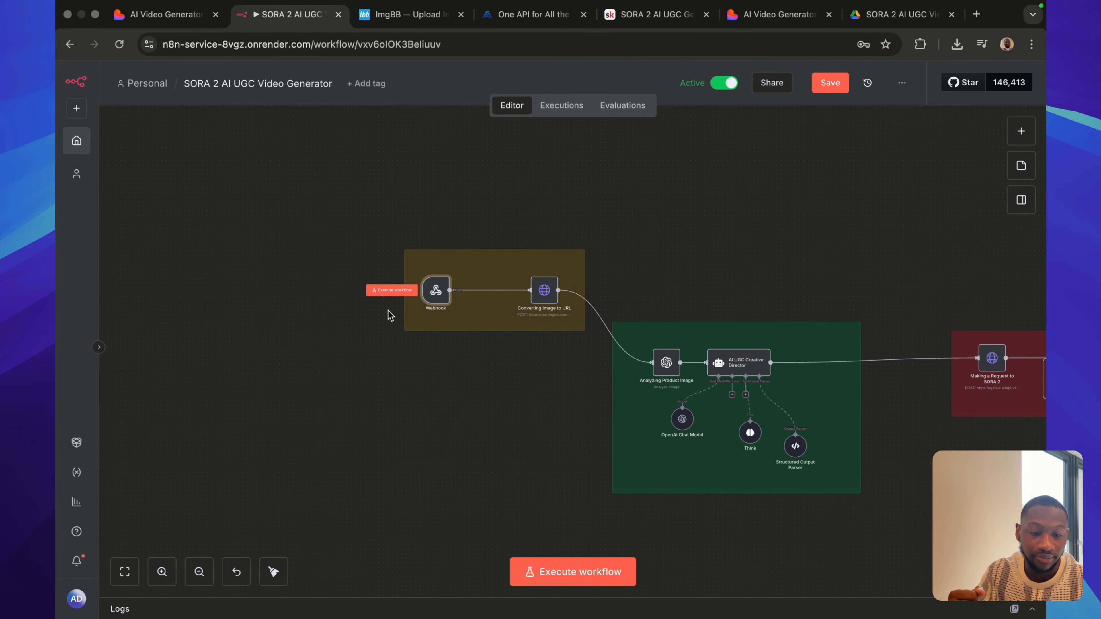
{"action": "scroll", "coordinate": [470, 468], "scroll_direction": "down", "scroll_amount": 3}
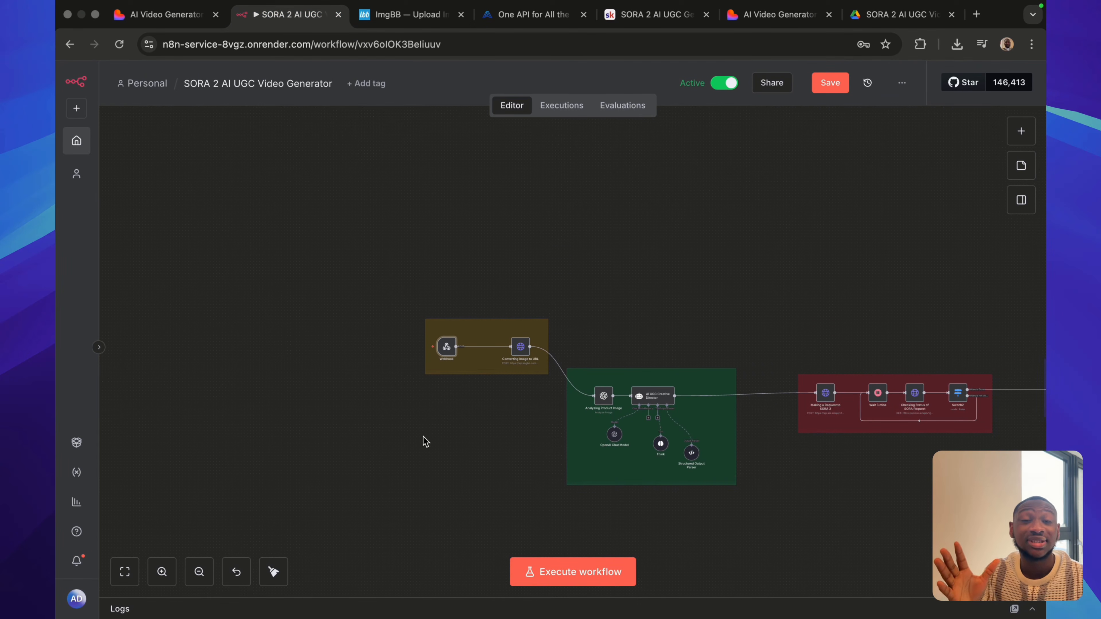